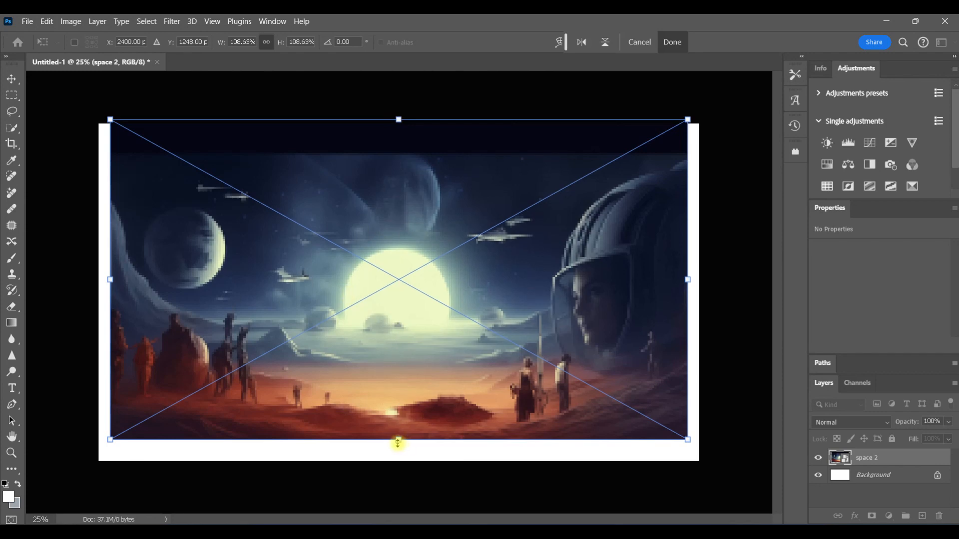
Commit the space background, then place the kid 2 image as an embedded layer over it
{"action": "left_click", "coordinate": [672, 43]}
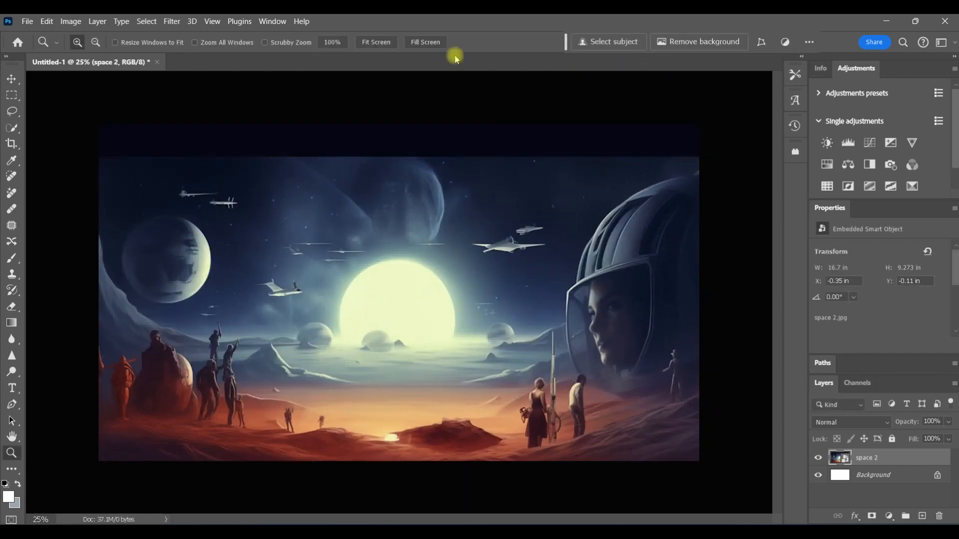
{"action": "left_click", "coordinate": [27, 21]}
{"action": "left_click", "coordinate": [93, 284]}
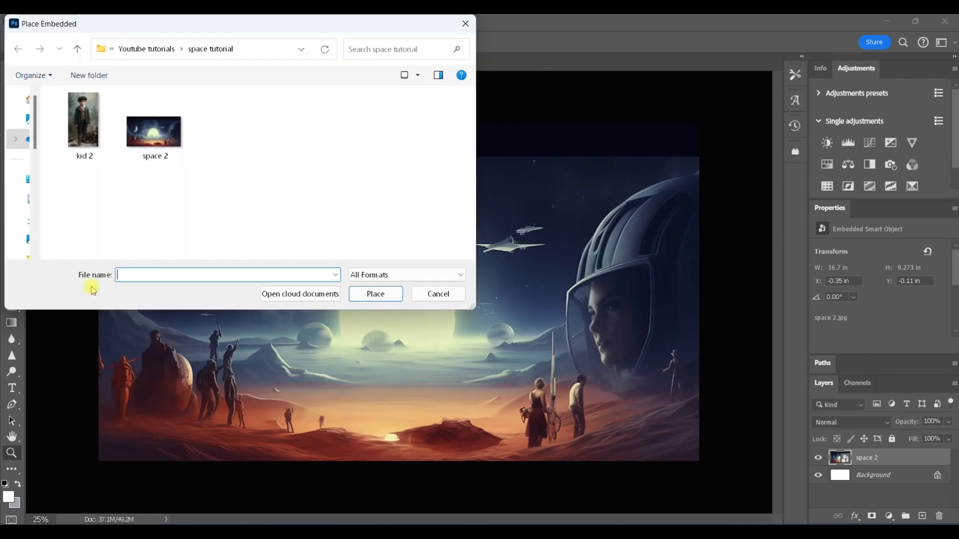
{"action": "left_click", "coordinate": [84, 130]}
{"action": "left_click", "coordinate": [375, 293]}
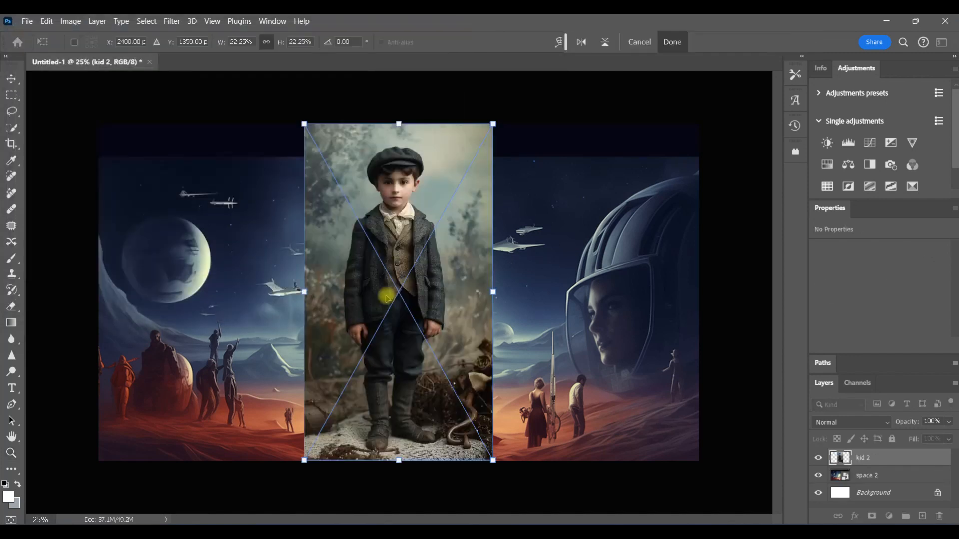
{"action": "left_click", "coordinate": [672, 42]}
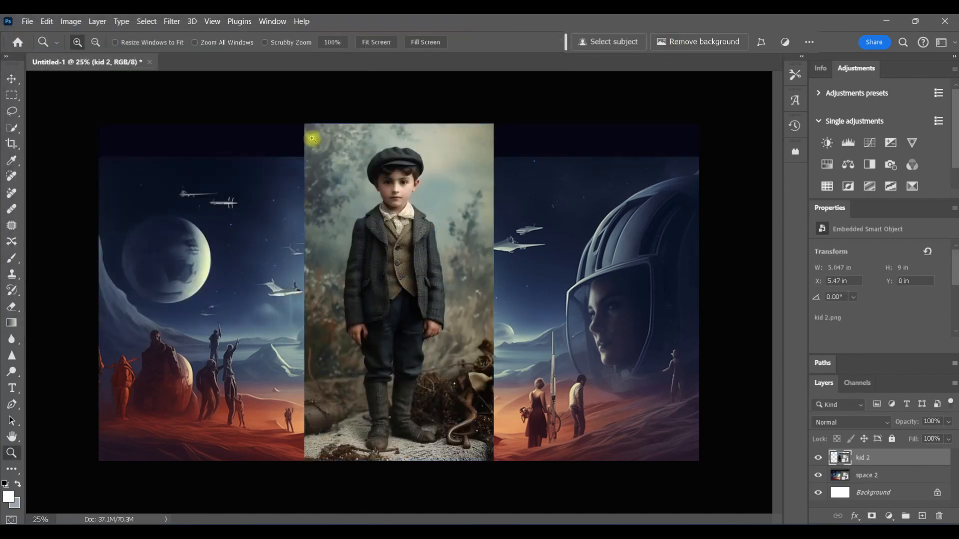
Select the boy with Select Subject and copy the selection onto a new layer
{"action": "left_click", "coordinate": [13, 128]}
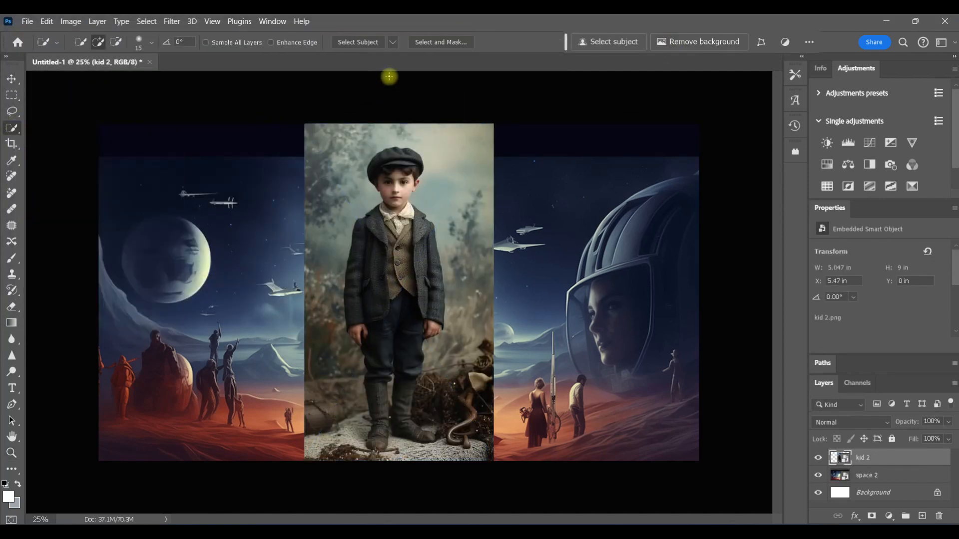
{"action": "left_click", "coordinate": [393, 42]}
{"action": "left_click", "coordinate": [412, 70]}
{"action": "left_click", "coordinate": [358, 42]}
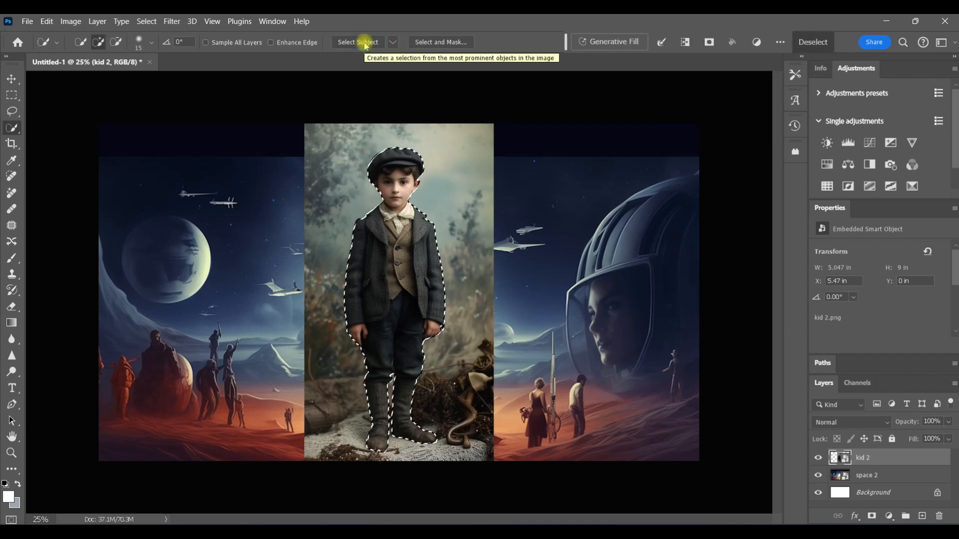
{"action": "key", "text": "ctrl+j"}
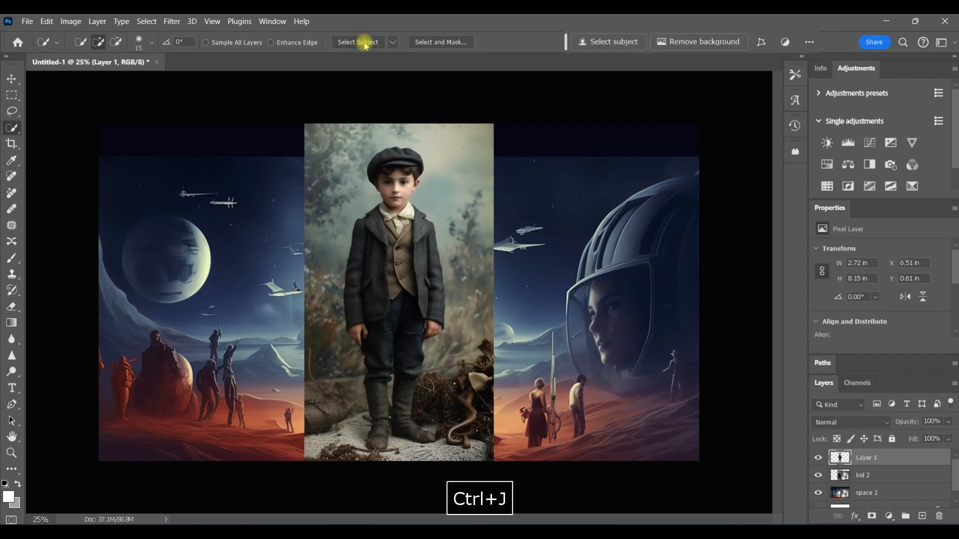
Delete the kid 2 layer and convert the cut-out boy layer to a smart object
{"action": "left_click_drag", "start_coordinate": [836, 475], "coordinate": [940, 517]}
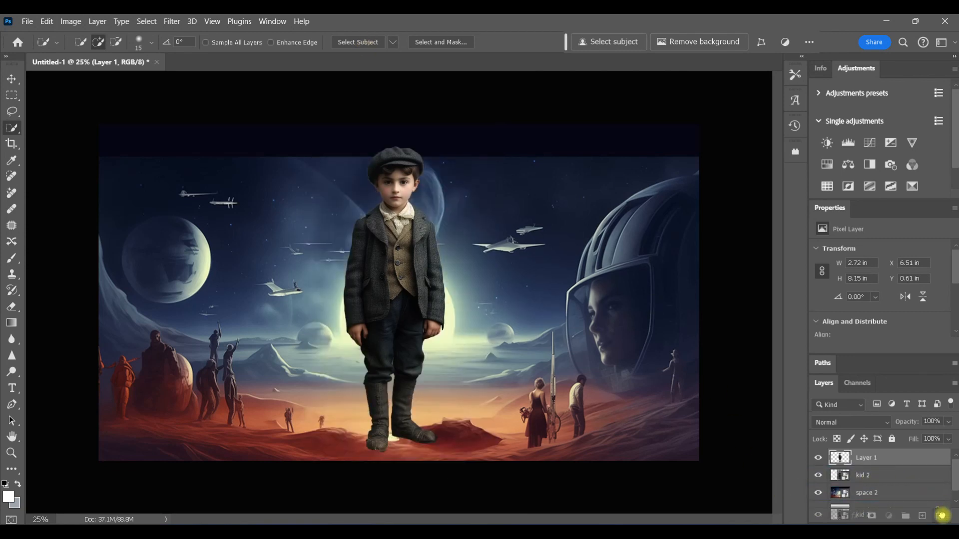
{"action": "right_click", "coordinate": [908, 460]}
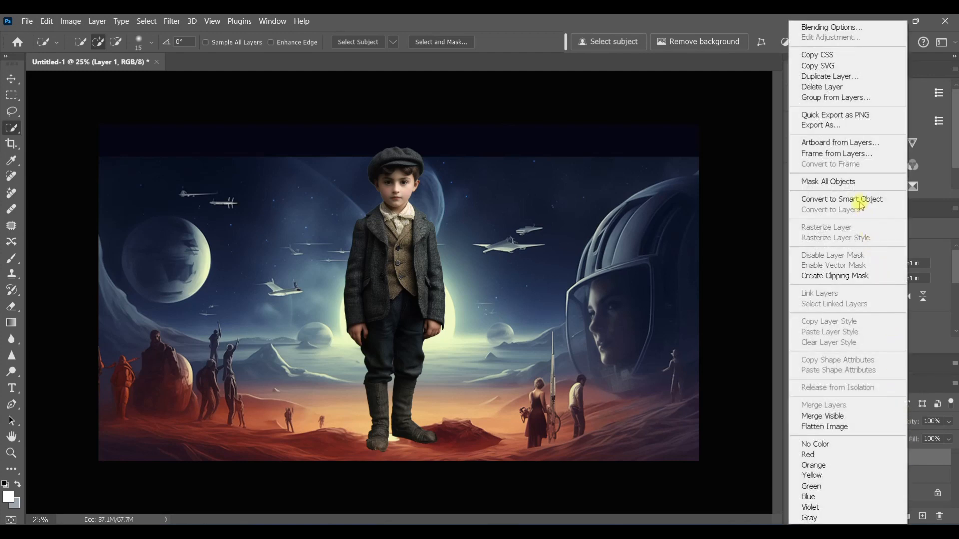
{"action": "left_click", "coordinate": [859, 200]}
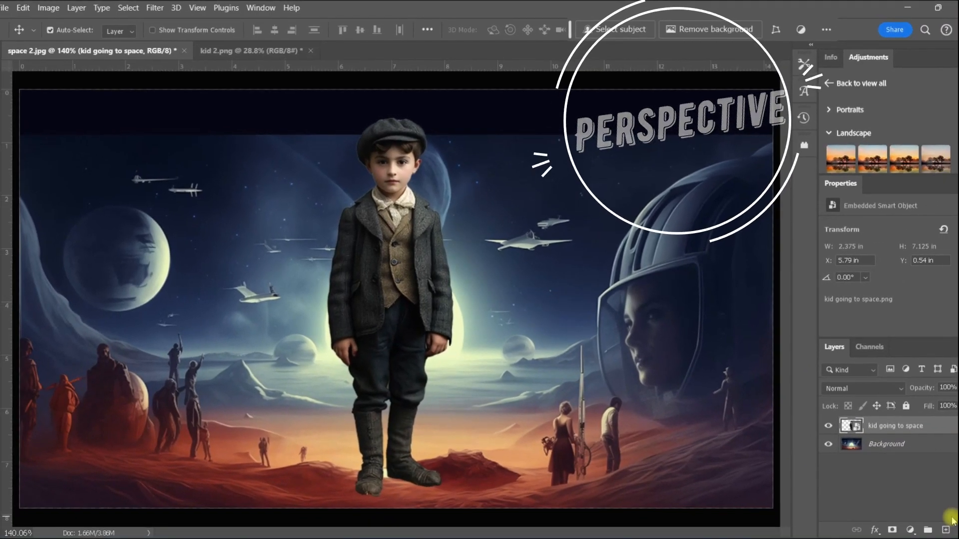
View the original kid 2 photo document, then return to the space 2 composite
{"action": "left_click", "coordinate": [275, 51]}
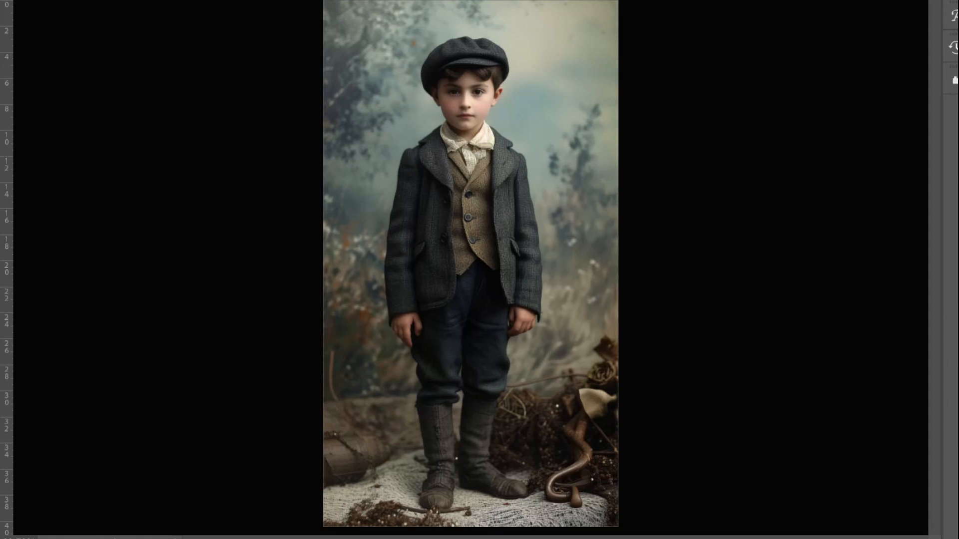
{"action": "left_click_drag", "start_coordinate": [465, 3], "coordinate": [480, 281]}
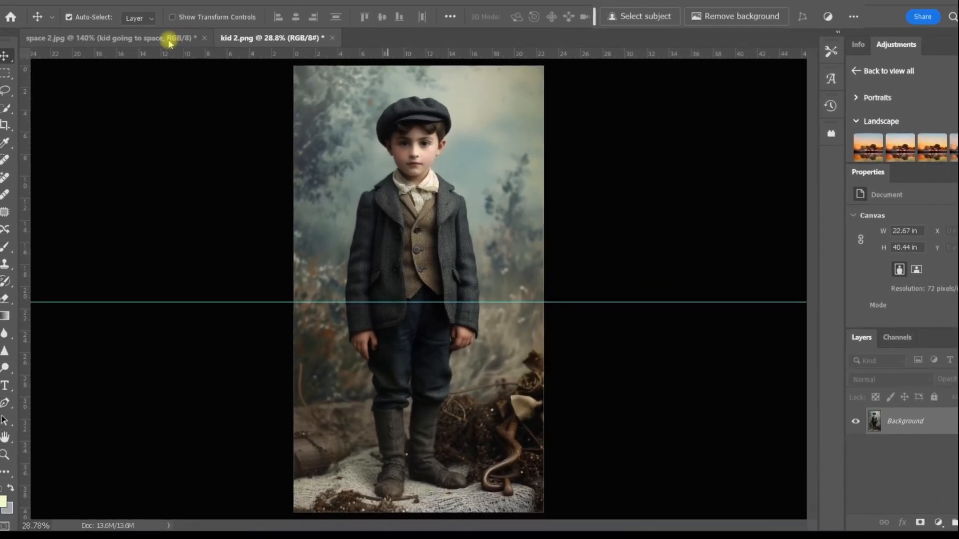
{"action": "left_click", "coordinate": [166, 63]}
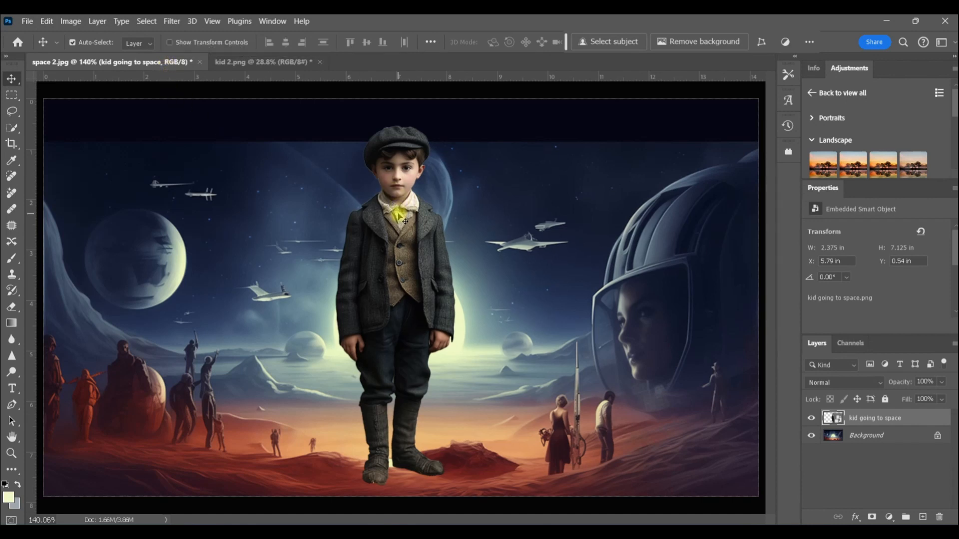
Move the boy layer to stand lower at the center of the scene
{"action": "left_click_drag", "start_coordinate": [406, 221], "coordinate": [193, 210]}
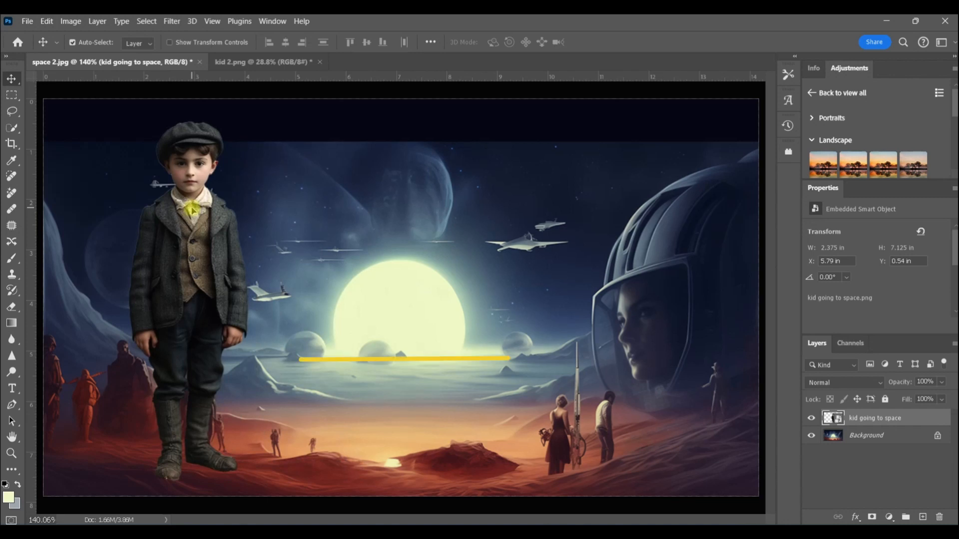
{"action": "left_click_drag", "start_coordinate": [192, 209], "coordinate": [412, 273]}
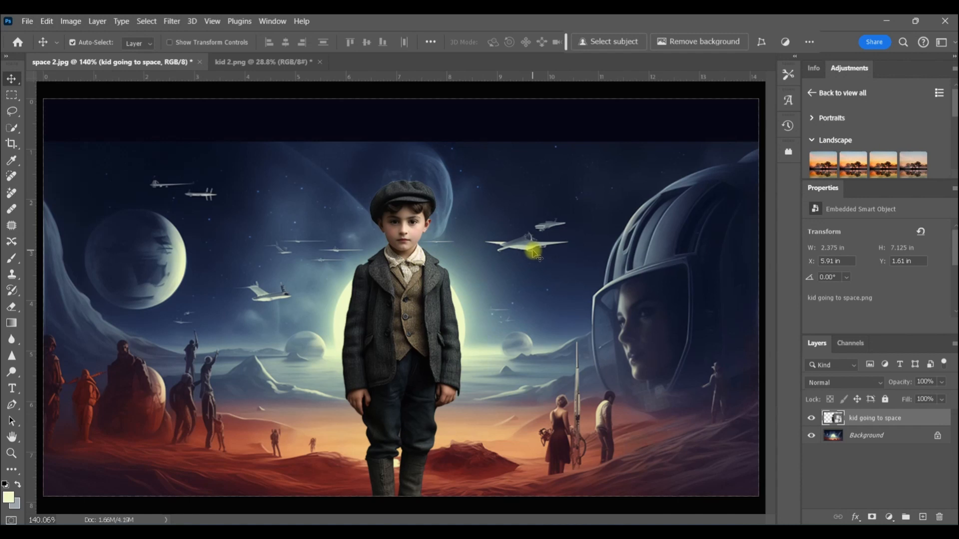
Free-transform the boy and scale him down proportionally to about 16%
{"action": "key", "text": "ctrl+t"}
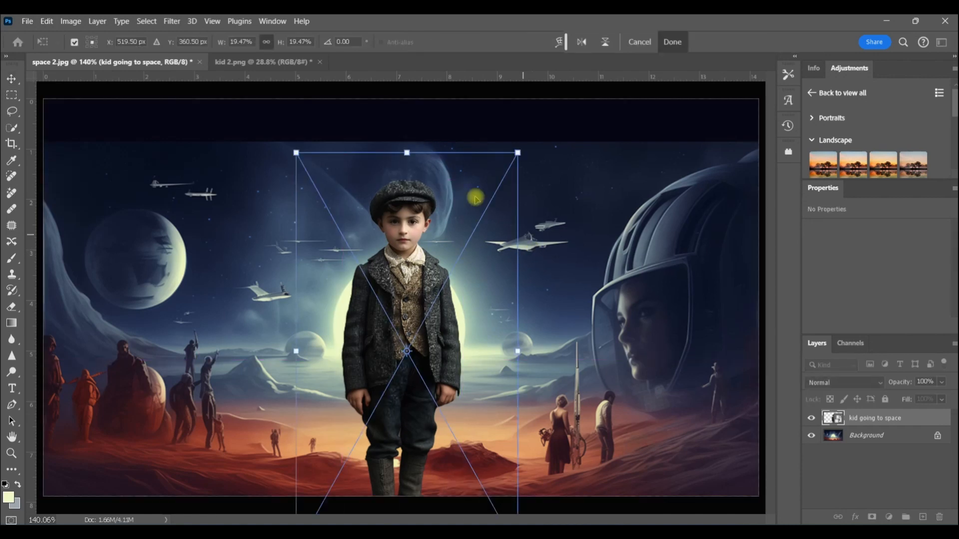
{"action": "left_click_drag", "start_coordinate": [407, 352], "coordinate": [329, 360]}
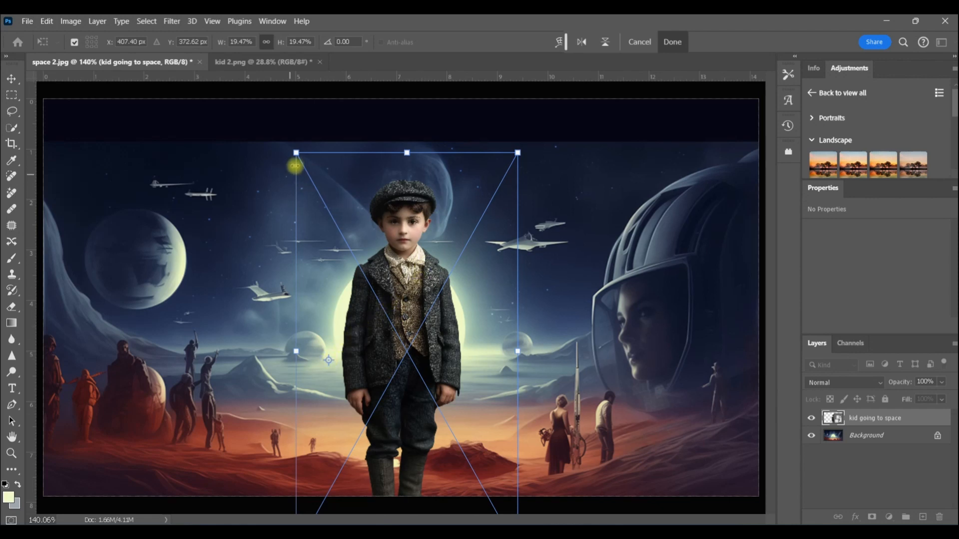
{"action": "left_click_drag", "start_coordinate": [296, 152], "coordinate": [301, 196]}
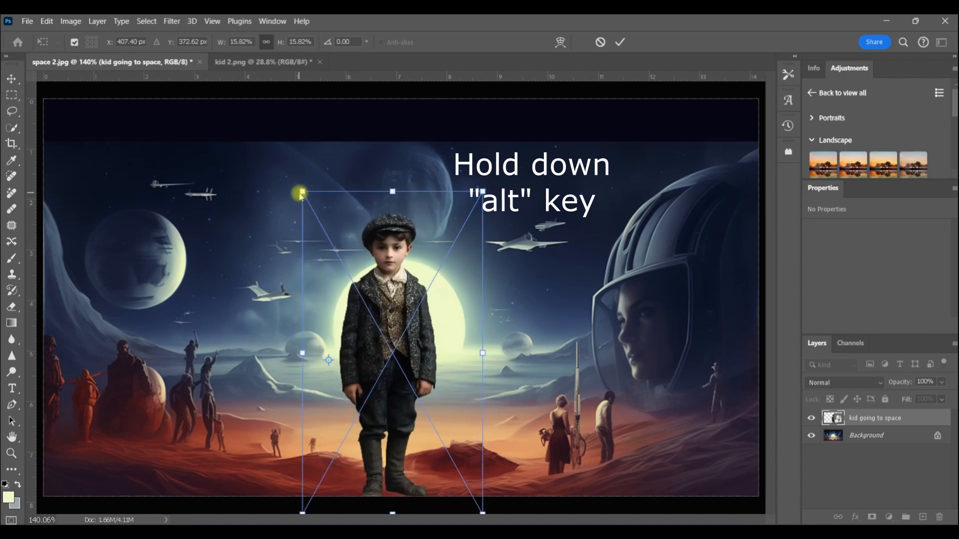
{"action": "left_click", "coordinate": [674, 41]}
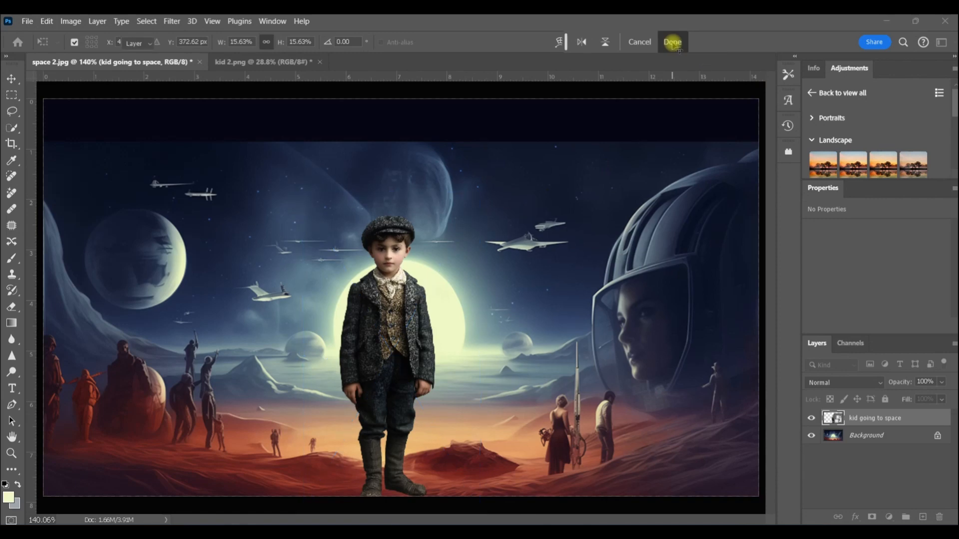
Draw a loose lasso selection with 8 px feather around the boy's body below his head
{"action": "mouse_move", "coordinate": [399, 310]}
{"action": "left_mouse_down"}
{"action": "mouse_move", "coordinate": [412, 305]}
{"action": "mouse_move", "coordinate": [407, 311]}
{"action": "left_mouse_up"}
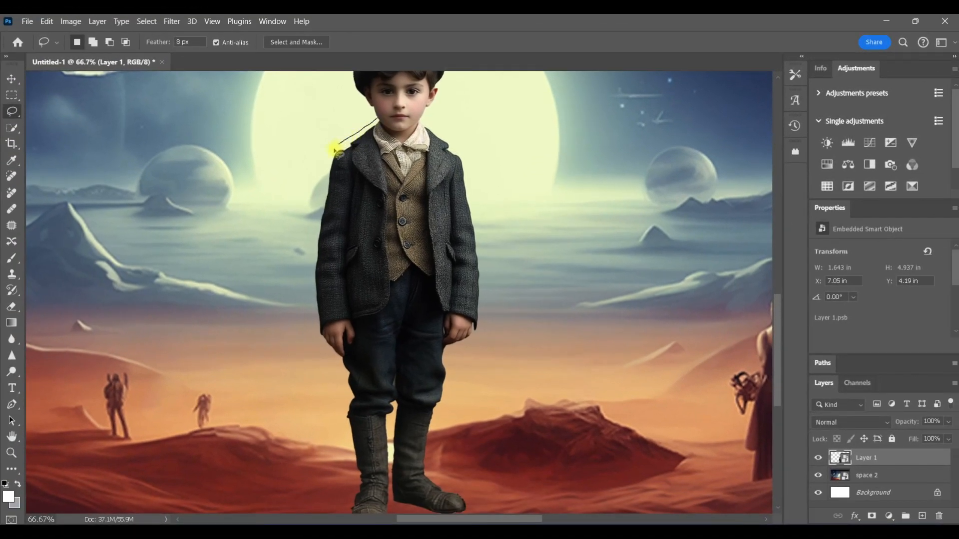
{"action": "mouse_move", "coordinate": [322, 185]}
{"action": "left_mouse_down"}
{"action": "mouse_move", "coordinate": [306, 296]}
{"action": "mouse_move", "coordinate": [313, 338]}
{"action": "mouse_move", "coordinate": [349, 405]}
{"action": "mouse_move", "coordinate": [346, 520]}
{"action": "mouse_move", "coordinate": [476, 516]}
{"action": "mouse_move", "coordinate": [439, 450]}
{"action": "mouse_move", "coordinate": [490, 255]}
{"action": "left_mouse_up"}
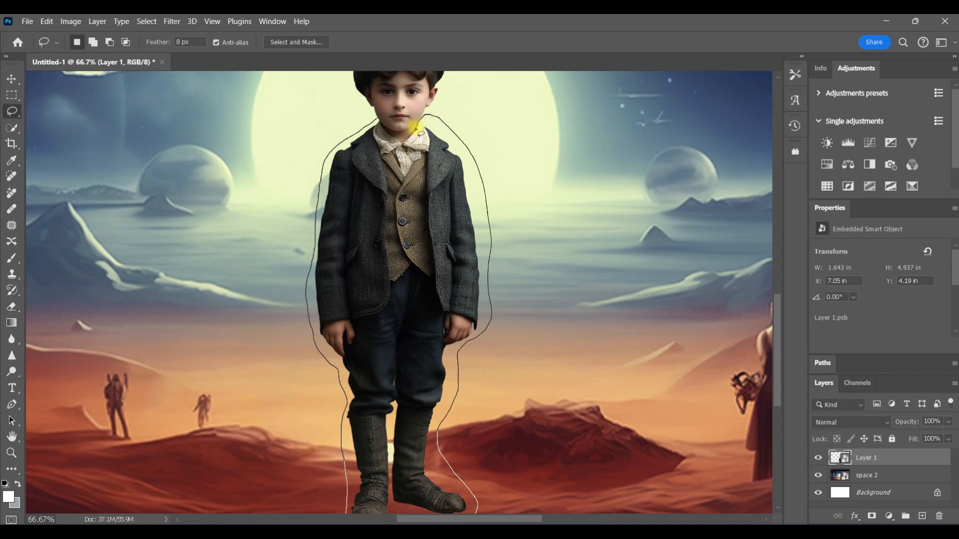
{"action": "left_click_drag", "start_coordinate": [390, 134], "coordinate": [377, 122]}
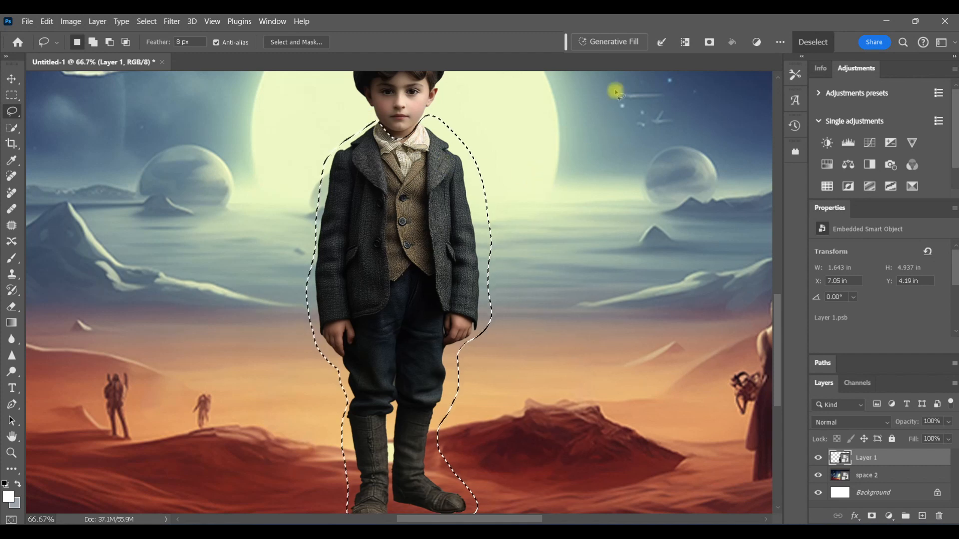
Run Generative Fill on the selection with the prompt "space suit"
{"action": "left_click", "coordinate": [610, 42]}
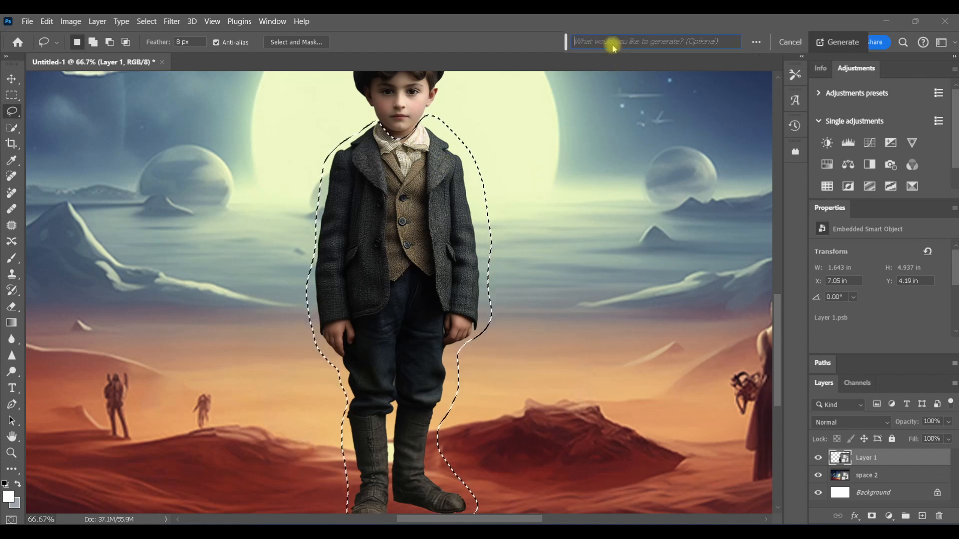
{"action": "type", "text": "spac"}
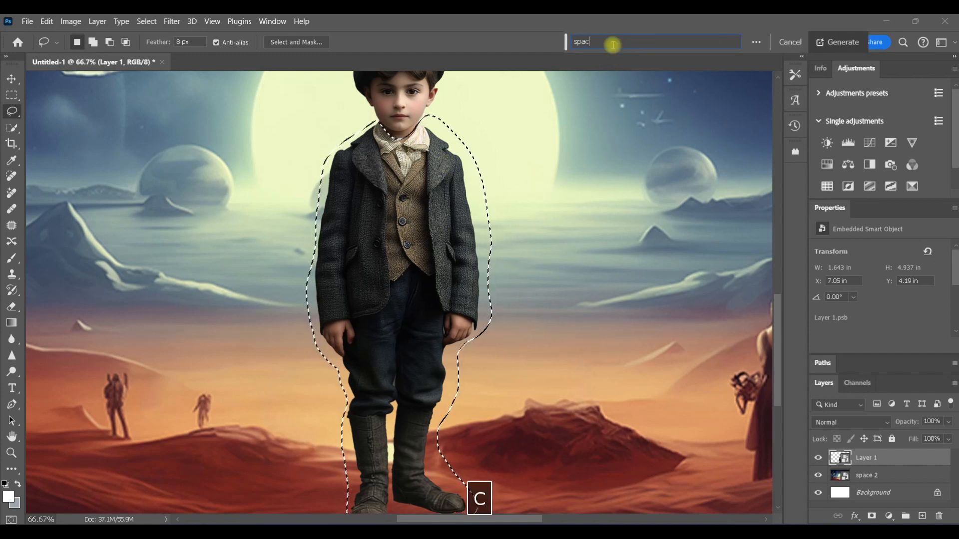
{"action": "type", "text": "e suit"}
{"action": "left_click", "coordinate": [837, 43]}
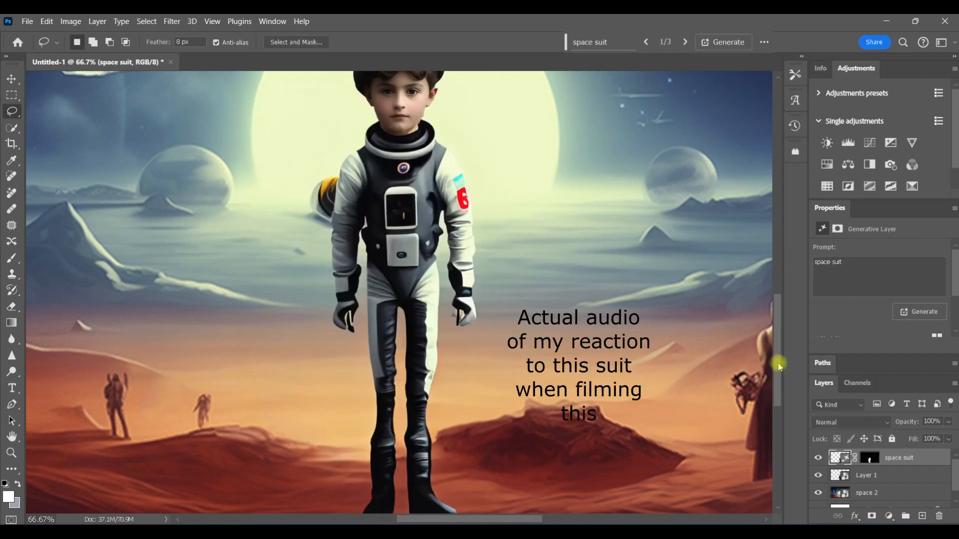
Switch to the second generated space suit variation
{"action": "scroll", "coordinate": [777, 356], "scroll_direction": "up", "scroll_amount": 3}
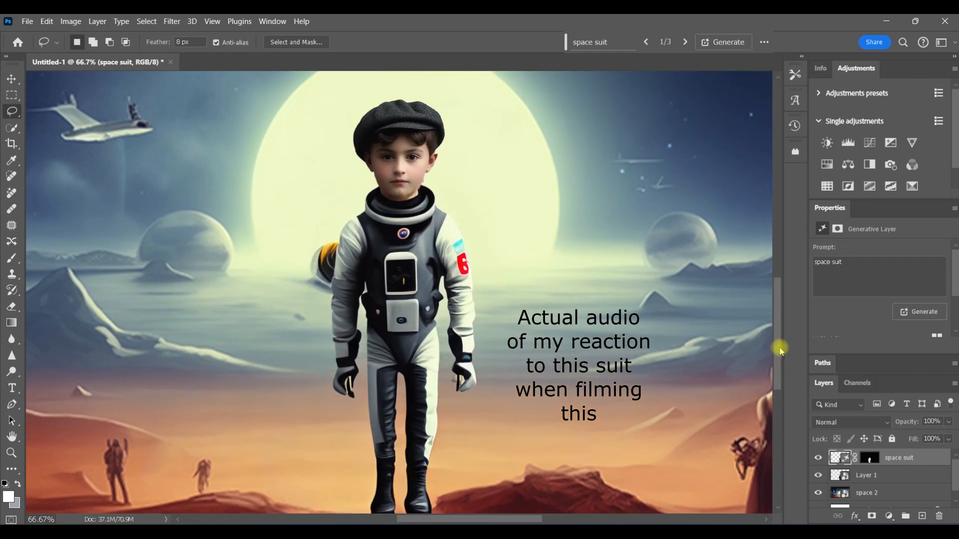
{"action": "scroll", "coordinate": [778, 355], "scroll_direction": "down", "scroll_amount": 2}
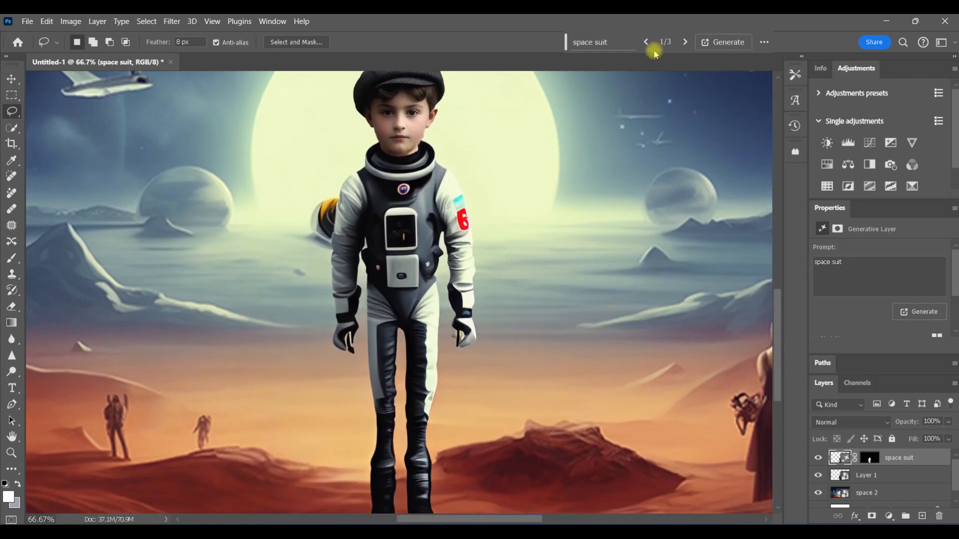
{"action": "left_click", "coordinate": [685, 42]}
{"action": "key", "text": "ctrl+minus"}
{"action": "key", "text": "ctrl+minus"}
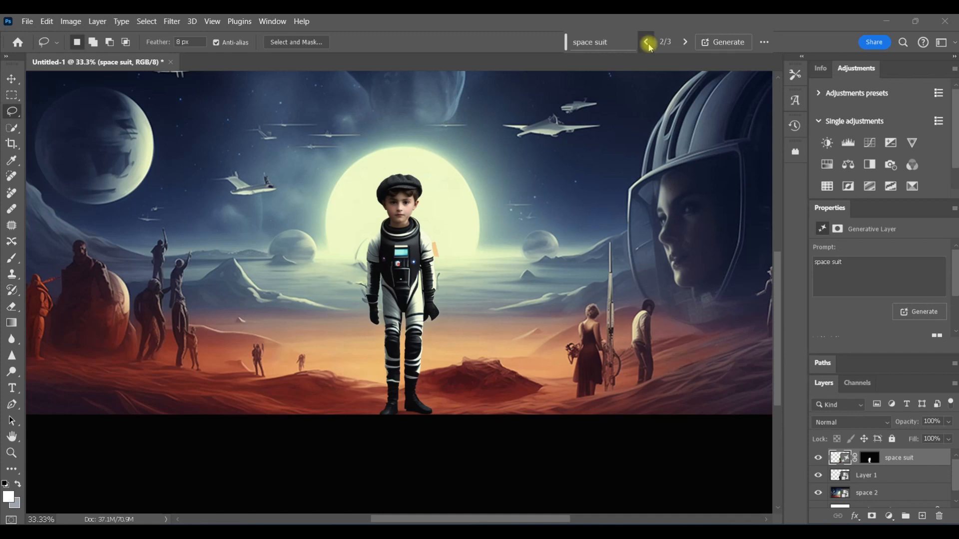
Generate more space suit variations and pick the third one
{"action": "left_click", "coordinate": [718, 44]}
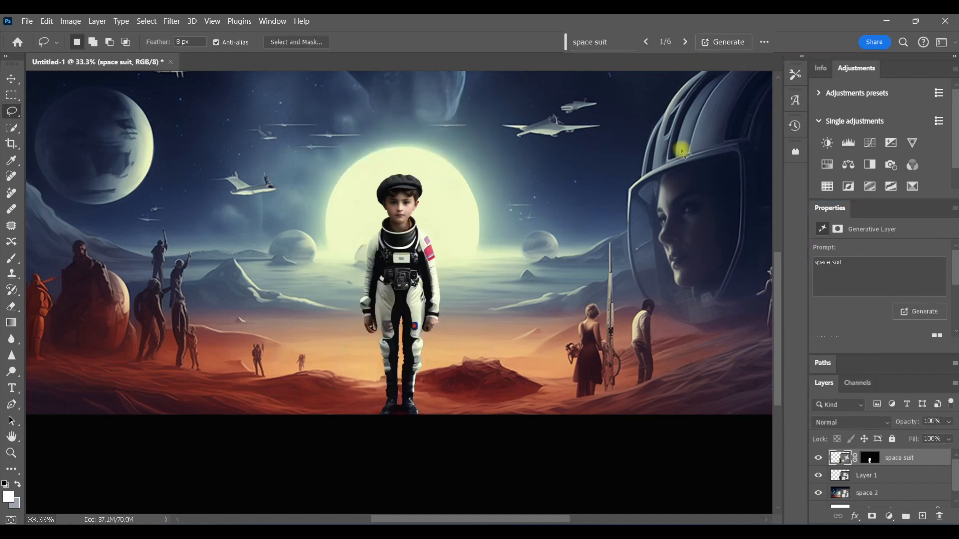
{"action": "left_click", "coordinate": [684, 43]}
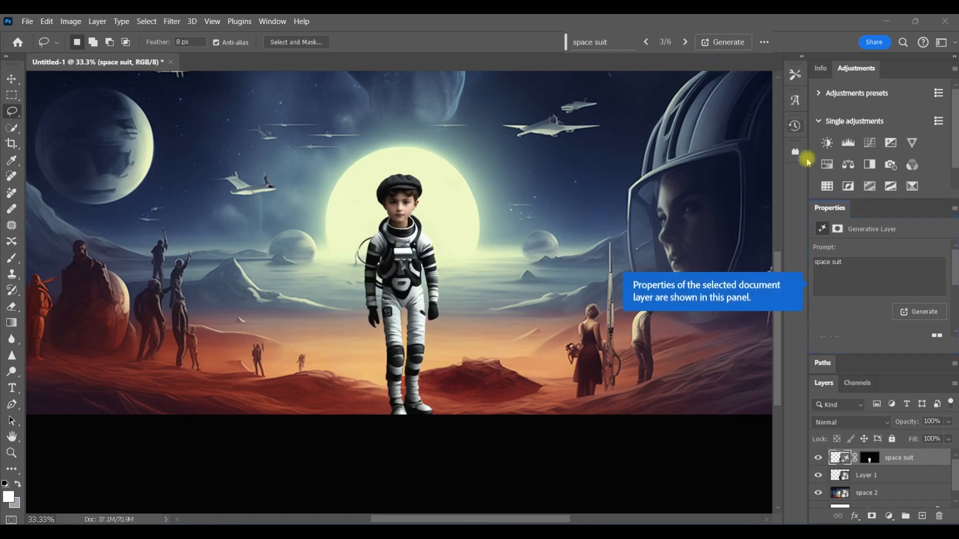
Compare the boy with and without the generated space suit by toggling its layer and mask
{"action": "left_click_drag", "start_coordinate": [953, 265], "coordinate": [954, 312]}
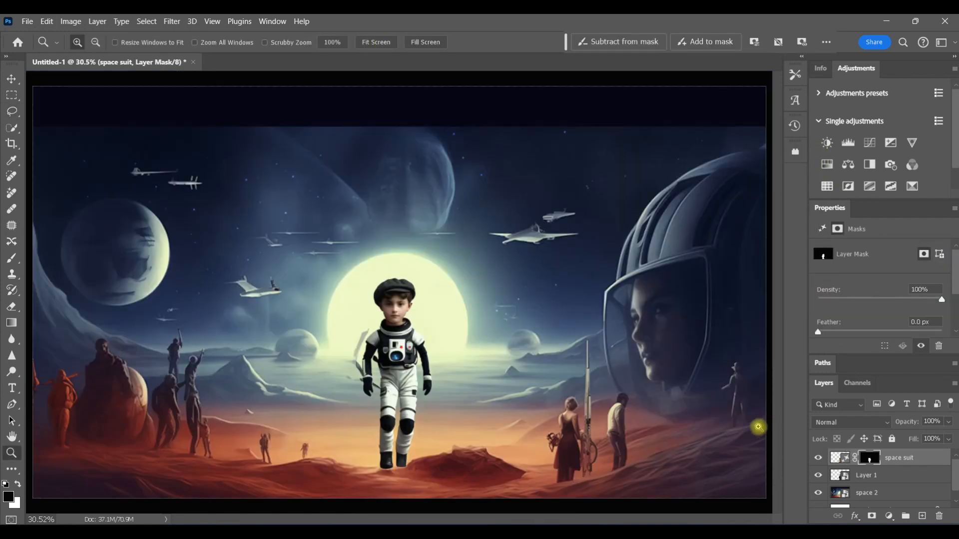
{"action": "left_click", "coordinate": [819, 458]}
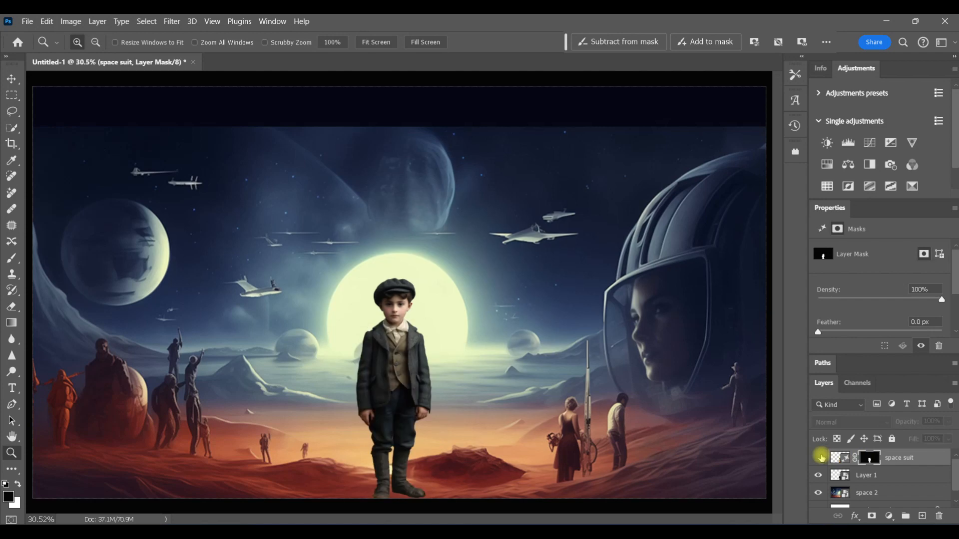
{"action": "left_click", "coordinate": [819, 457]}
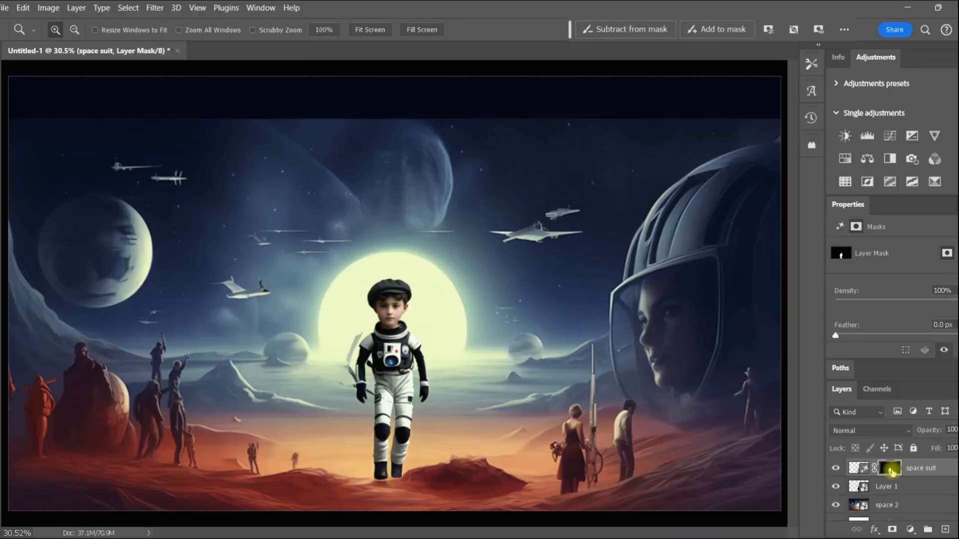
{"action": "key", "text": "backslash"}
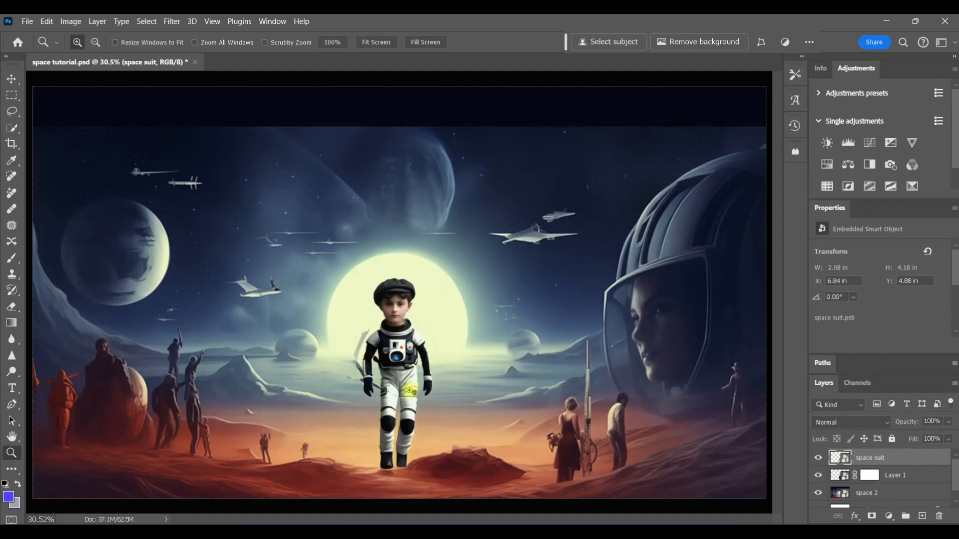
{"action": "left_click", "coordinate": [387, 374]}
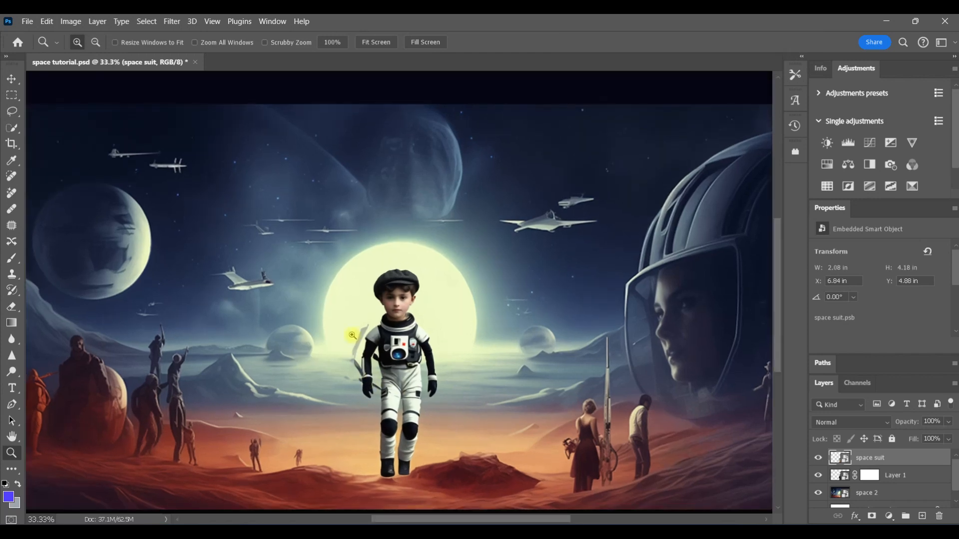
Rasterize the space suit layer to prepare it for retouching with the Remove tool
{"action": "left_click", "coordinate": [353, 336]}
{"action": "left_click", "coordinate": [366, 358]}
{"action": "left_click", "coordinate": [366, 357]}
{"action": "key", "text": "b"}
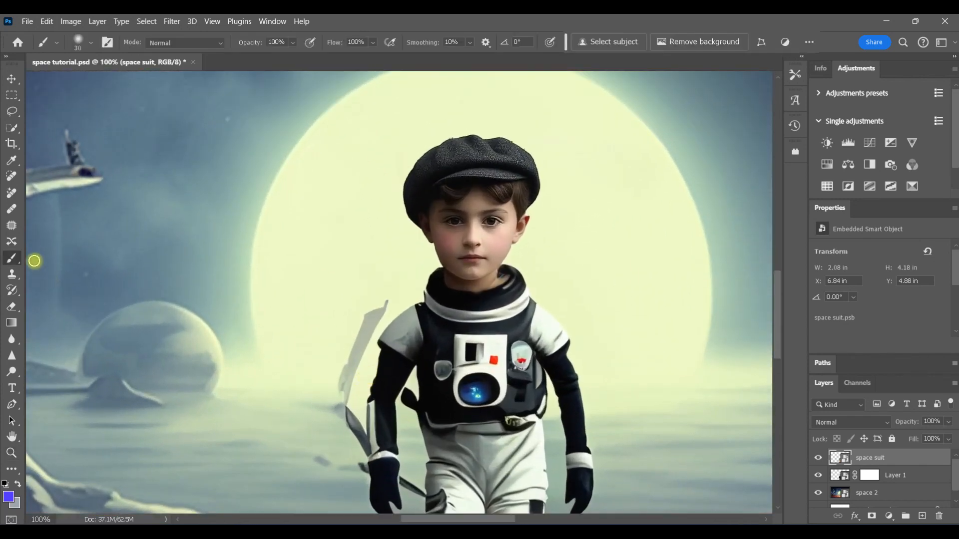
{"action": "left_click", "coordinate": [11, 193]}
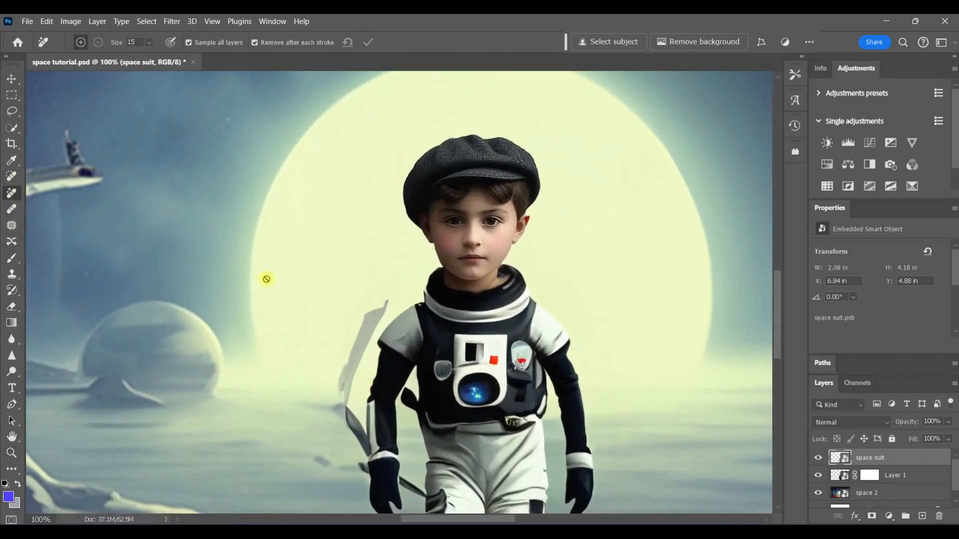
{"action": "right_click", "coordinate": [904, 456]}
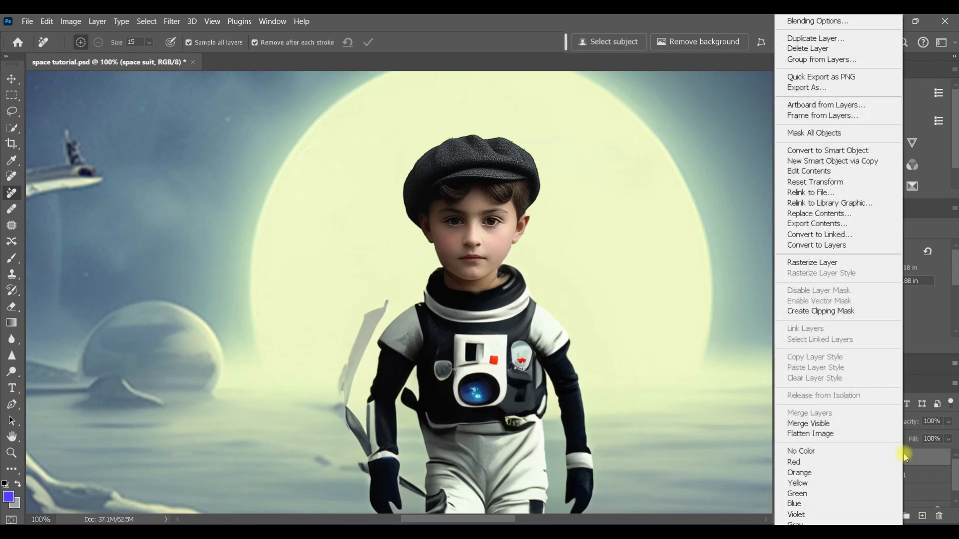
{"action": "left_click", "coordinate": [847, 265]}
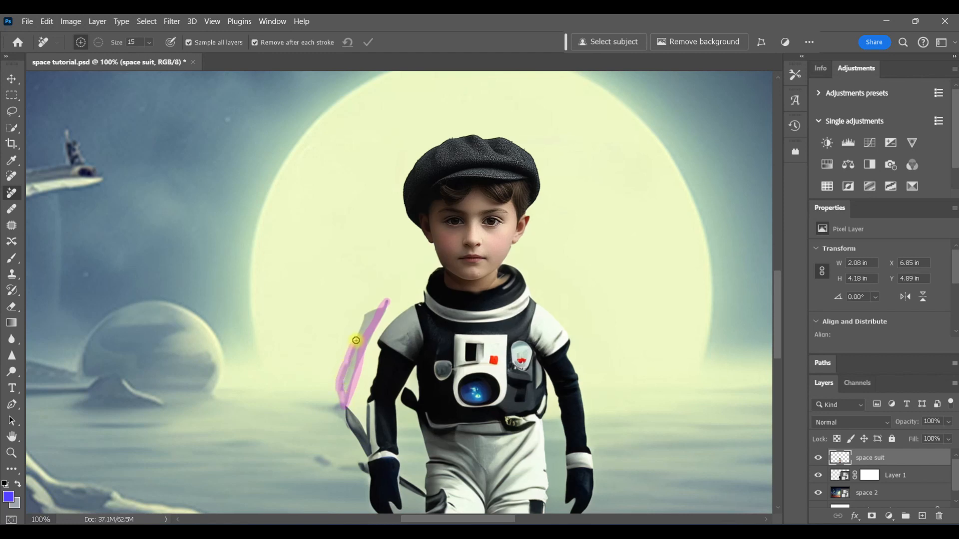
Paint out the stray stick-like object beside the boy's right arm with the Remove tool
{"action": "left_click_drag", "start_coordinate": [358, 343], "coordinate": [367, 322]}
{"action": "mouse_move", "coordinate": [342, 394]}
{"action": "left_mouse_down"}
{"action": "mouse_move", "coordinate": [357, 342]}
{"action": "mouse_move", "coordinate": [349, 381]}
{"action": "left_mouse_up"}
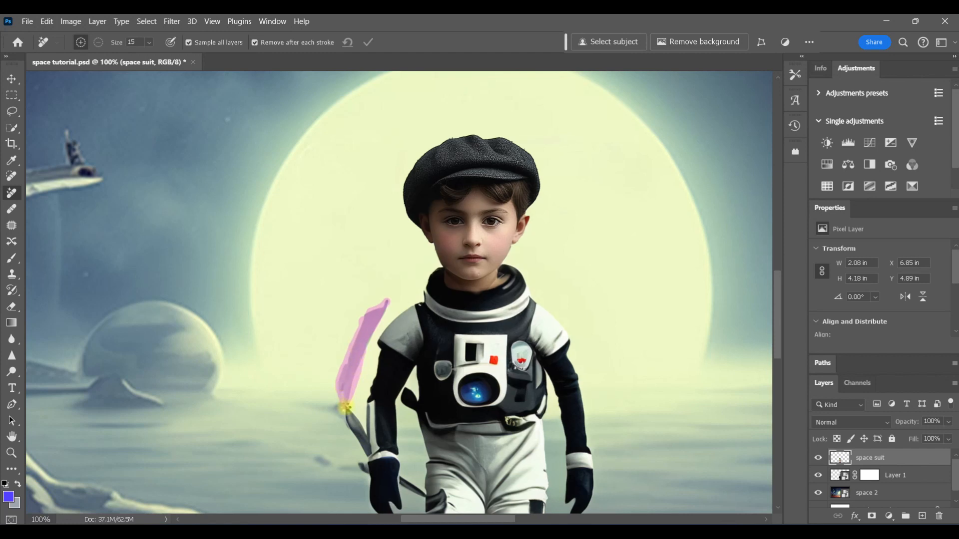
{"action": "left_click_drag", "start_coordinate": [345, 408], "coordinate": [345, 407]}
{"action": "left_click_drag", "start_coordinate": [405, 391], "coordinate": [415, 406]}
{"action": "left_click_drag", "start_coordinate": [381, 320], "coordinate": [372, 336]}
{"action": "left_click_drag", "start_coordinate": [359, 464], "coordinate": [418, 489]}
{"action": "mouse_move", "coordinate": [779, 325]}
{"action": "left_mouse_down"}
{"action": "mouse_move", "coordinate": [780, 368]}
{"action": "mouse_move", "coordinate": [780, 335]}
{"action": "left_mouse_up"}
{"action": "left_click", "coordinate": [818, 457]}
{"action": "left_click", "coordinate": [818, 457]}
Remove a small artifact at the boy's collar with a smaller Remove brush
{"action": "left_click", "coordinate": [12, 452]}
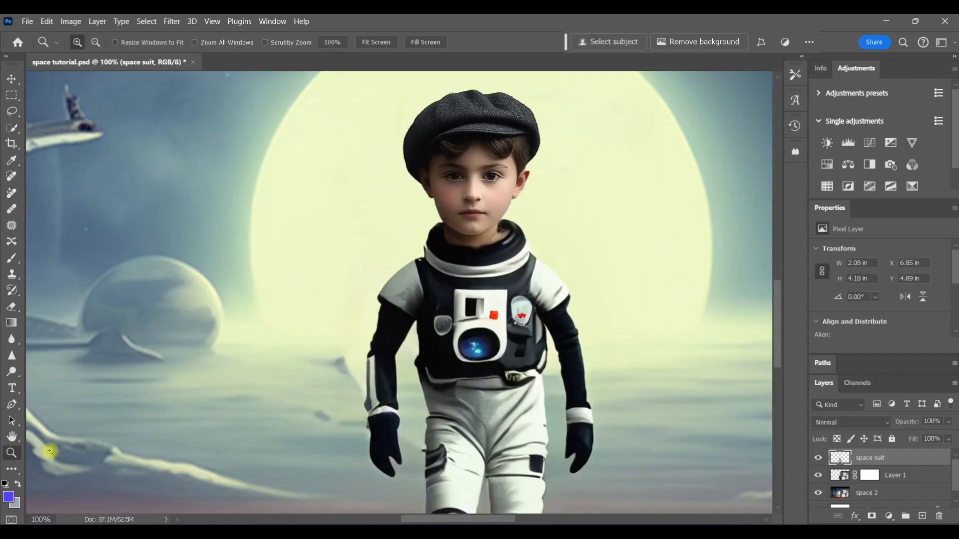
{"action": "left_click", "coordinate": [507, 230]}
{"action": "left_click", "coordinate": [507, 230]}
{"action": "left_click", "coordinate": [12, 193]}
{"action": "key", "text": "bracketleft"}
{"action": "key", "text": "bracketleft"}
{"action": "key", "text": "bracketleft"}
{"action": "key", "text": "bracketleft"}
{"action": "left_click_drag", "start_coordinate": [494, 231], "coordinate": [496, 250]}
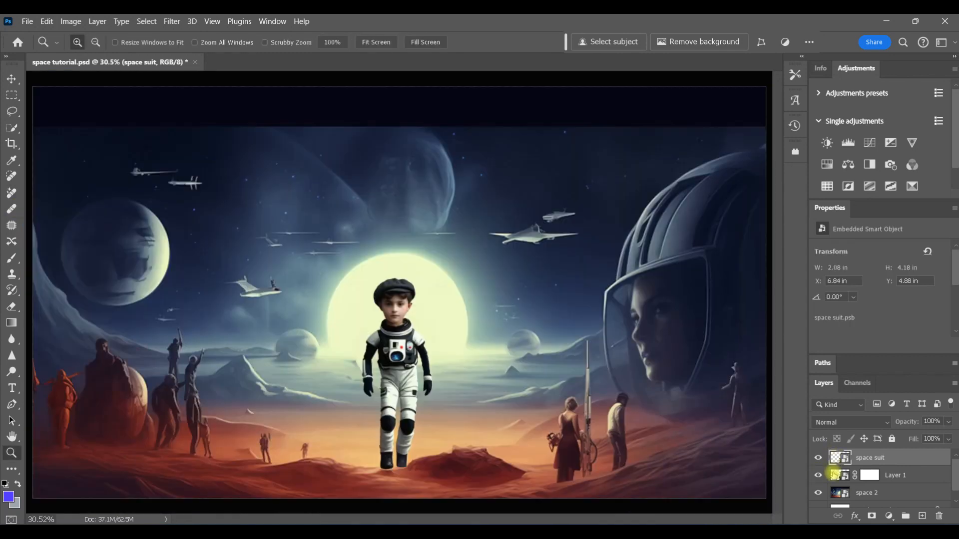
Group the space suit layer with the boy layer and name the group boy
{"action": "left_click", "coordinate": [833, 475], "text": "shift"}
{"action": "key", "text": "ctrl+g"}
{"action": "double_click", "coordinate": [863, 456]}
{"action": "type", "text": "boy"}
{"action": "key", "text": "Return"}
Convert the boy group to a smart object and scale it up to about 117%
{"action": "right_click", "coordinate": [878, 456]}
{"action": "left_click", "coordinate": [818, 182]}
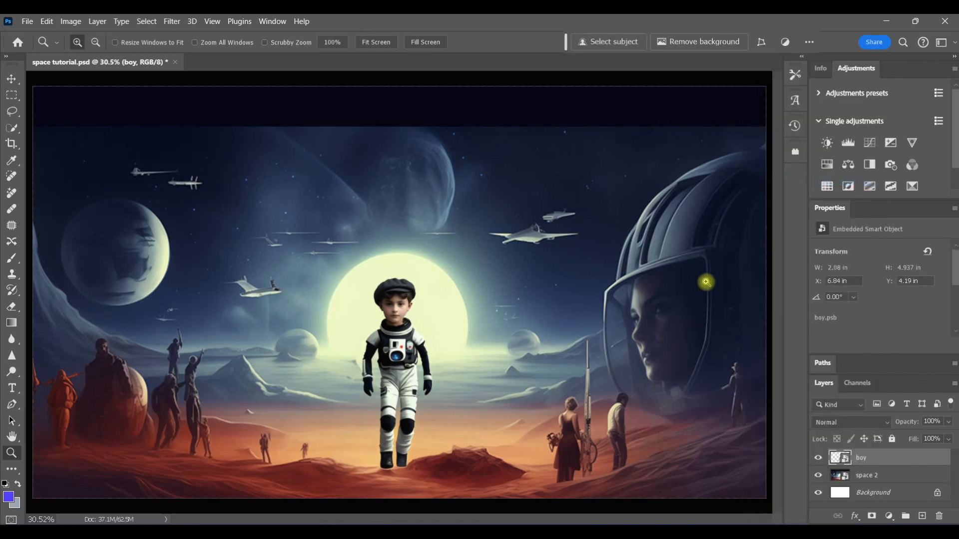
{"action": "key", "text": "ctrl+t"}
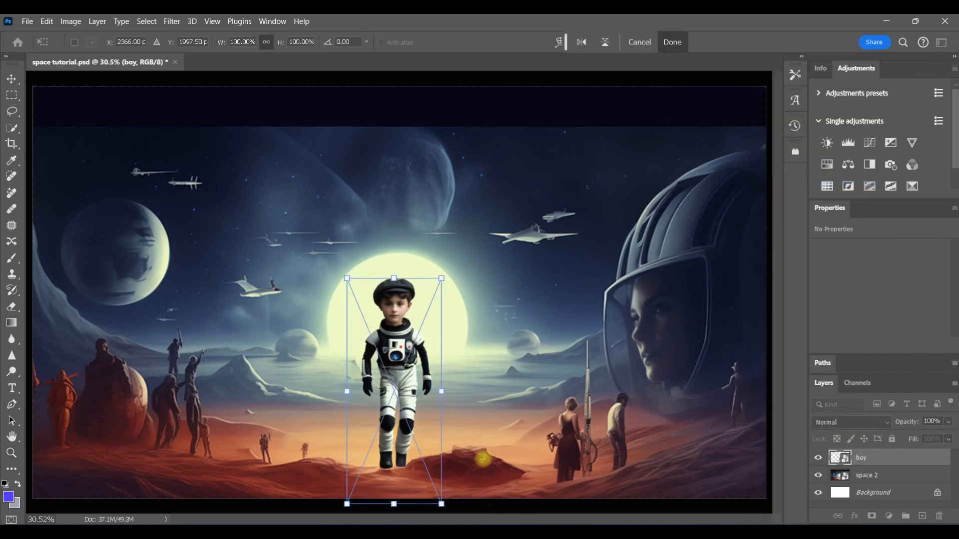
{"action": "left_click_drag", "start_coordinate": [395, 503], "coordinate": [395, 534]}
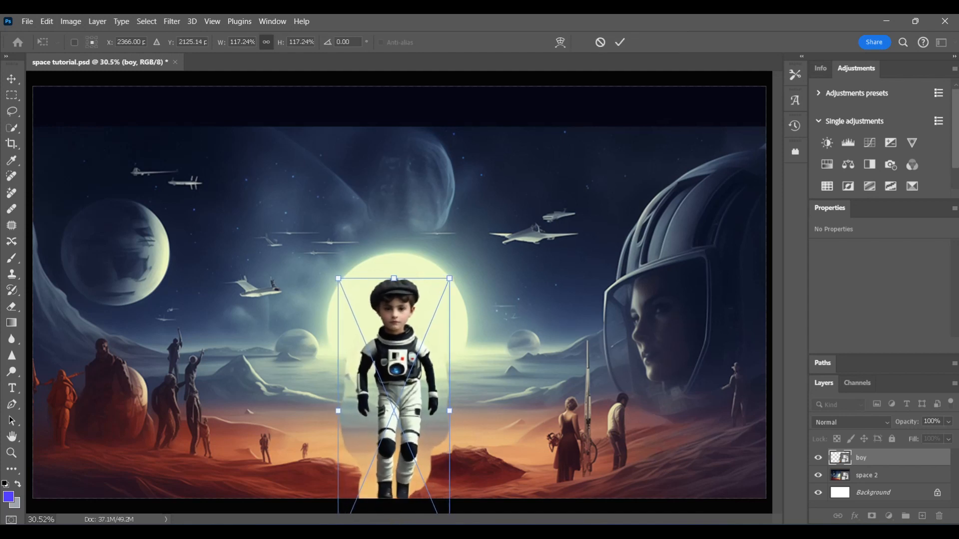
{"action": "left_click", "coordinate": [665, 41]}
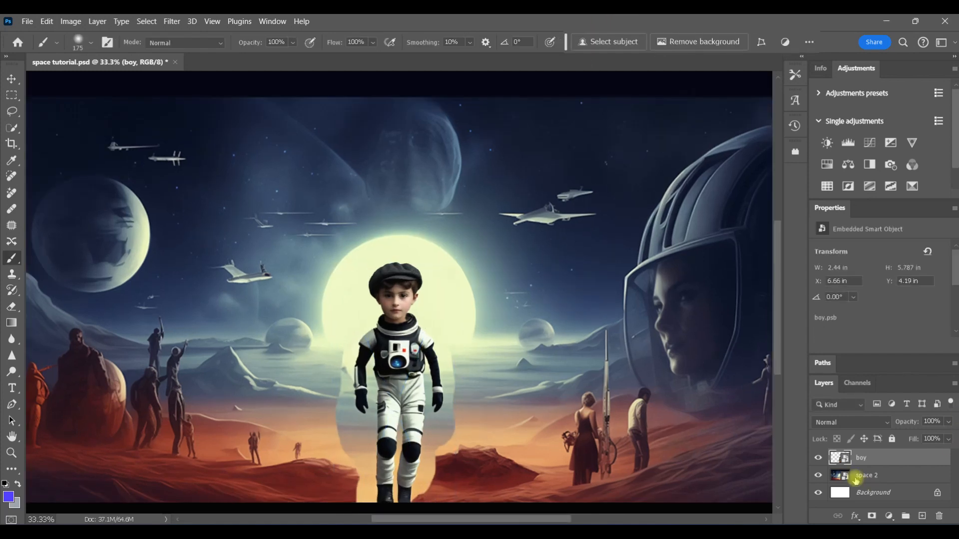
Hide the space background and copy the boy, selected with Select Subject, to a new layer
{"action": "left_click", "coordinate": [855, 475]}
{"action": "left_click", "coordinate": [818, 475]}
{"action": "left_click", "coordinate": [836, 455]}
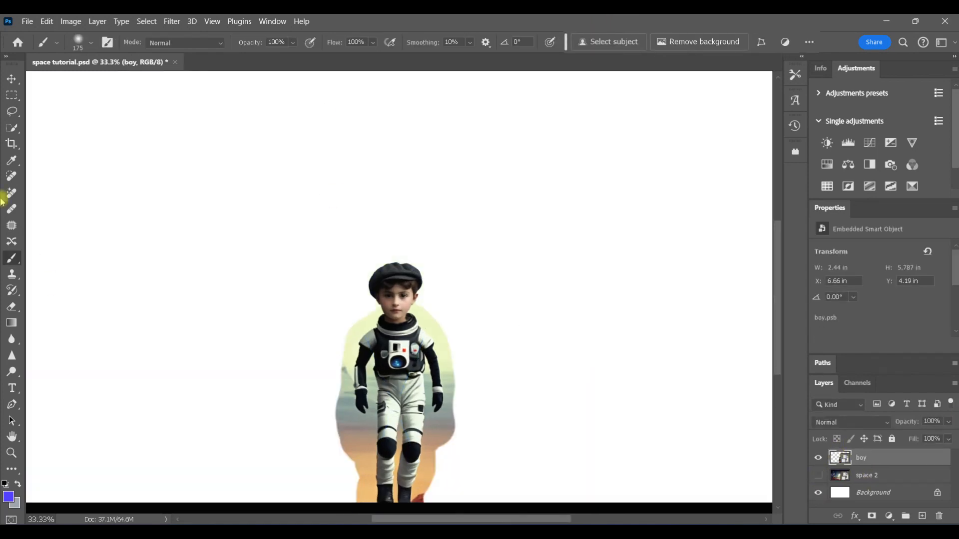
{"action": "left_click", "coordinate": [11, 129]}
{"action": "left_click", "coordinate": [393, 42]}
{"action": "left_click", "coordinate": [397, 68]}
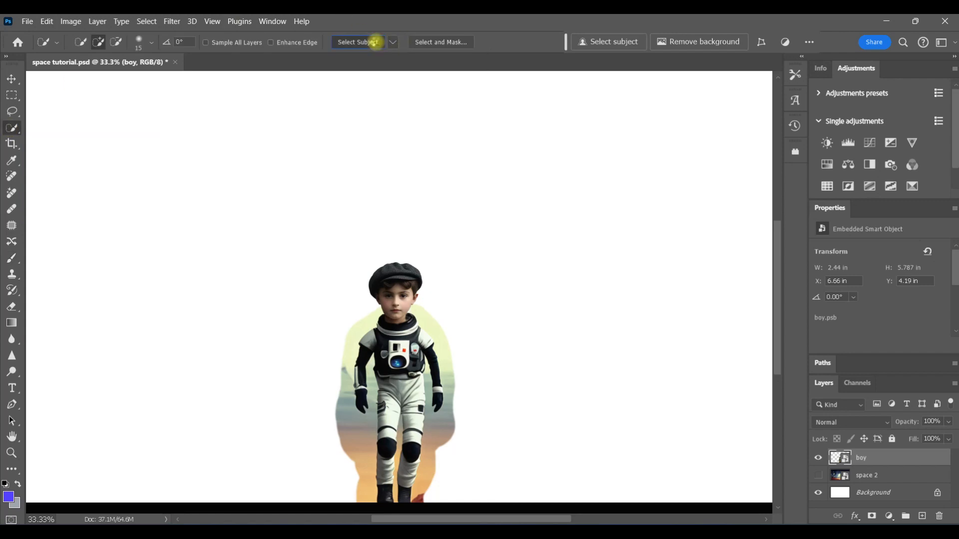
{"action": "key", "text": "ctrl+j"}
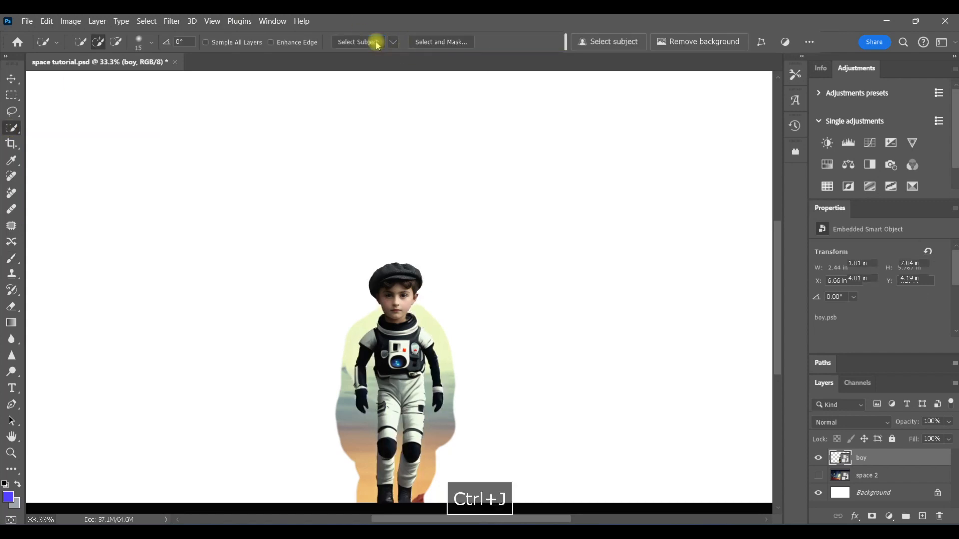
Delete the original boy layer and show the space background again
{"action": "left_click", "coordinate": [817, 476]}
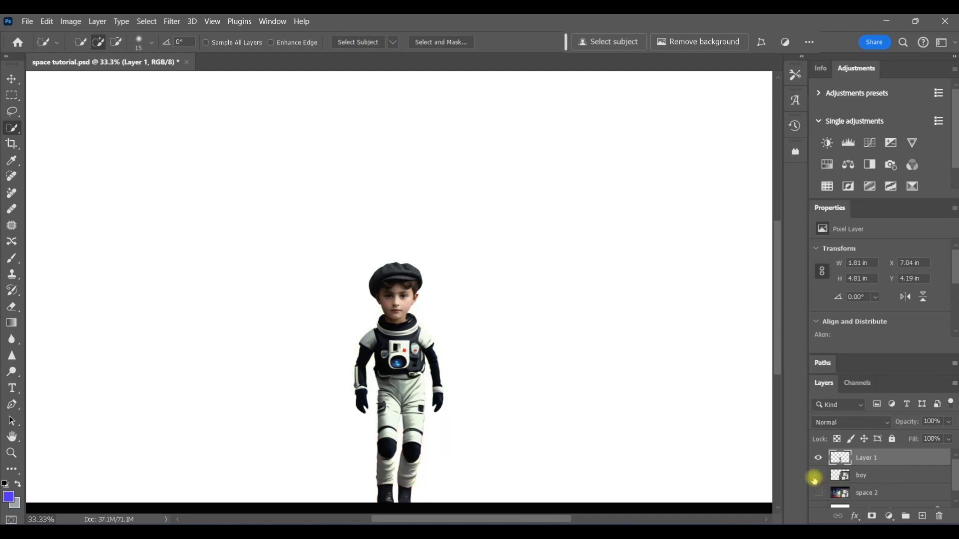
{"action": "left_click", "coordinate": [940, 517]}
{"action": "left_click", "coordinate": [817, 475]}
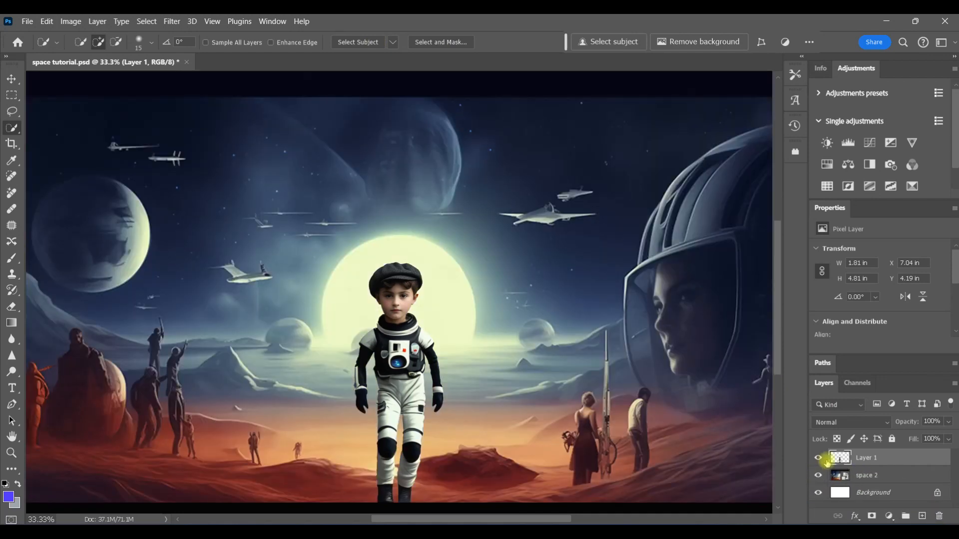
Convert the new boy layer to a smart object and toggle its visibility to compare
{"action": "right_click", "coordinate": [883, 456]}
{"action": "left_click", "coordinate": [835, 199]}
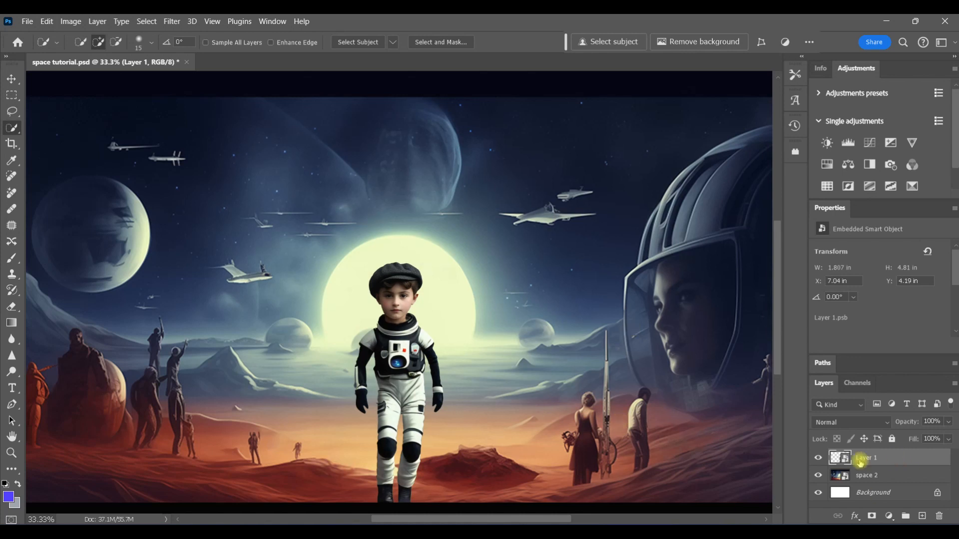
{"action": "left_click", "coordinate": [818, 458]}
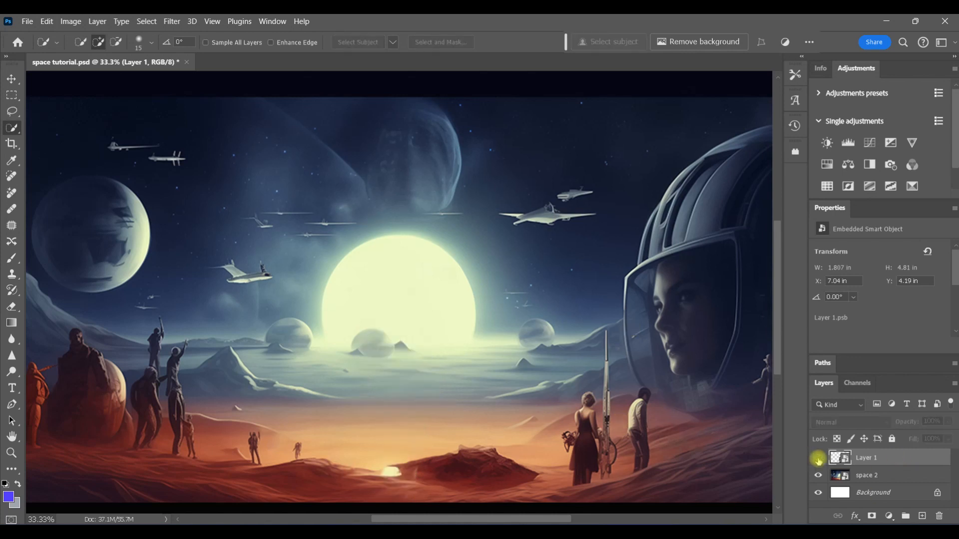
{"action": "left_click", "coordinate": [818, 458]}
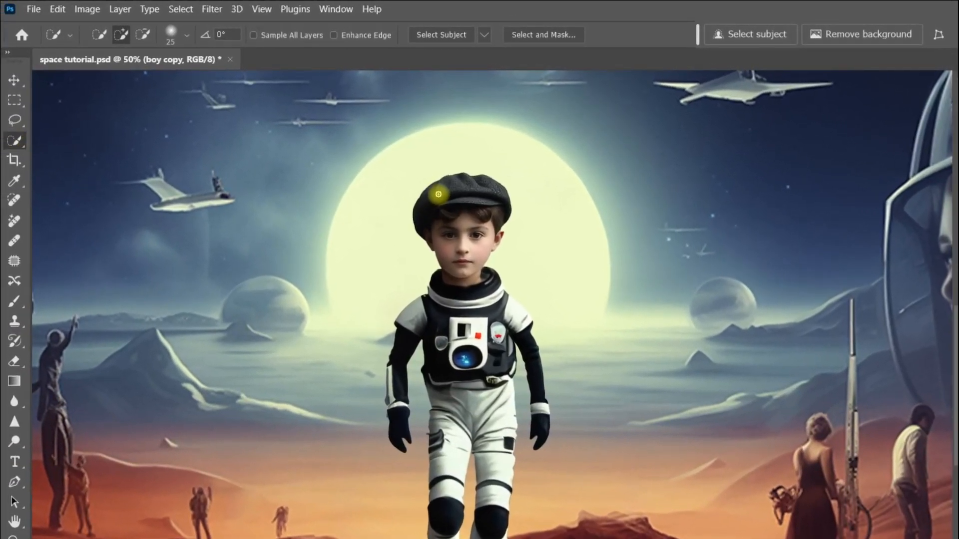
Select the boy's head with Quick Selection and expand the selection by 8 pixels
{"action": "left_click_drag", "start_coordinate": [426, 186], "coordinate": [499, 240]}
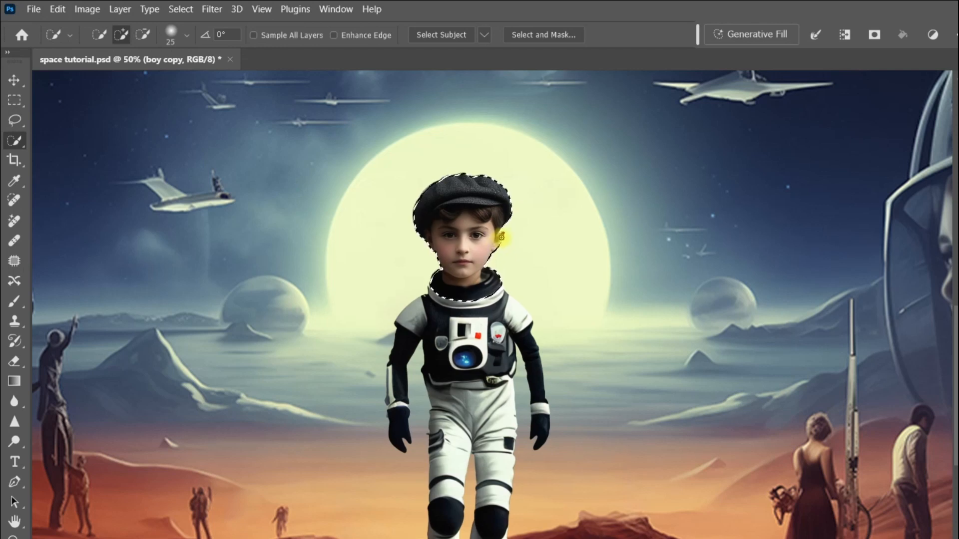
{"action": "key", "text": "alt"}
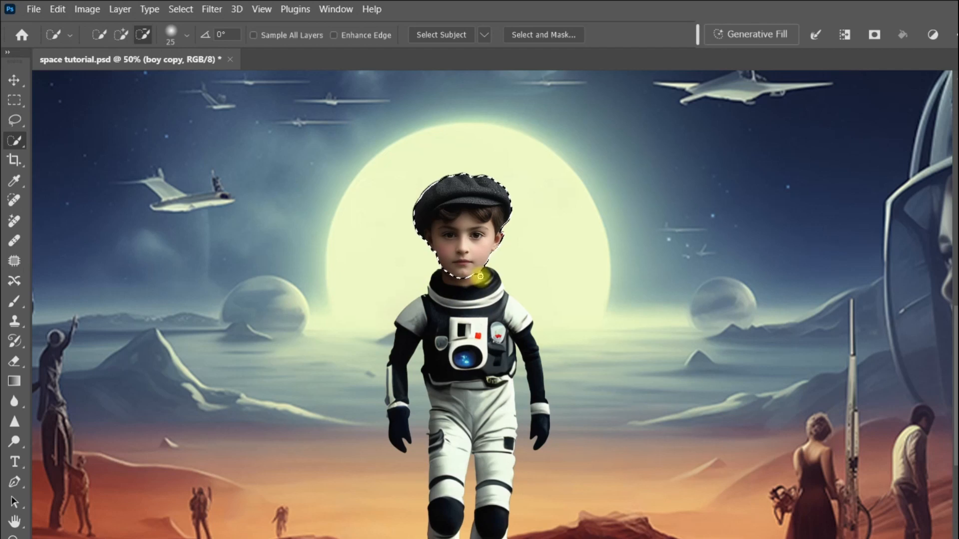
{"action": "left_click", "coordinate": [181, 9]}
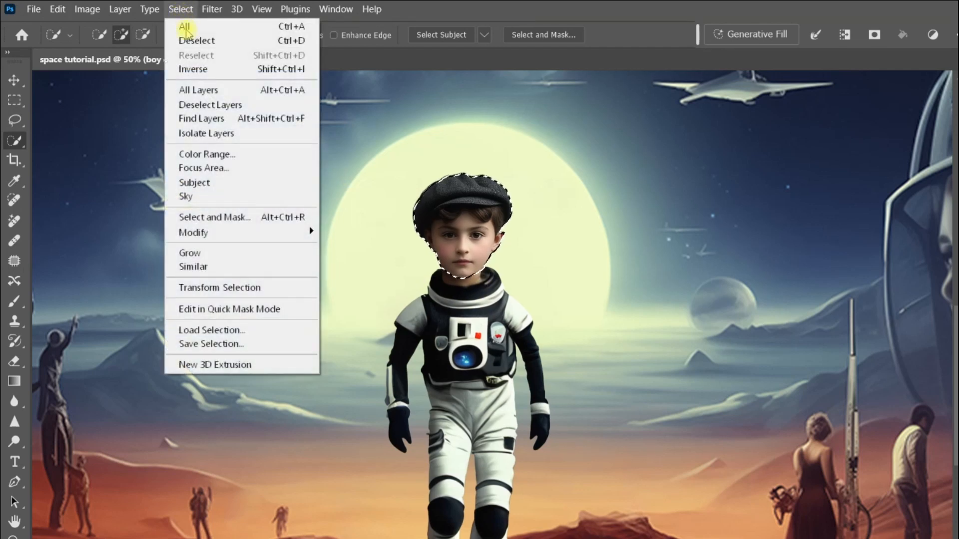
{"action": "left_click", "coordinate": [225, 232]}
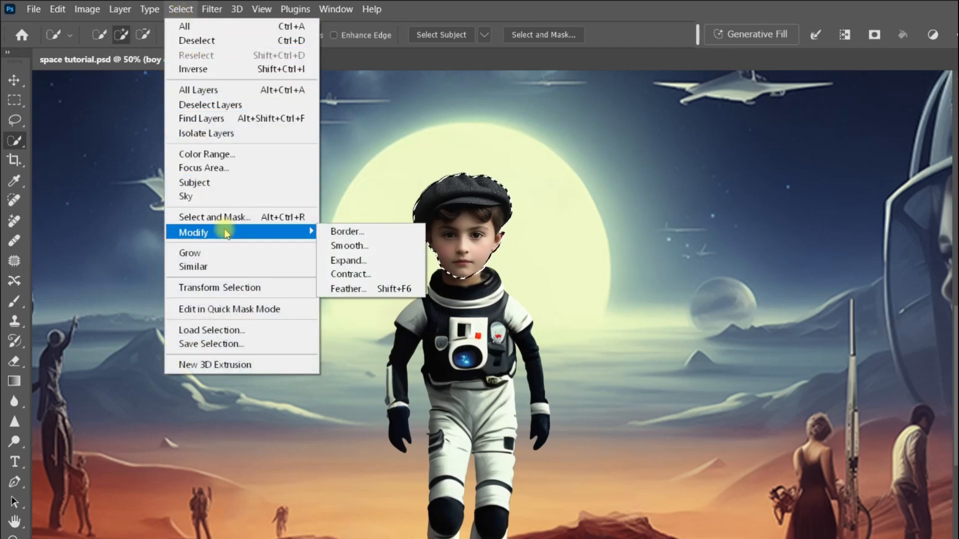
{"action": "left_click", "coordinate": [367, 260]}
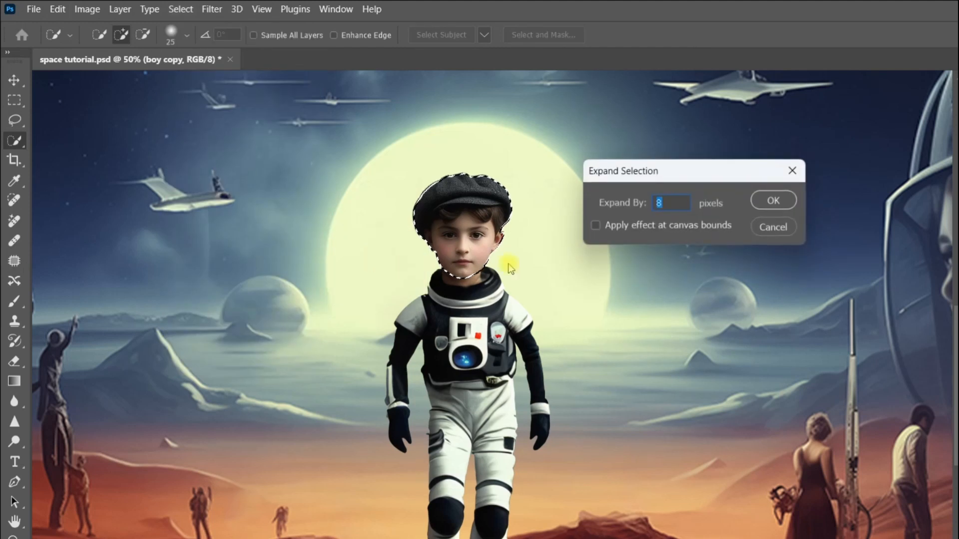
{"action": "left_click", "coordinate": [787, 201]}
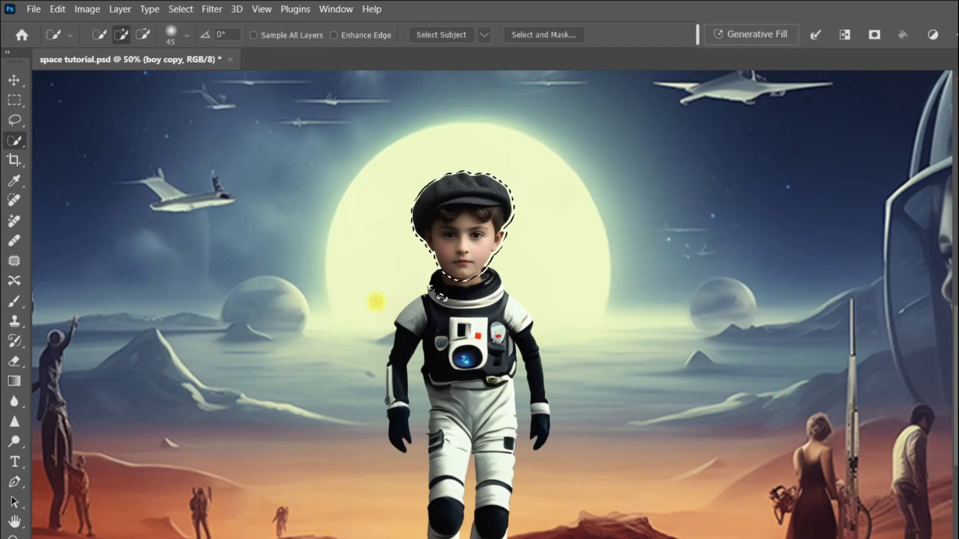
Shrink the selected head to about 85% with Free Transform
{"action": "left_click", "coordinate": [15, 120]}
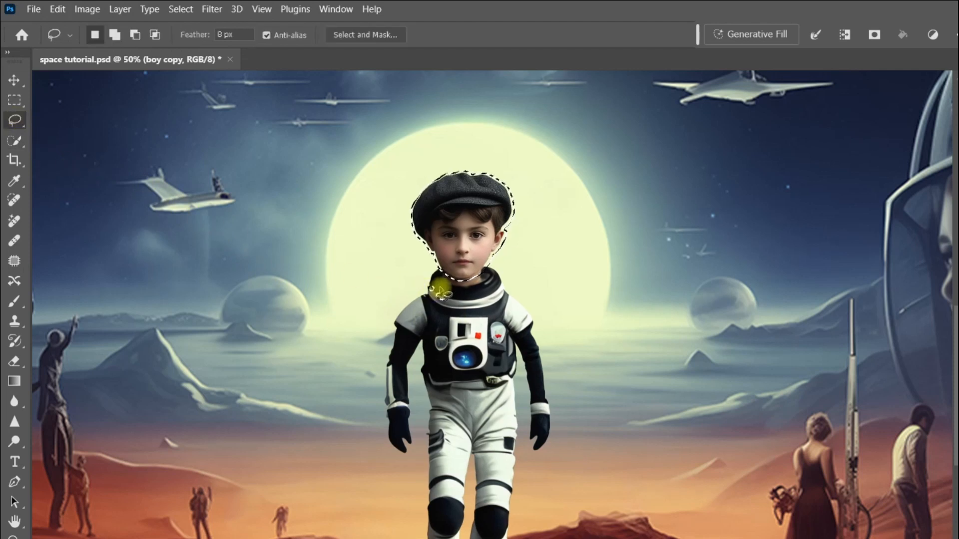
{"action": "mouse_move", "coordinate": [439, 288]}
{"action": "left_mouse_down"}
{"action": "mouse_move", "coordinate": [423, 282]}
{"action": "mouse_move", "coordinate": [428, 303]}
{"action": "mouse_move", "coordinate": [441, 294]}
{"action": "left_mouse_up"}
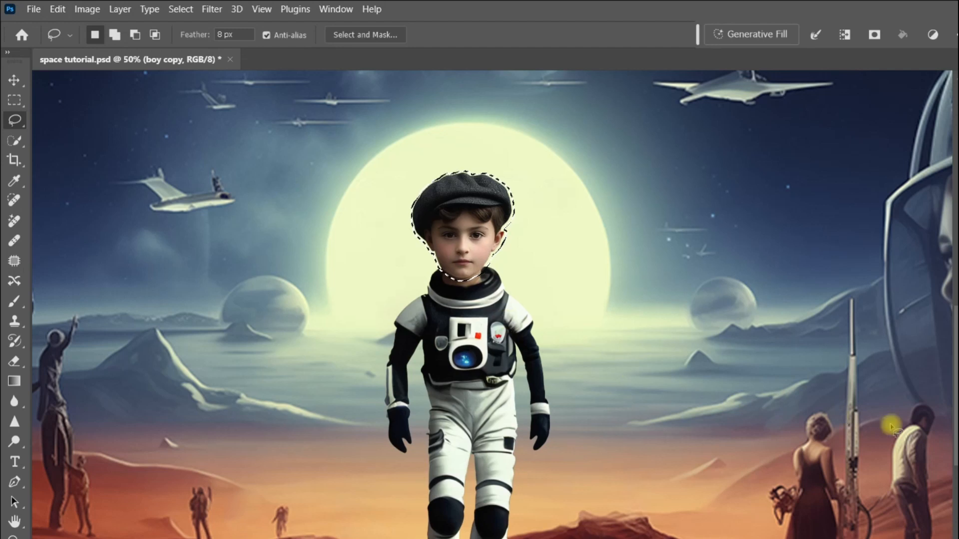
{"action": "key", "text": "ctrl+t"}
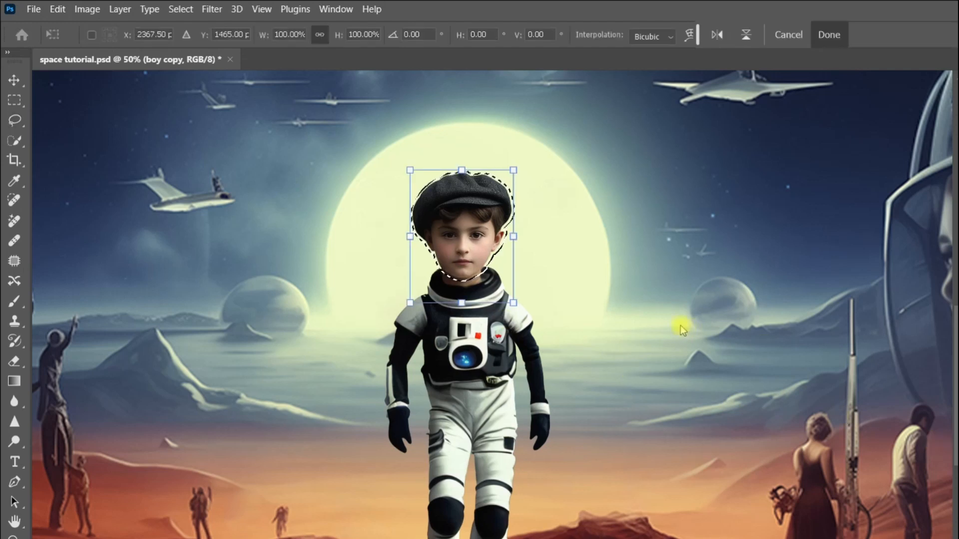
{"action": "left_click_drag", "start_coordinate": [462, 170], "coordinate": [463, 184]}
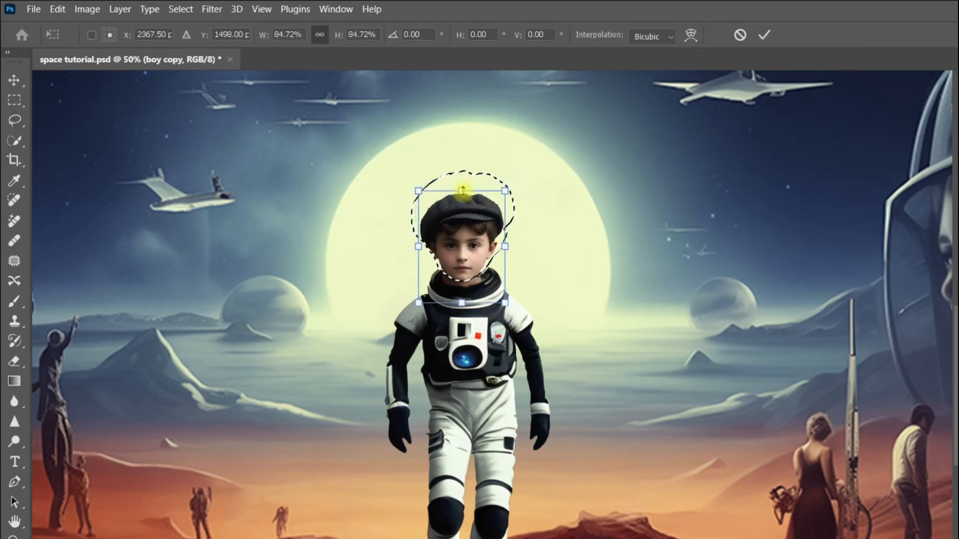
{"action": "left_click", "coordinate": [830, 37]}
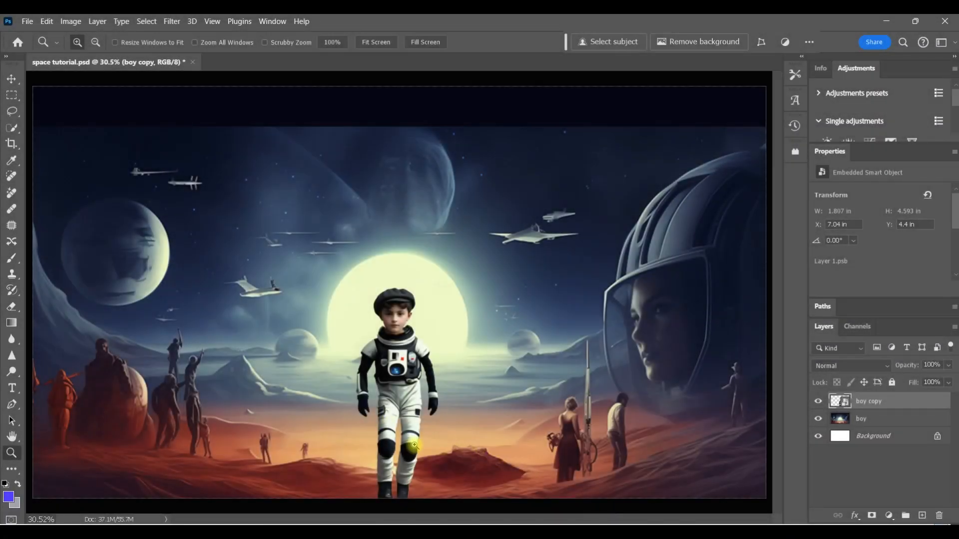
Select the boy's arm on the right with Quick Selection, excluding the shoulder, and expand the selection by 8 pixels
{"action": "left_click_drag", "start_coordinate": [415, 445], "coordinate": [417, 435]}
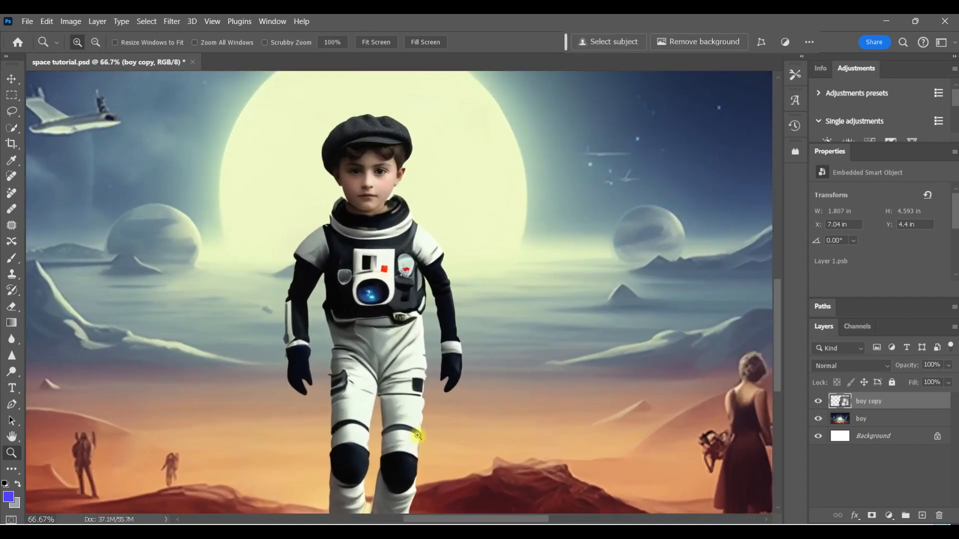
{"action": "left_click", "coordinate": [420, 404]}
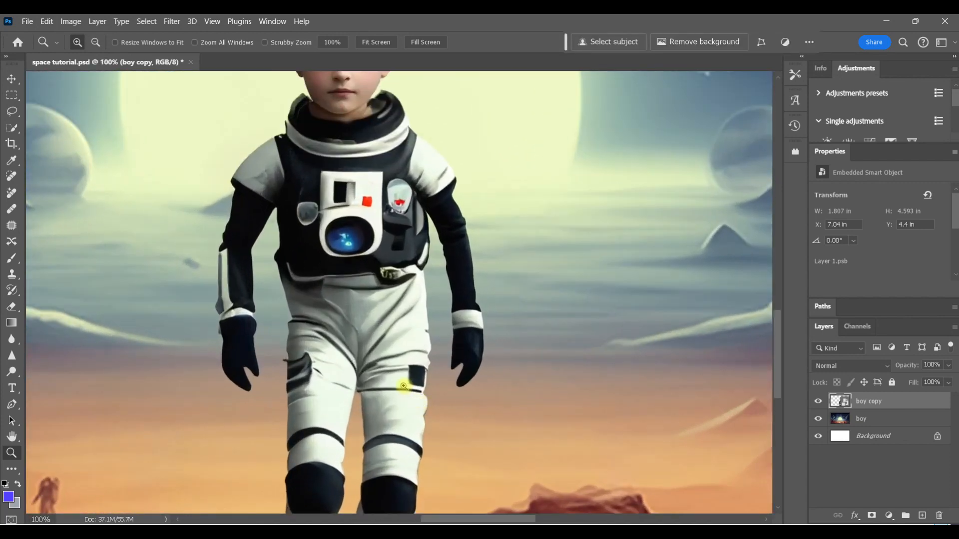
{"action": "left_click", "coordinate": [12, 127]}
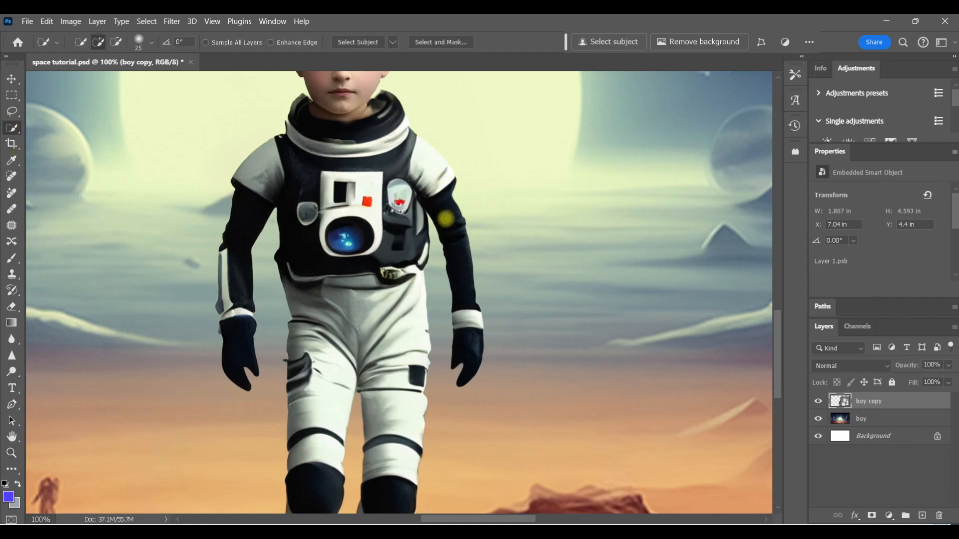
{"action": "mouse_move", "coordinate": [457, 231]}
{"action": "left_mouse_down"}
{"action": "mouse_move", "coordinate": [475, 292]}
{"action": "mouse_move", "coordinate": [465, 338]}
{"action": "left_mouse_up"}
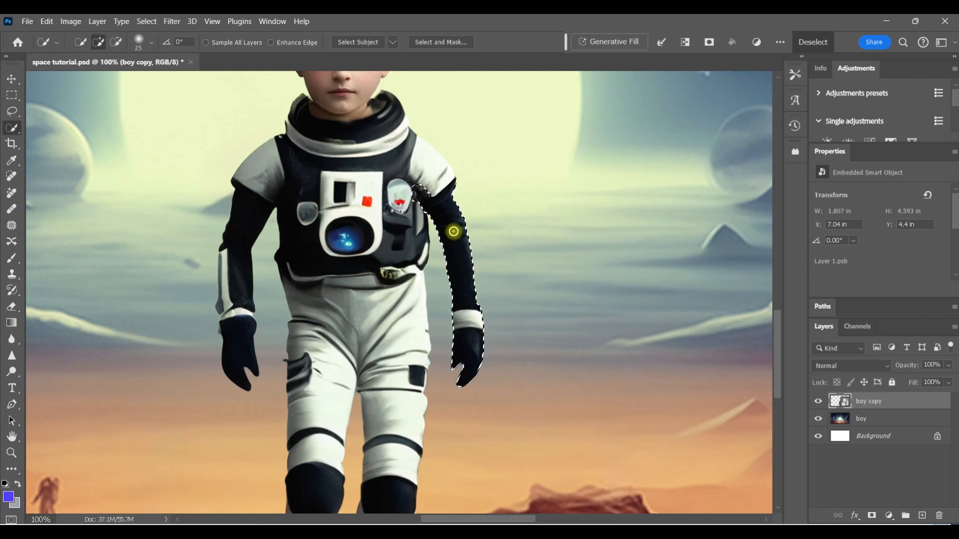
{"action": "key", "text": "alt"}
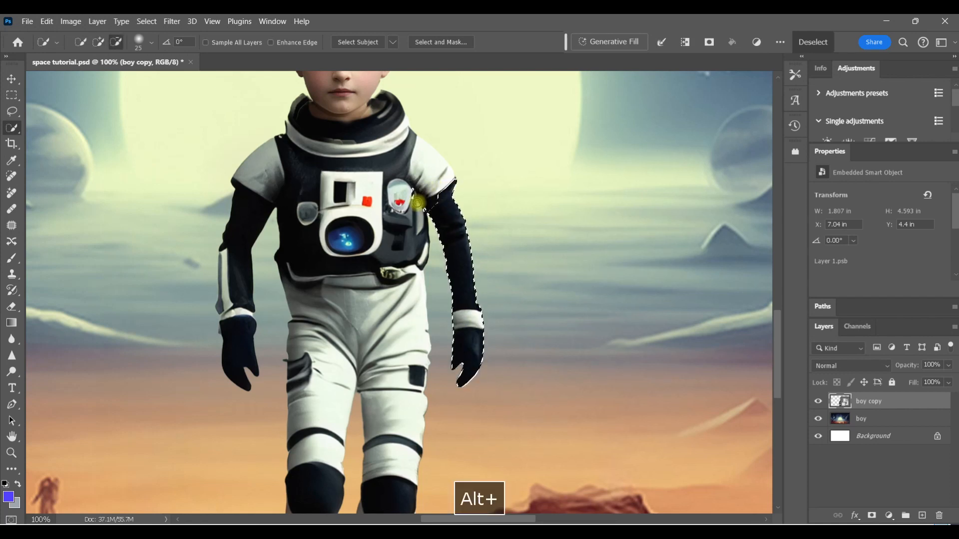
{"action": "left_click_drag", "start_coordinate": [418, 202], "coordinate": [402, 194]}
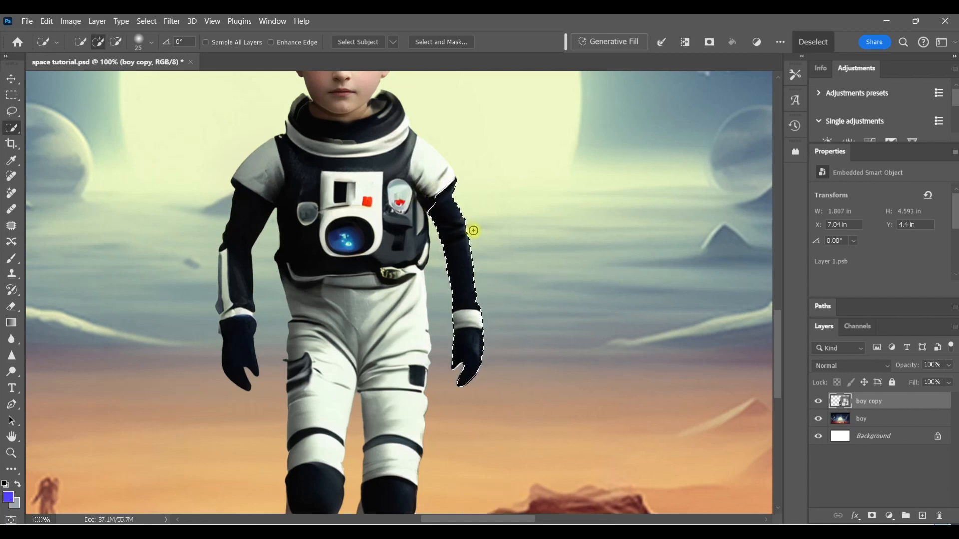
{"action": "left_click", "coordinate": [146, 21]}
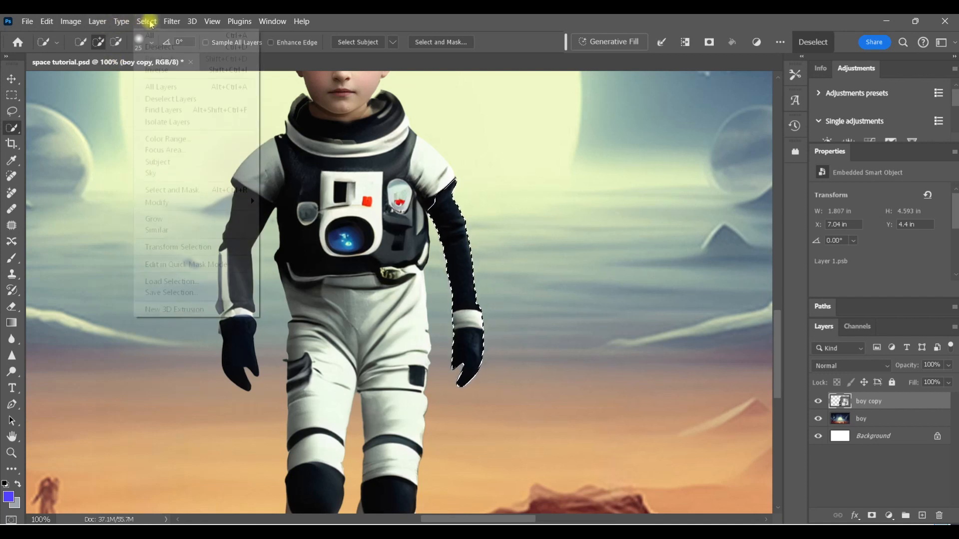
{"action": "mouse_move", "coordinate": [252, 202]}
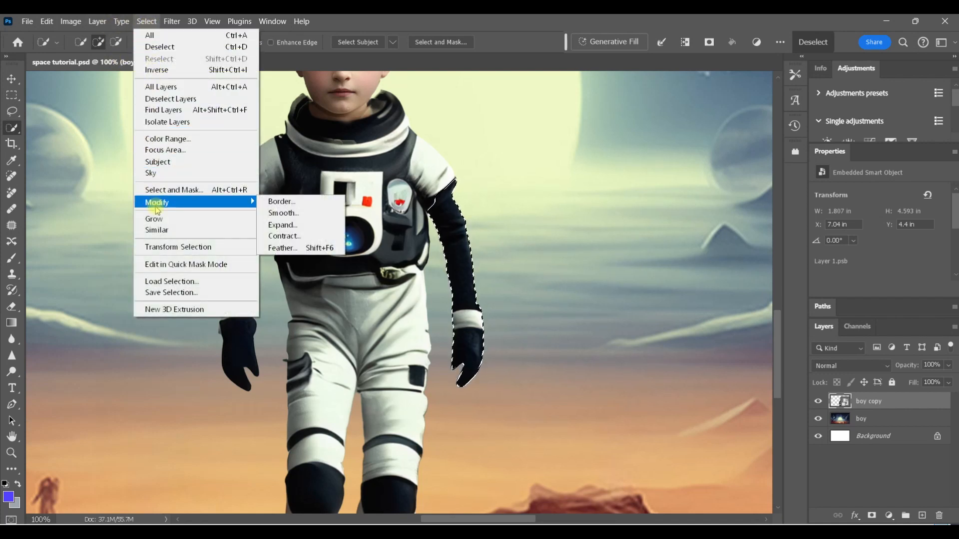
{"action": "left_click", "coordinate": [283, 227]}
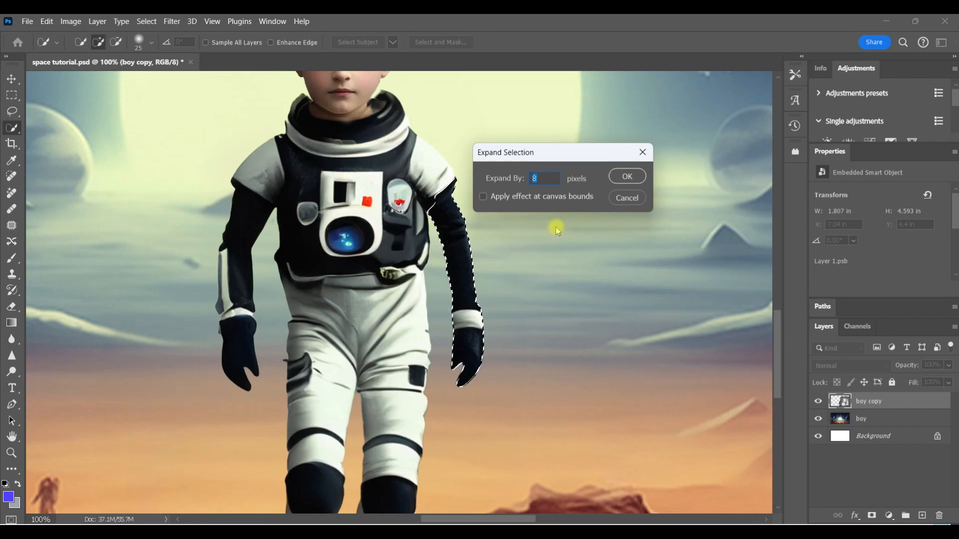
{"action": "left_click", "coordinate": [627, 176]}
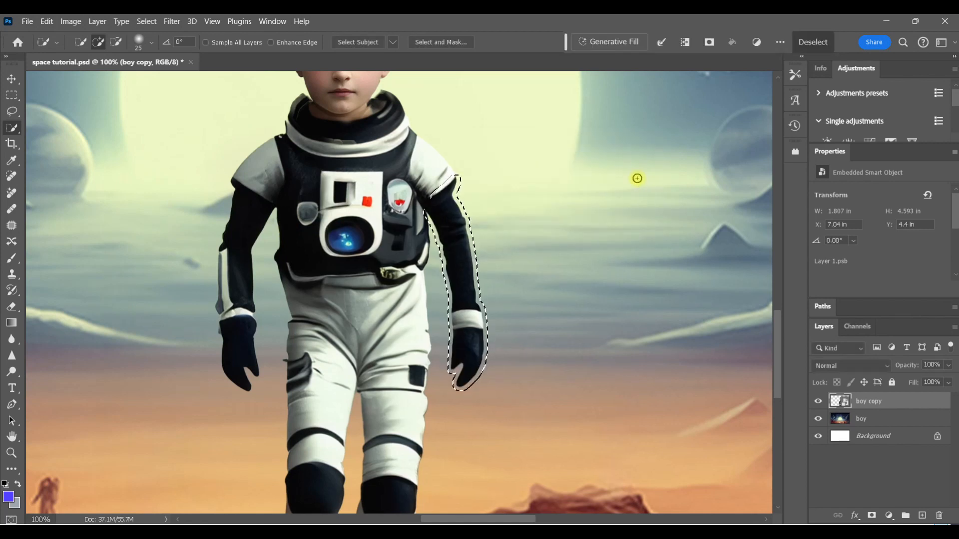
Stretch the selected arm horizontally to about 121% width with Free Transform
{"action": "key", "text": "ctrl+t"}
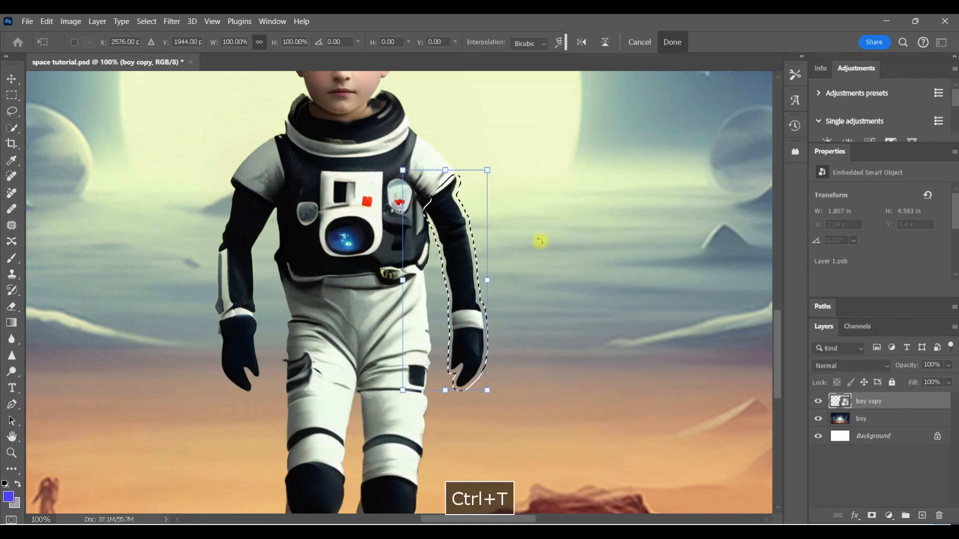
{"action": "left_click_drag", "start_coordinate": [487, 279], "coordinate": [498, 276]}
{"action": "left_click_drag", "start_coordinate": [403, 280], "coordinate": [395, 277]}
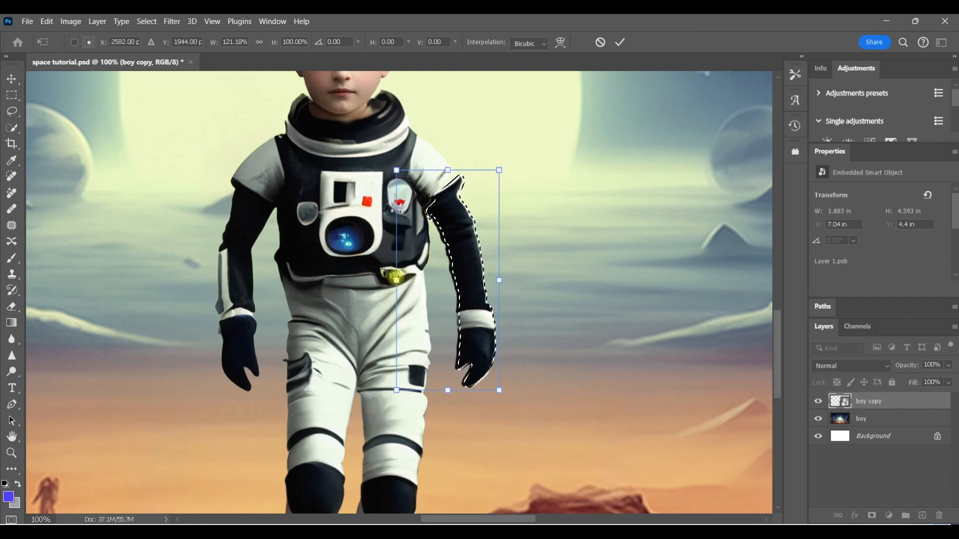
Warp the arm's upper corner outward to fit the shoulder, commit the transform and deselect
{"action": "right_click", "coordinate": [460, 204]}
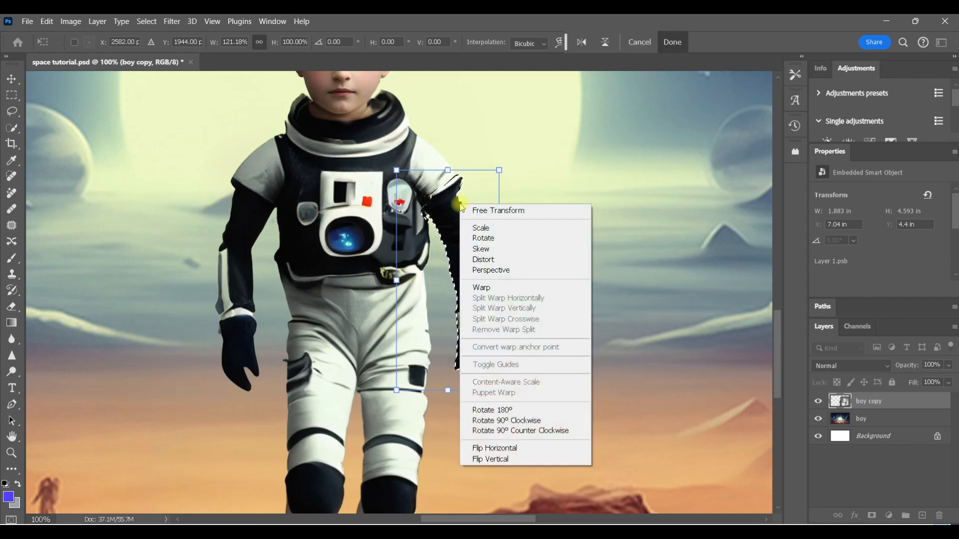
{"action": "left_click", "coordinate": [482, 287]}
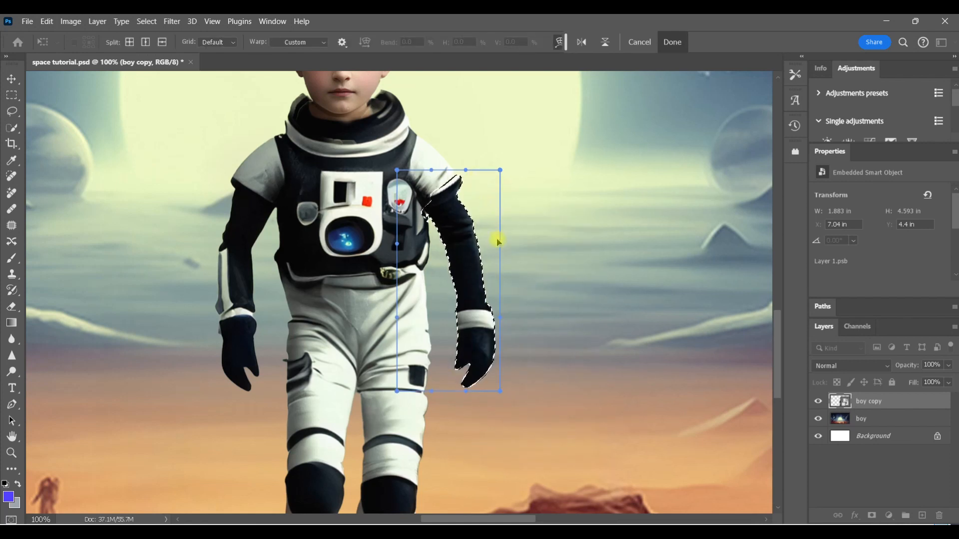
{"action": "left_click_drag", "start_coordinate": [500, 244], "coordinate": [502, 244]}
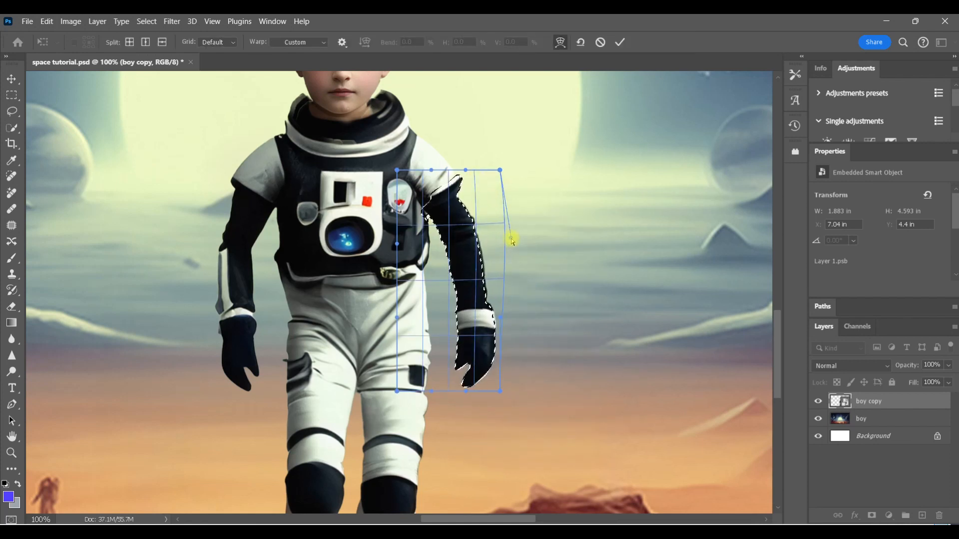
{"action": "left_click_drag", "start_coordinate": [516, 239], "coordinate": [515, 236]}
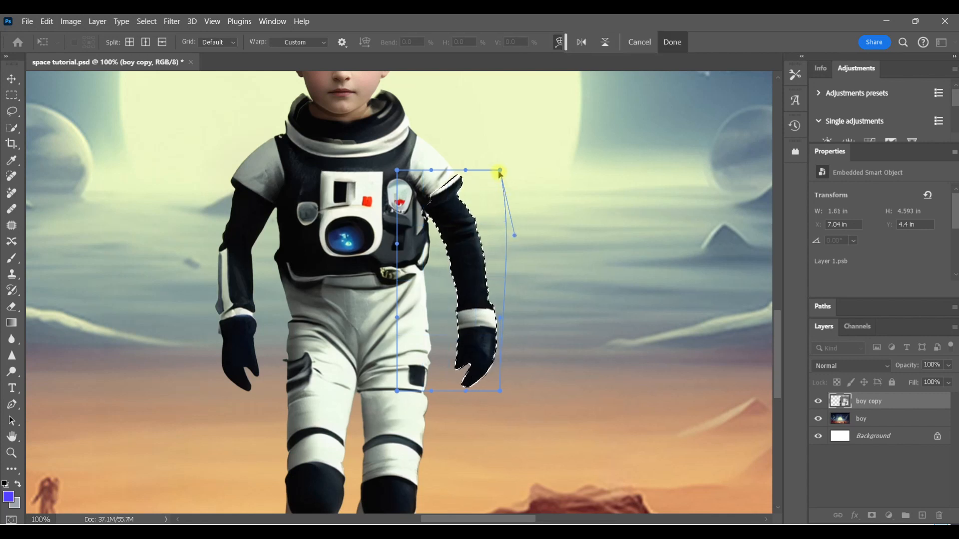
{"action": "left_click_drag", "start_coordinate": [498, 172], "coordinate": [510, 163]}
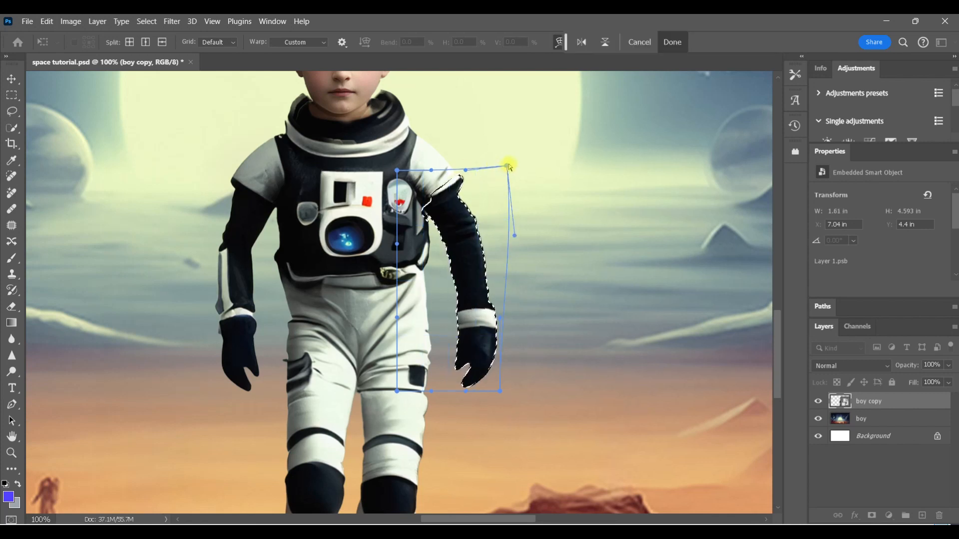
{"action": "left_click", "coordinate": [670, 41]}
{"action": "key", "text": "ctrl+d"}
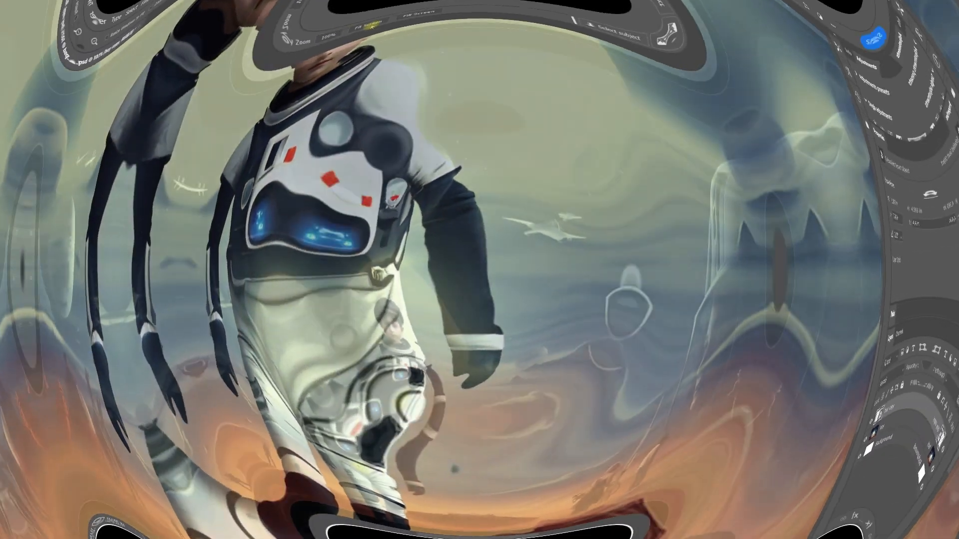
Lasso around both gloves and generate new ones with Generative Fill using the prompt "space gloves"
{"action": "left_click", "coordinate": [402, 425]}
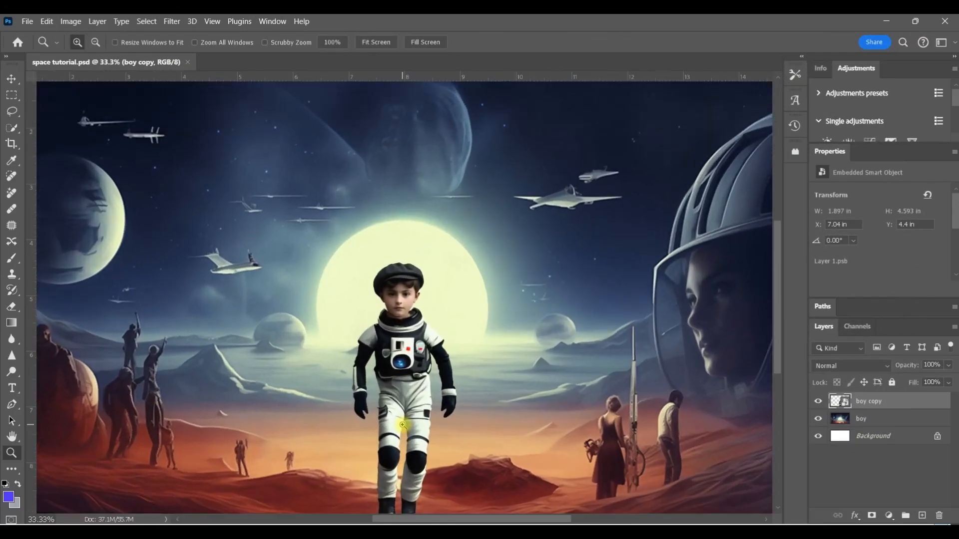
{"action": "left_click", "coordinate": [402, 425]}
{"action": "left_click", "coordinate": [402, 425]}
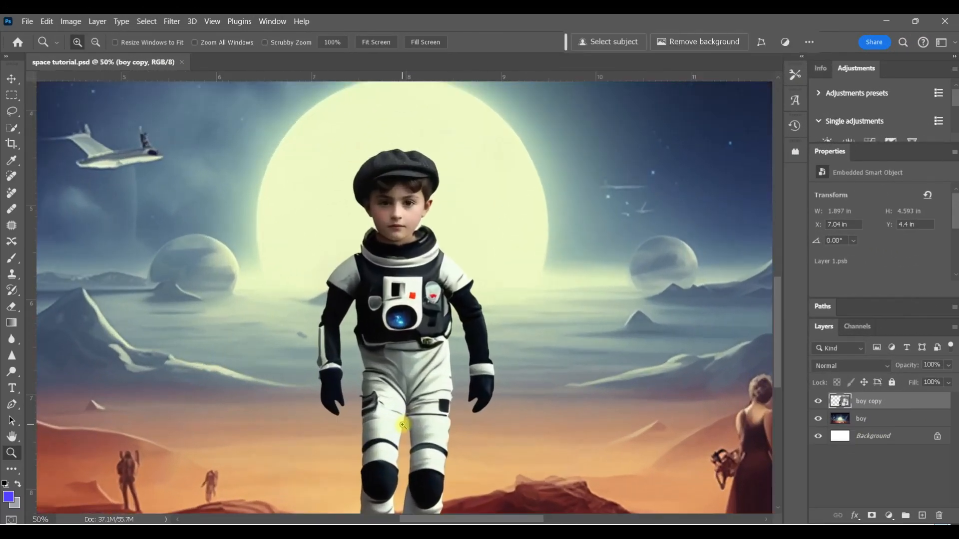
{"action": "left_click", "coordinate": [403, 424]}
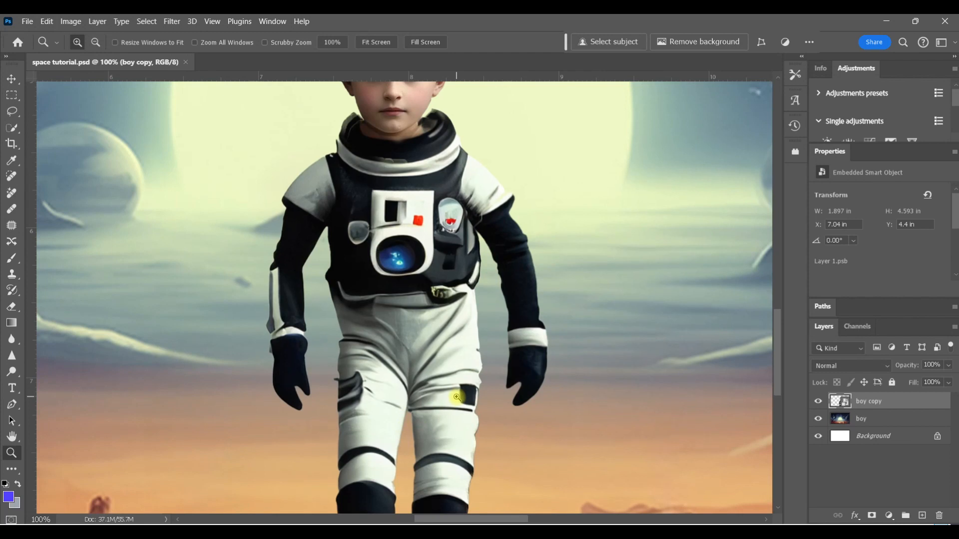
{"action": "left_click", "coordinate": [12, 111]}
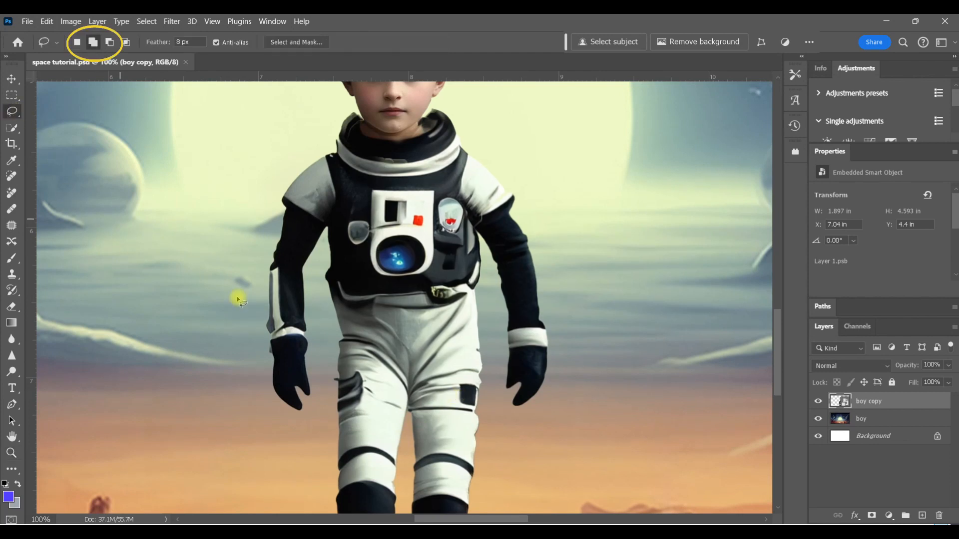
{"action": "left_click_drag", "start_coordinate": [314, 338], "coordinate": [315, 336]}
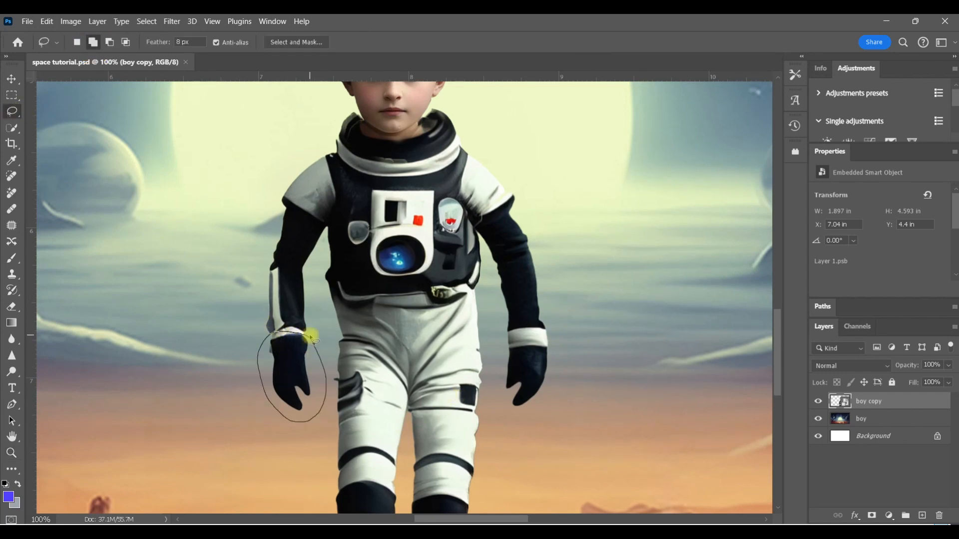
{"action": "left_click", "coordinate": [92, 44]}
{"action": "mouse_move", "coordinate": [549, 344]}
{"action": "left_mouse_down"}
{"action": "mouse_move", "coordinate": [493, 383]}
{"action": "mouse_move", "coordinate": [550, 345]}
{"action": "left_mouse_up"}
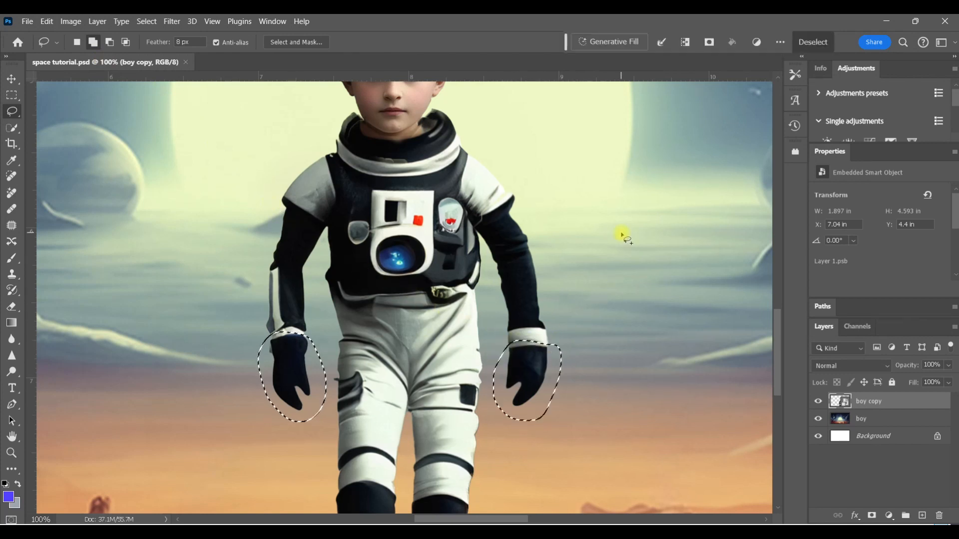
{"action": "left_click", "coordinate": [631, 41]}
{"action": "key", "text": "BackSpace"}
{"action": "type", "text": "sp"}
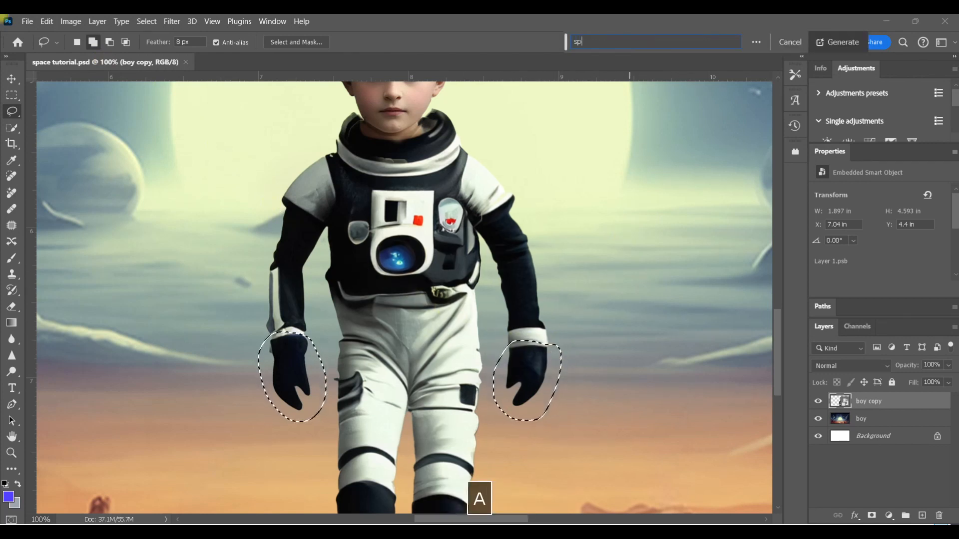
{"action": "type", "text": "ace gloves"}
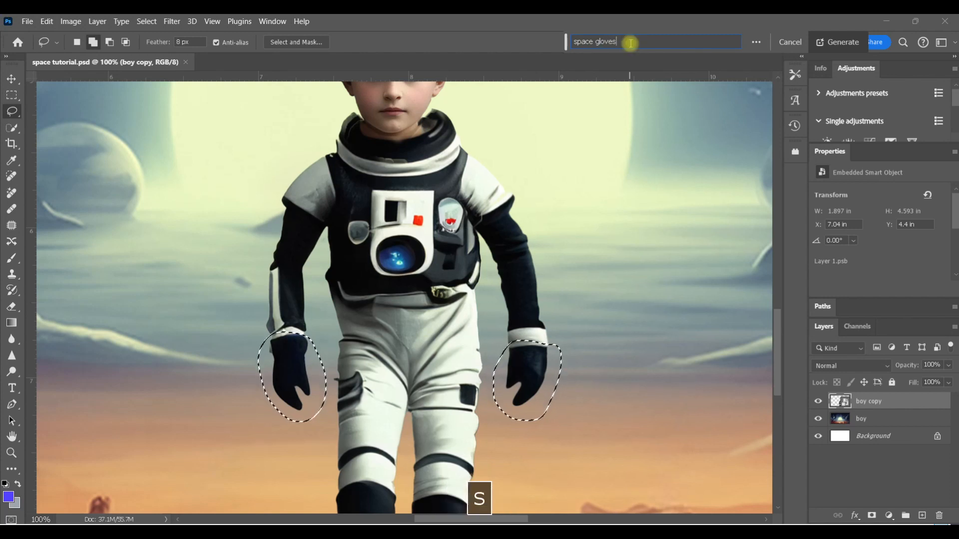
{"action": "left_click", "coordinate": [822, 38]}
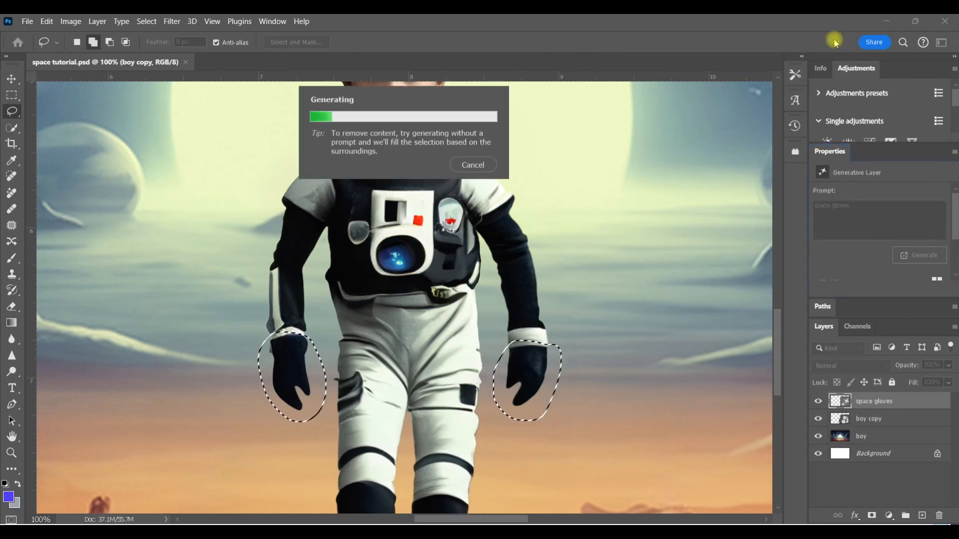
Browse the glove variations and generate another batch of them
{"action": "left_click", "coordinate": [686, 42]}
{"action": "left_click", "coordinate": [686, 42]}
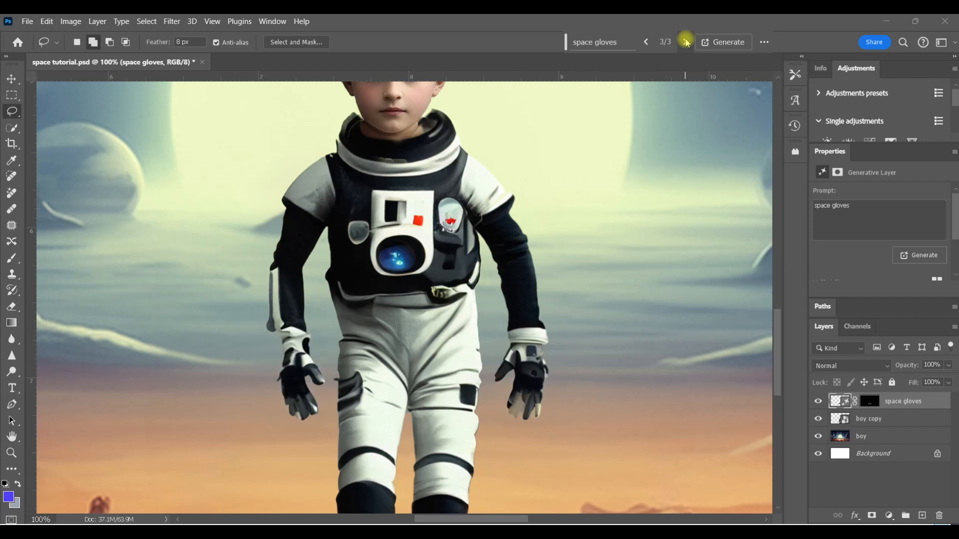
{"action": "left_click", "coordinate": [738, 42]}
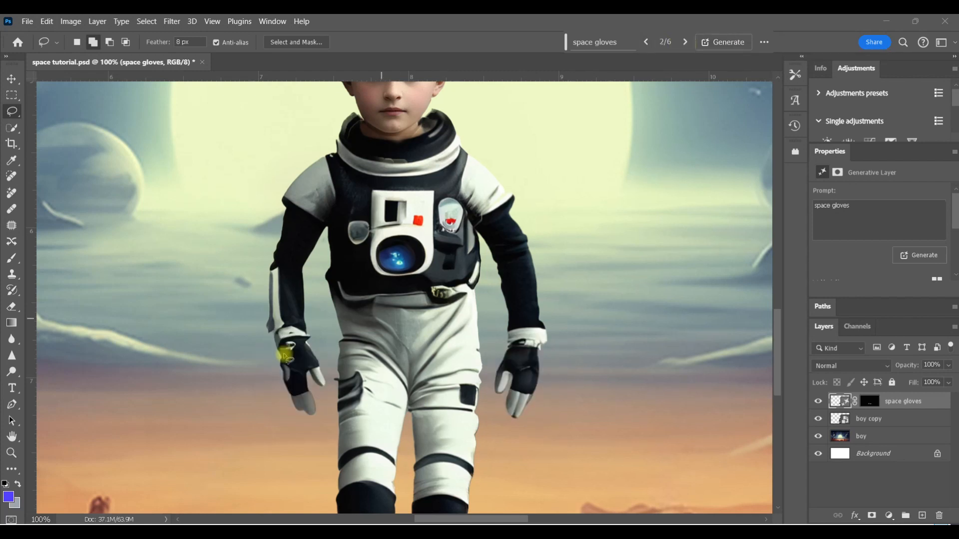
Lasso around the boy's cap and replace it with Generative Fill using the prompt "hair", then browse variations
{"action": "left_click", "coordinate": [11, 453]}
{"action": "left_click", "coordinate": [385, 42]}
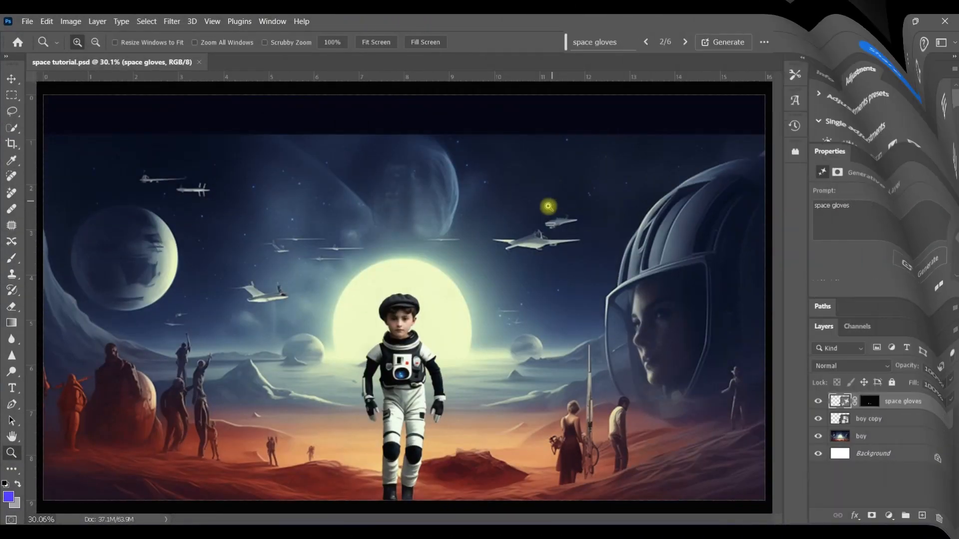
{"action": "left_click", "coordinate": [401, 323]}
{"action": "left_click", "coordinate": [401, 323]}
{"action": "left_click", "coordinate": [400, 323]}
{"action": "left_click", "coordinate": [400, 322]}
{"action": "left_click", "coordinate": [11, 112]}
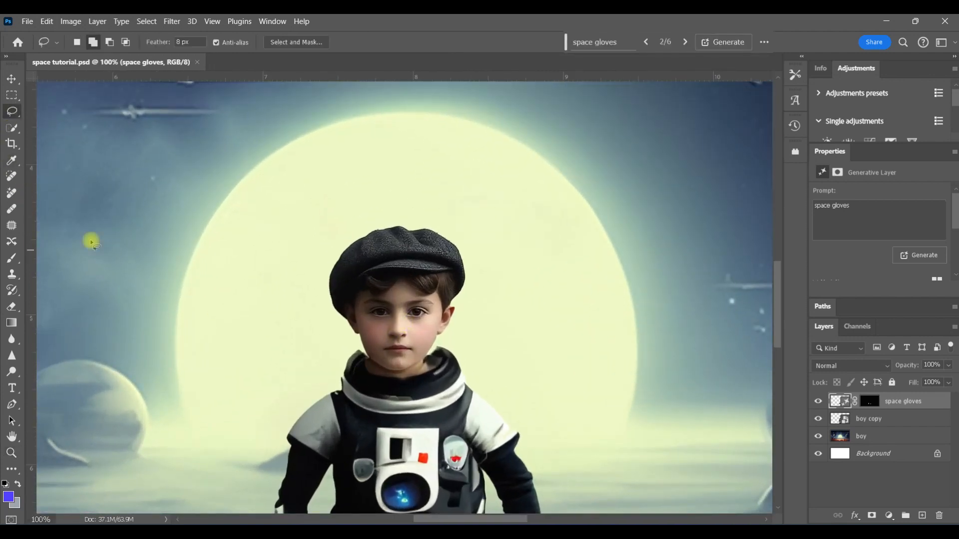
{"action": "mouse_move", "coordinate": [354, 294]}
{"action": "left_mouse_down"}
{"action": "mouse_move", "coordinate": [325, 300]}
{"action": "mouse_move", "coordinate": [362, 225]}
{"action": "mouse_move", "coordinate": [436, 225]}
{"action": "mouse_move", "coordinate": [467, 293]}
{"action": "mouse_move", "coordinate": [436, 272]}
{"action": "mouse_move", "coordinate": [377, 280]}
{"action": "mouse_move", "coordinate": [349, 305]}
{"action": "left_mouse_up"}
{"action": "left_click", "coordinate": [617, 41]}
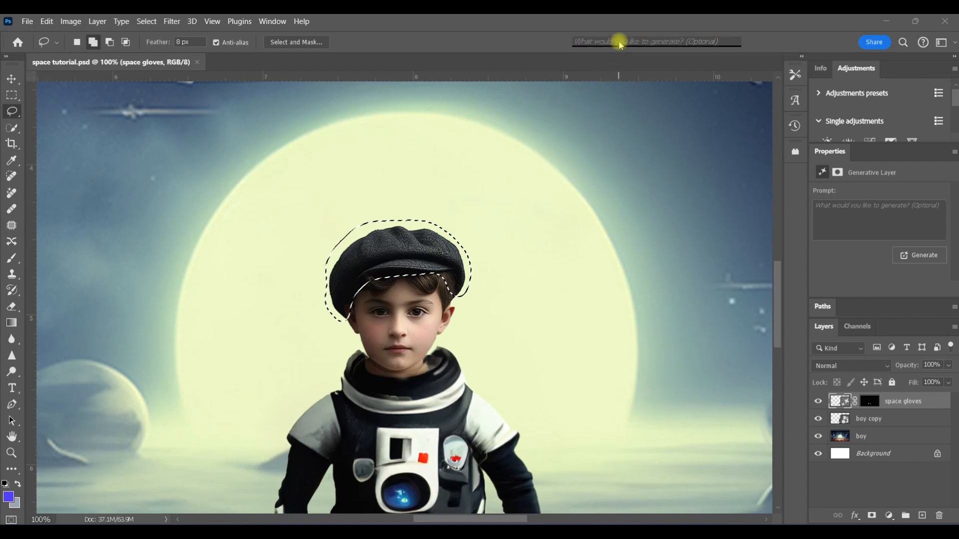
{"action": "type", "text": "hair"}
{"action": "key", "text": "Return"}
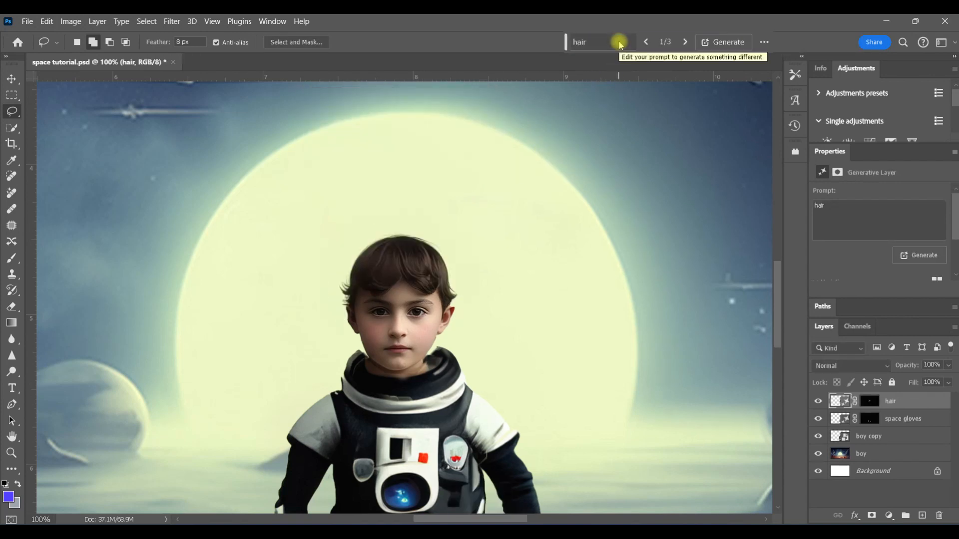
{"action": "left_click", "coordinate": [684, 42]}
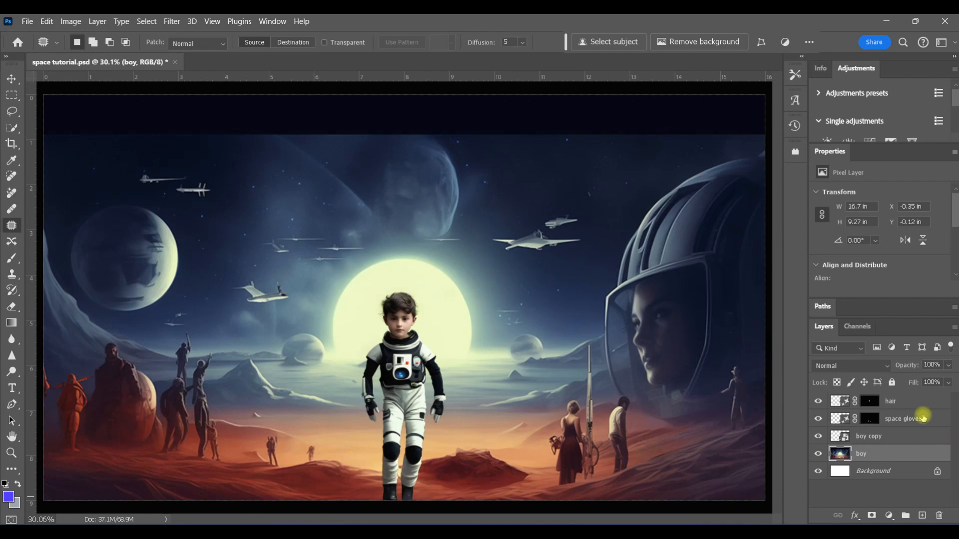
Select the hair layer's mask and show it as a red overlay
{"action": "left_click", "coordinate": [871, 401]}
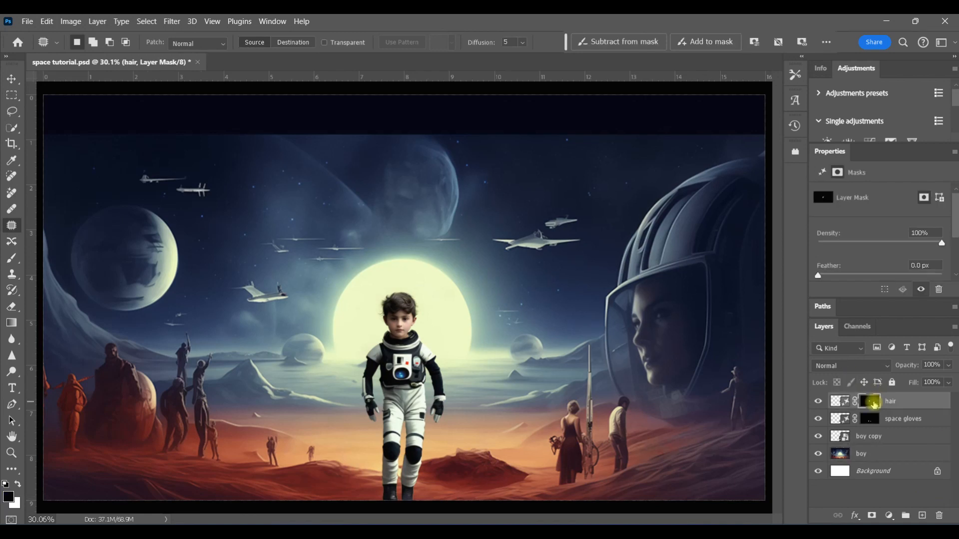
{"action": "key", "text": "backslash"}
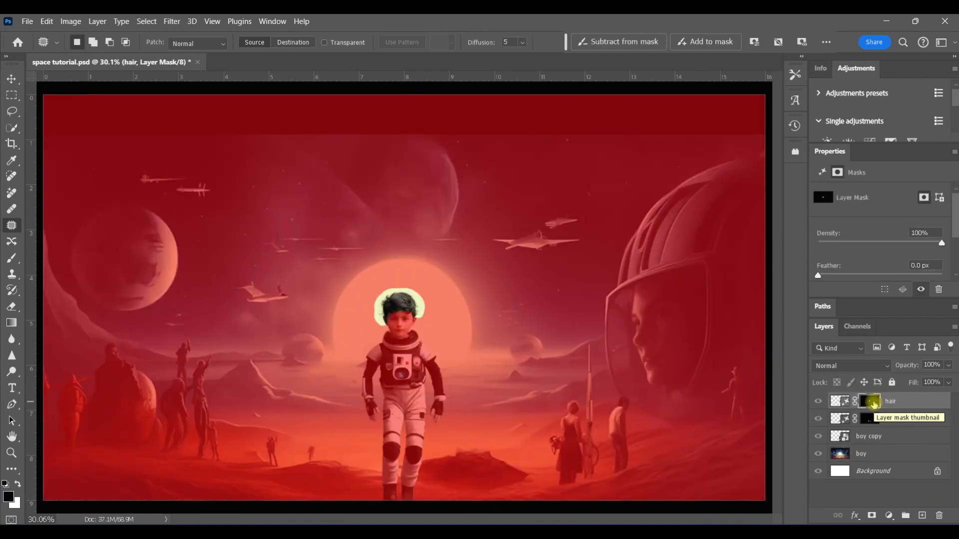
Turn off the mask overlays and stamp all visible layers into a new merged layer at the top of the stack
{"action": "key", "text": "backslash"}
{"action": "left_click", "coordinate": [870, 421]}
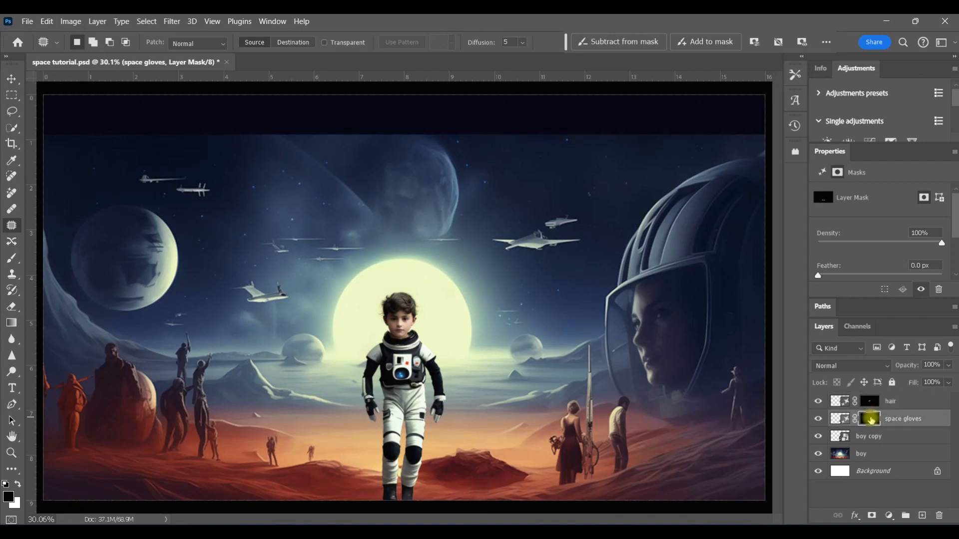
{"action": "key", "text": "backslash"}
{"action": "key", "text": "backslash"}
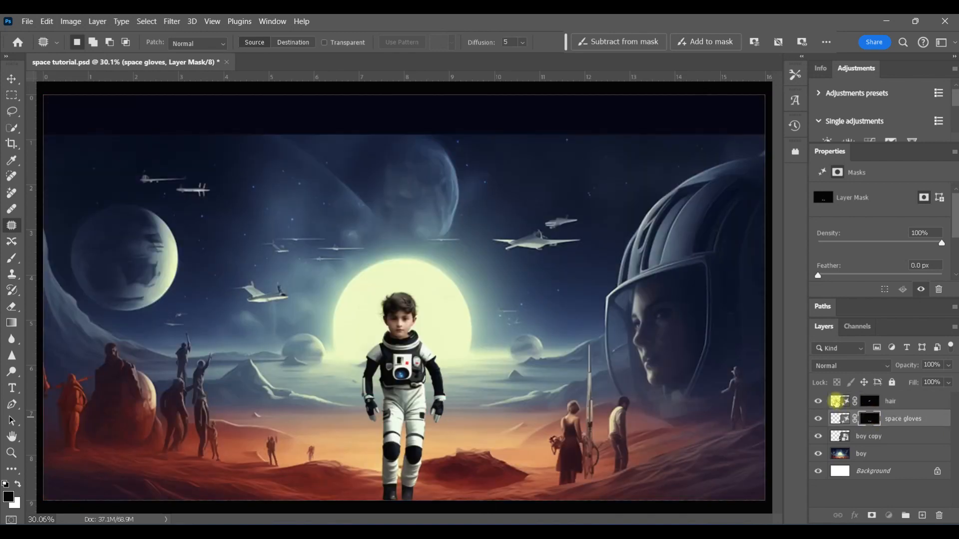
{"action": "left_click", "coordinate": [835, 401]}
{"action": "key", "text": "ctrl+alt+shift+e"}
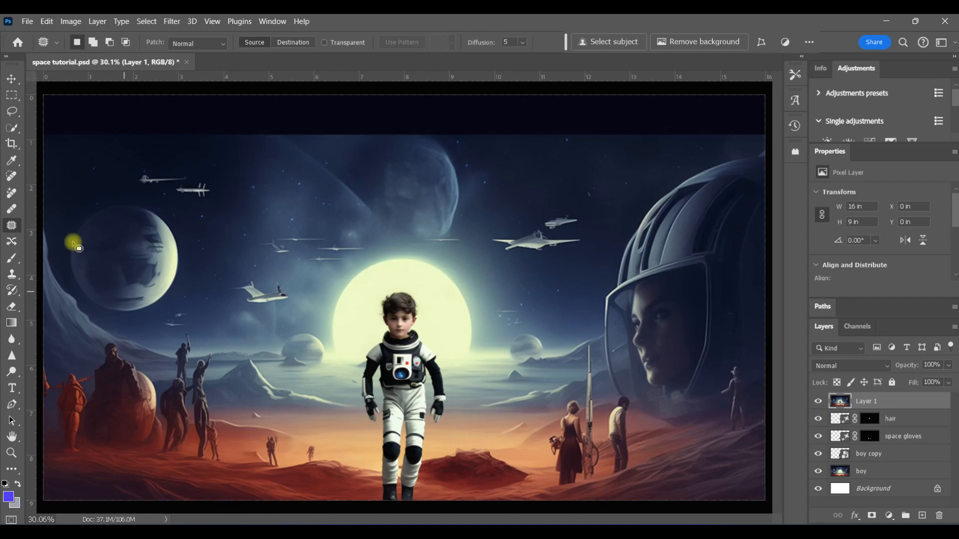
Select the boy on the stamped layer with Select Subject and copy him onto his own layer
{"action": "left_click", "coordinate": [11, 128]}
{"action": "left_click", "coordinate": [392, 42]}
{"action": "left_click", "coordinate": [434, 68]}
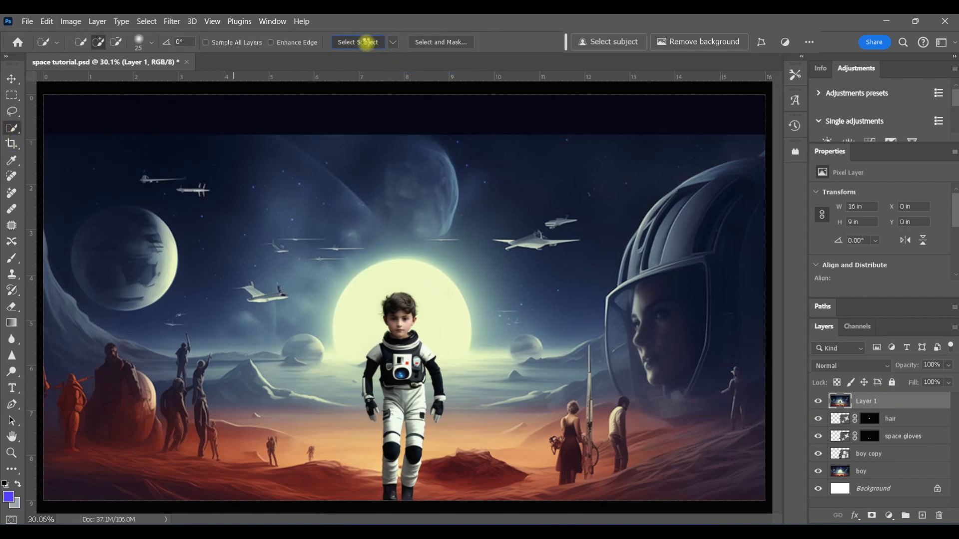
{"action": "left_click", "coordinate": [366, 42]}
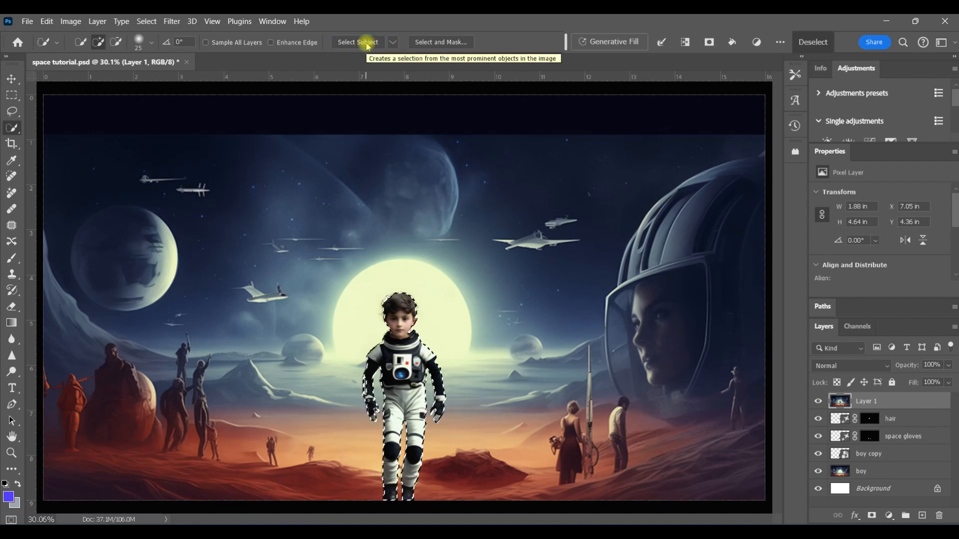
{"action": "key", "text": "ctrl+j"}
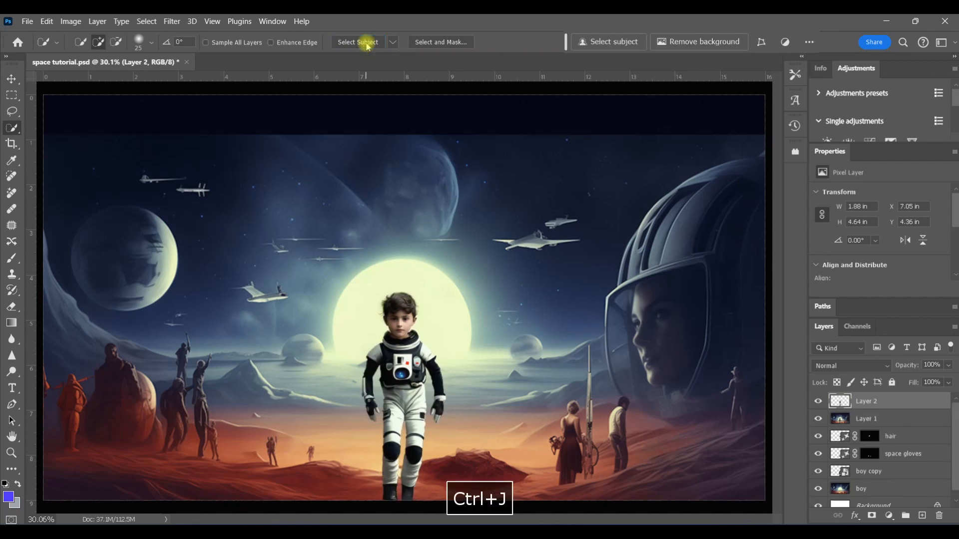
Delete the stamped full-image layer and another unused layer beneath the boy cut-out
{"action": "key", "text": "j"}
{"action": "left_click", "coordinate": [842, 418]}
{"action": "left_click_drag", "start_coordinate": [844, 419], "coordinate": [938, 515]}
{"action": "left_click_drag", "start_coordinate": [845, 454], "coordinate": [939, 516]}
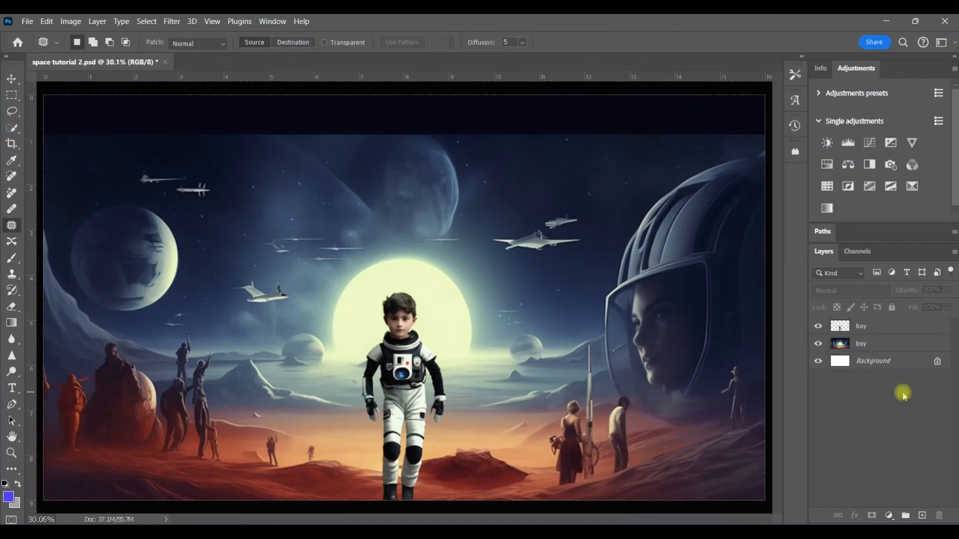
Add a Color Balance adjustment clipped to the boy layer with Midtones Magenta–Green +10 and Yellow–Blue −37
{"action": "left_click", "coordinate": [862, 331]}
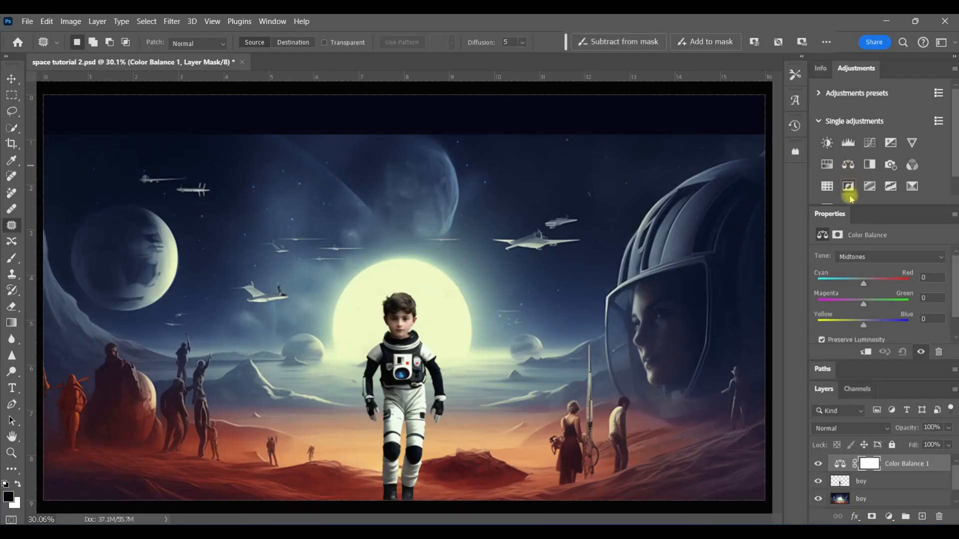
{"action": "left_click", "coordinate": [865, 351]}
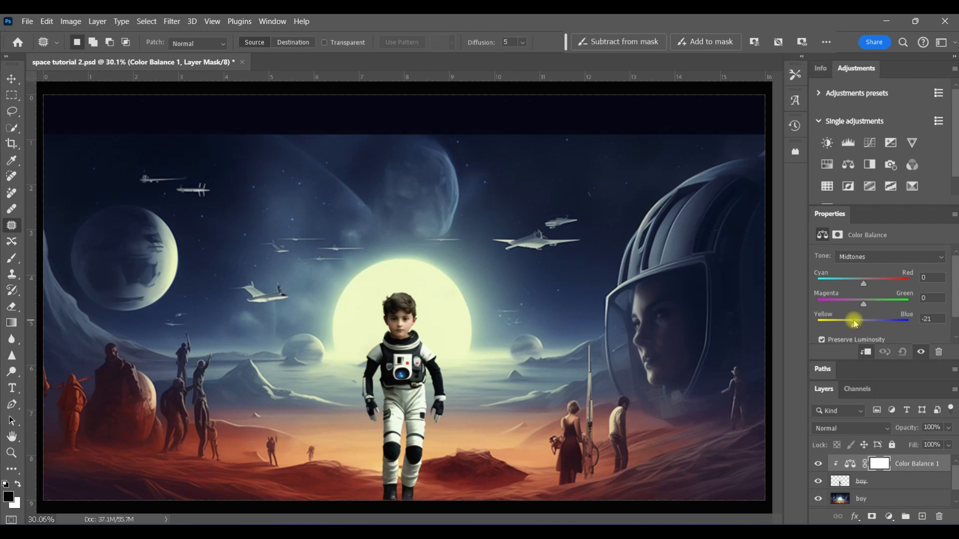
{"action": "left_click_drag", "start_coordinate": [845, 320], "coordinate": [847, 321]}
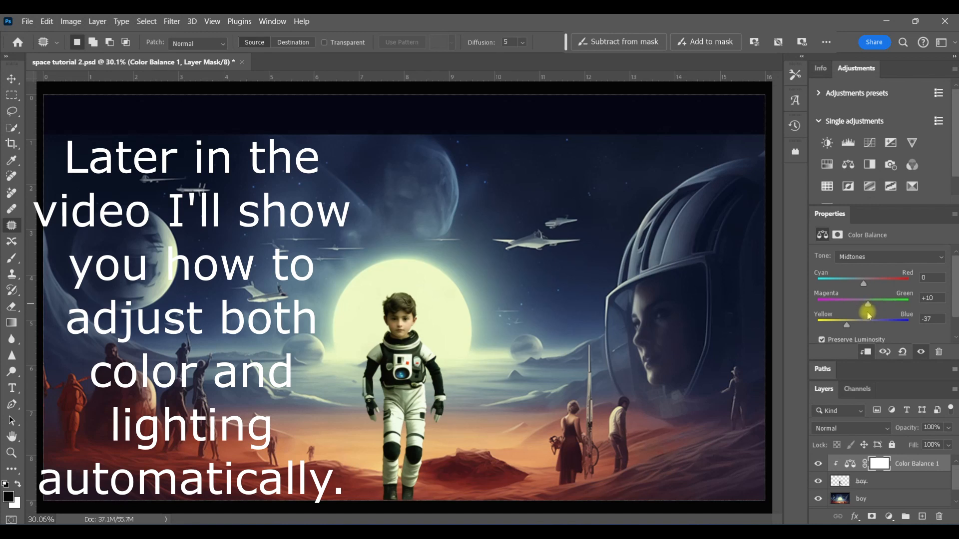
Sample the sun's glow colour from the background with the Eyedropper and inspect it in the Color Picker
{"action": "left_click", "coordinate": [843, 494]}
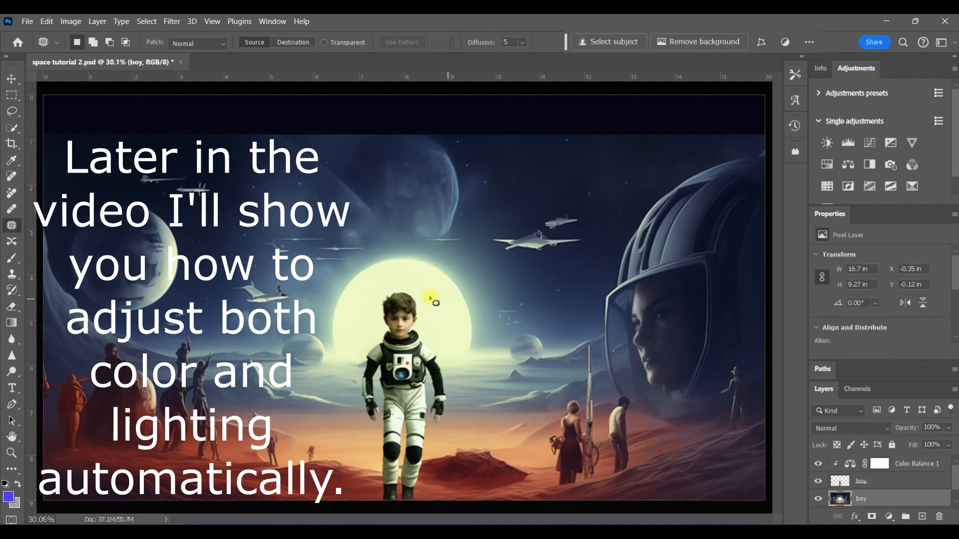
{"action": "left_click", "coordinate": [11, 160]}
{"action": "left_click", "coordinate": [452, 314]}
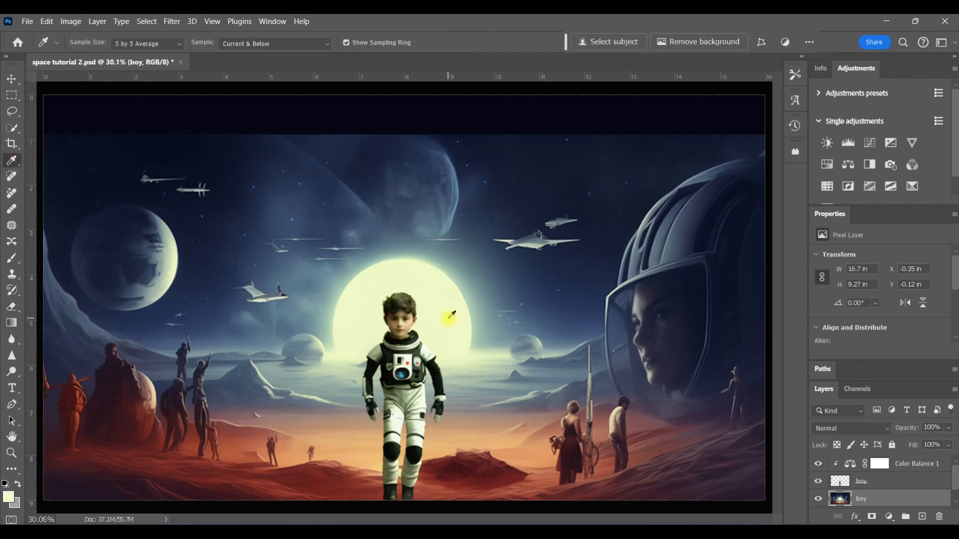
{"action": "left_click", "coordinate": [9, 499]}
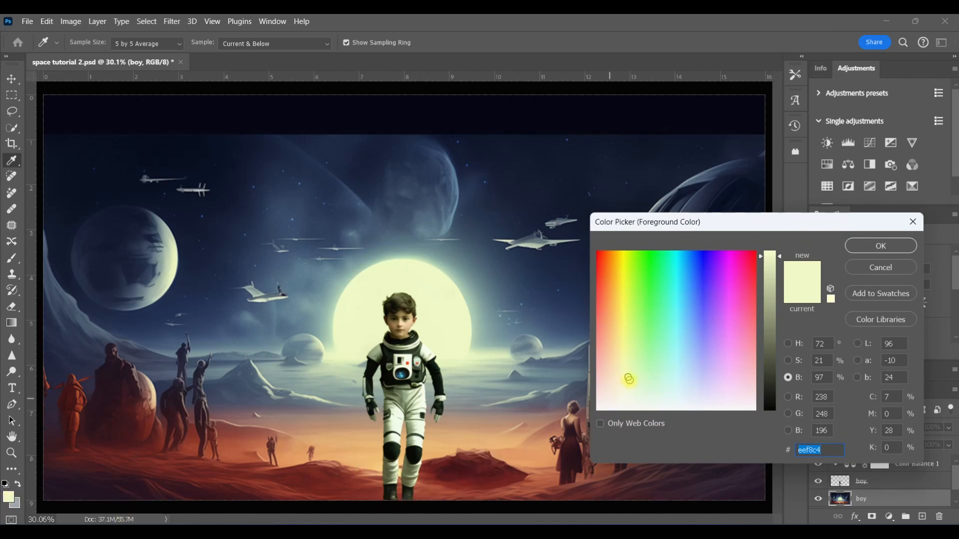
{"action": "left_click", "coordinate": [881, 267]}
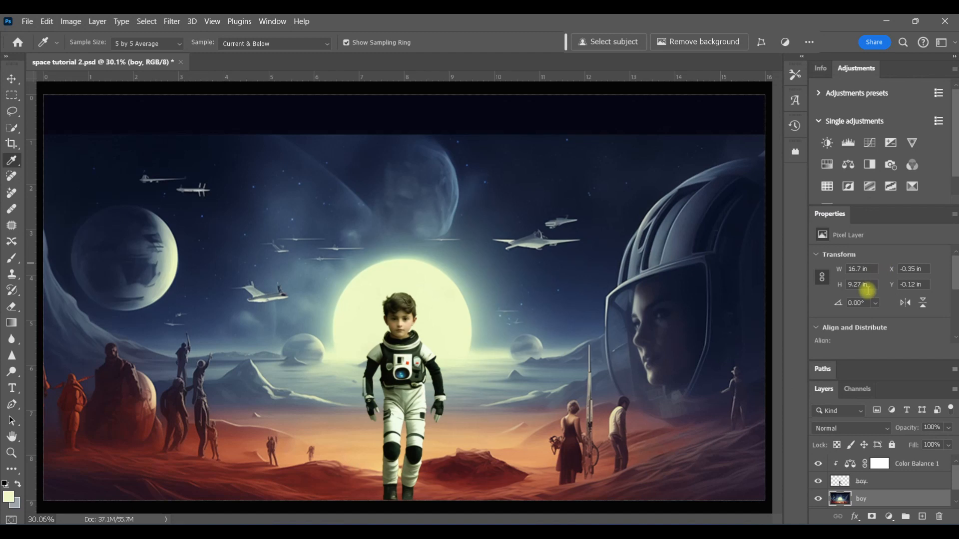
Invert the Color Balance mask to black and paint it back in white with a 150 px brush at 68% flow over the boy's body
{"action": "left_click", "coordinate": [877, 464]}
{"action": "key", "text": "ctrl+i"}
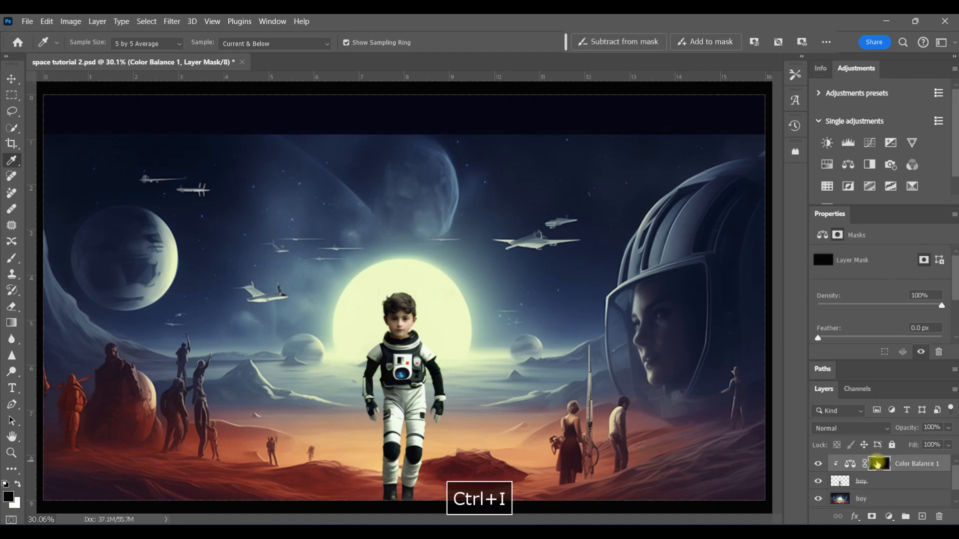
{"action": "left_click", "coordinate": [11, 259]}
{"action": "left_click", "coordinate": [373, 42]}
{"action": "left_click_drag", "start_coordinate": [384, 55], "coordinate": [369, 56]}
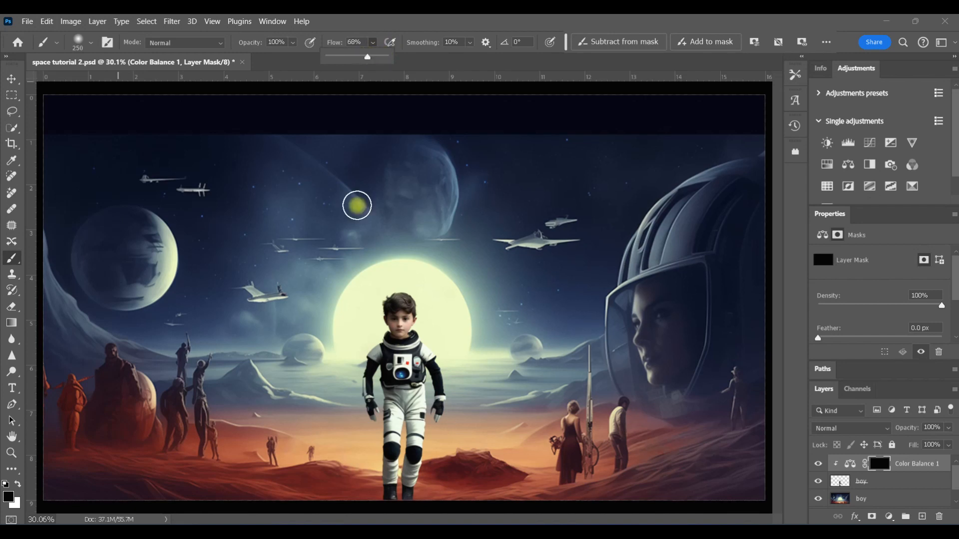
{"action": "key", "text": "bracketleft"}
{"action": "key", "text": "bracketleft"}
{"action": "key", "text": "bracketleft"}
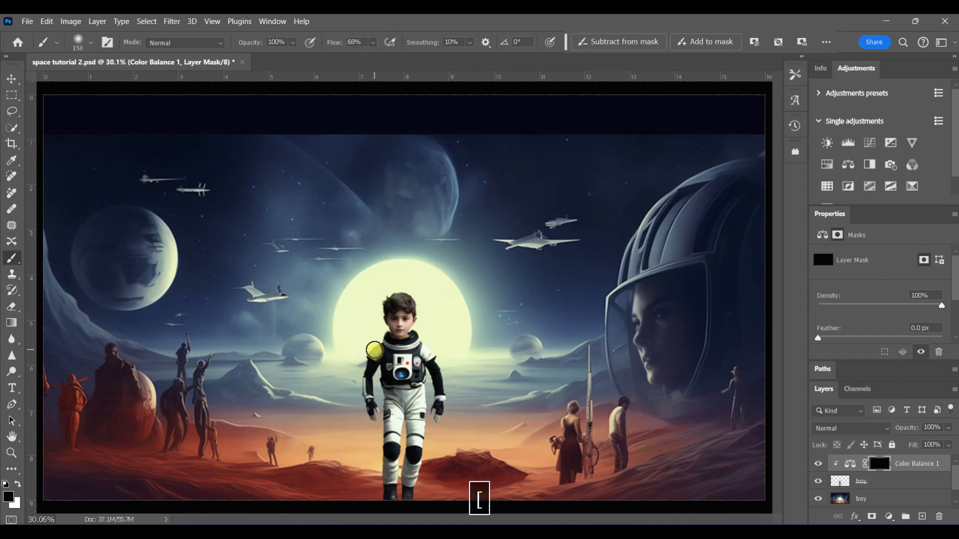
{"action": "key", "text": "x"}
{"action": "left_click_drag", "start_coordinate": [427, 347], "coordinate": [376, 351]}
{"action": "mouse_move", "coordinate": [423, 401]}
{"action": "left_mouse_down"}
{"action": "mouse_move", "coordinate": [380, 434]}
{"action": "mouse_move", "coordinate": [401, 411]}
{"action": "mouse_move", "coordinate": [396, 449]}
{"action": "mouse_move", "coordinate": [419, 415]}
{"action": "mouse_move", "coordinate": [410, 481]}
{"action": "mouse_move", "coordinate": [432, 356]}
{"action": "mouse_move", "coordinate": [435, 404]}
{"action": "left_mouse_up"}
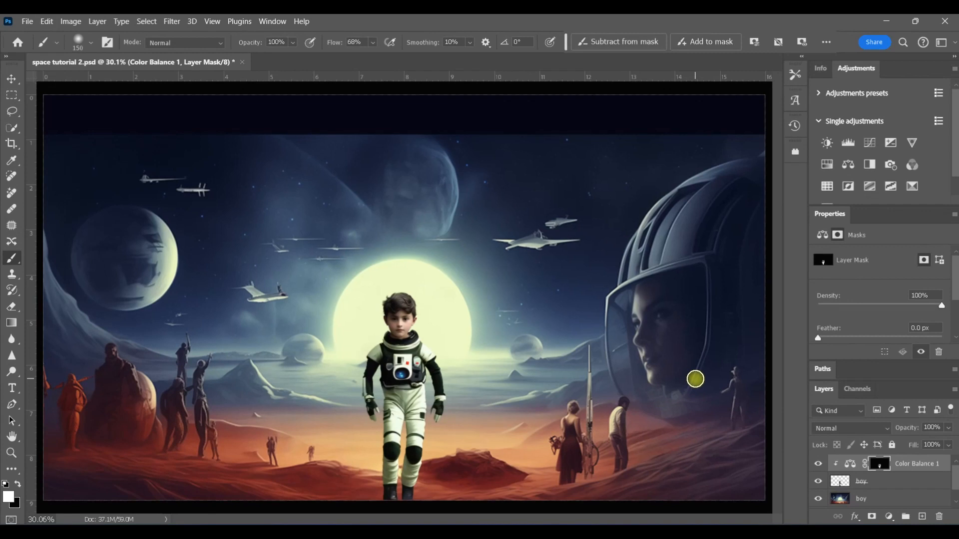
Add a second Color Balance clipped to the boy and sample the reddish ground colour with the Eyedropper for reference
{"action": "left_click", "coordinate": [870, 167]}
{"action": "left_click", "coordinate": [865, 352]}
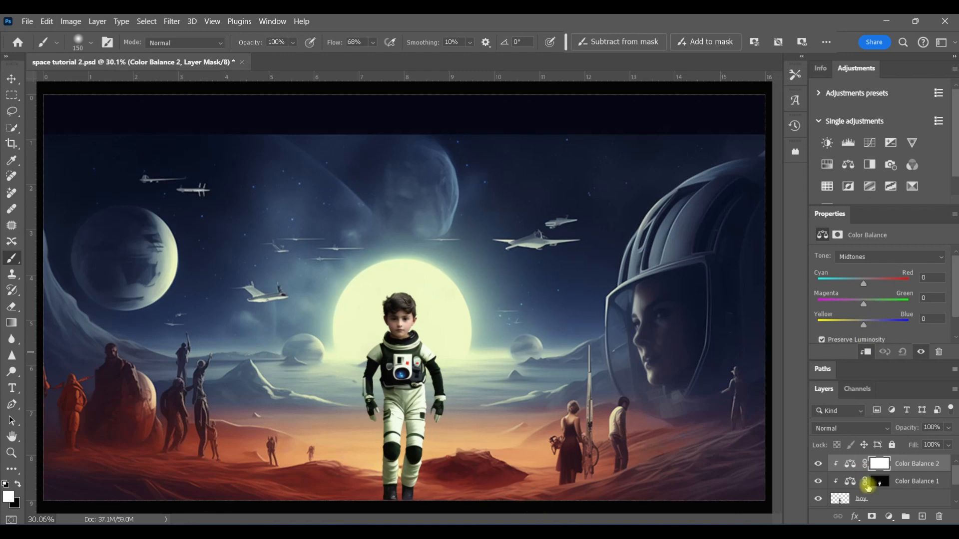
{"action": "scroll", "coordinate": [943, 477], "scroll_direction": "down", "scroll_amount": 2}
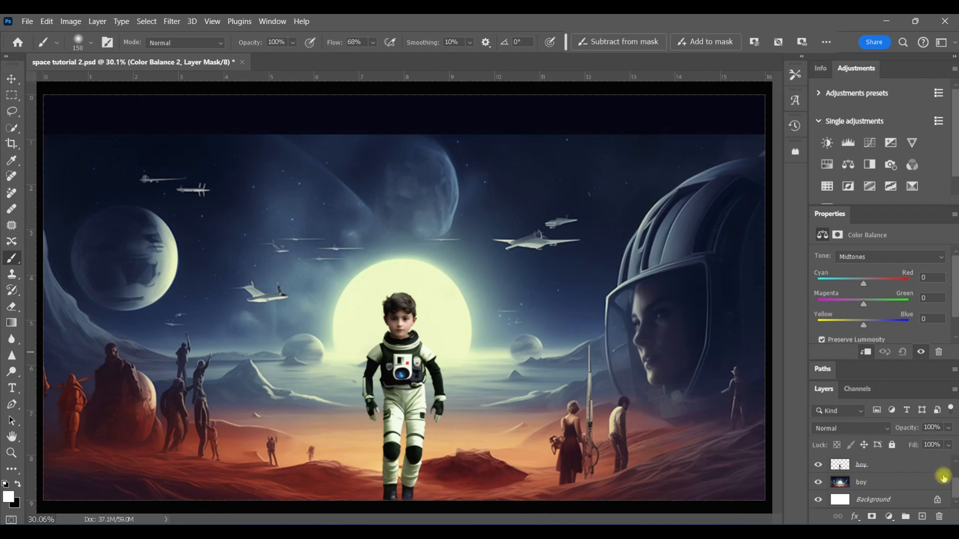
{"action": "left_click", "coordinate": [849, 482]}
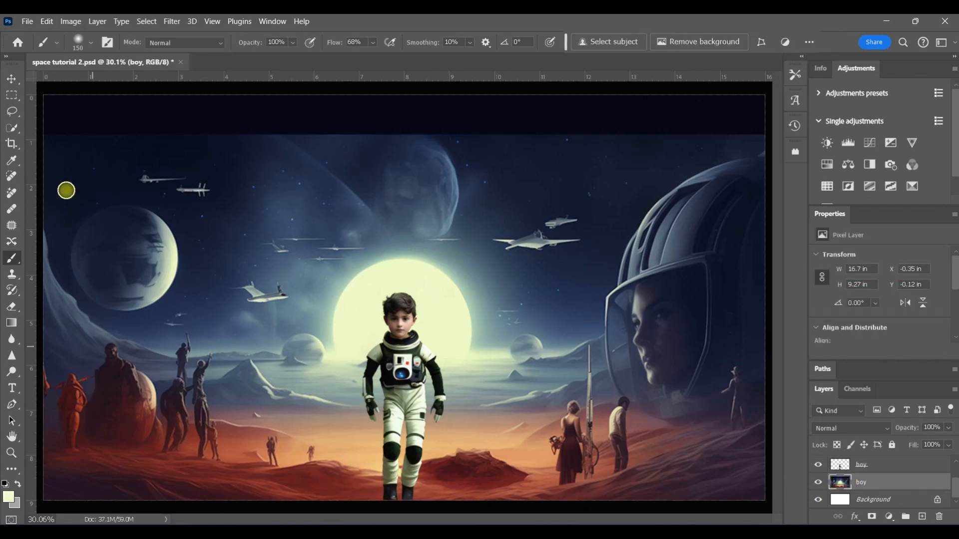
{"action": "left_click", "coordinate": [11, 160]}
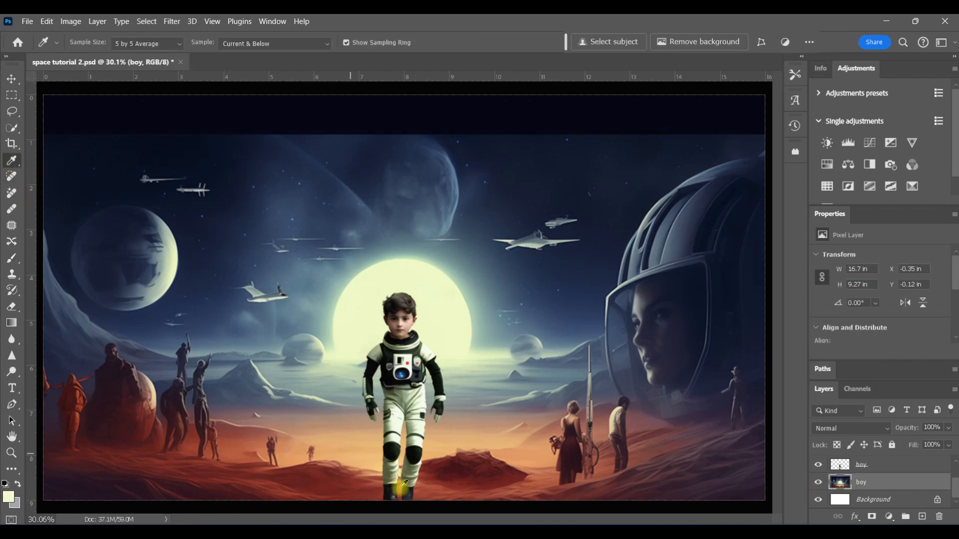
{"action": "left_click", "coordinate": [446, 493]}
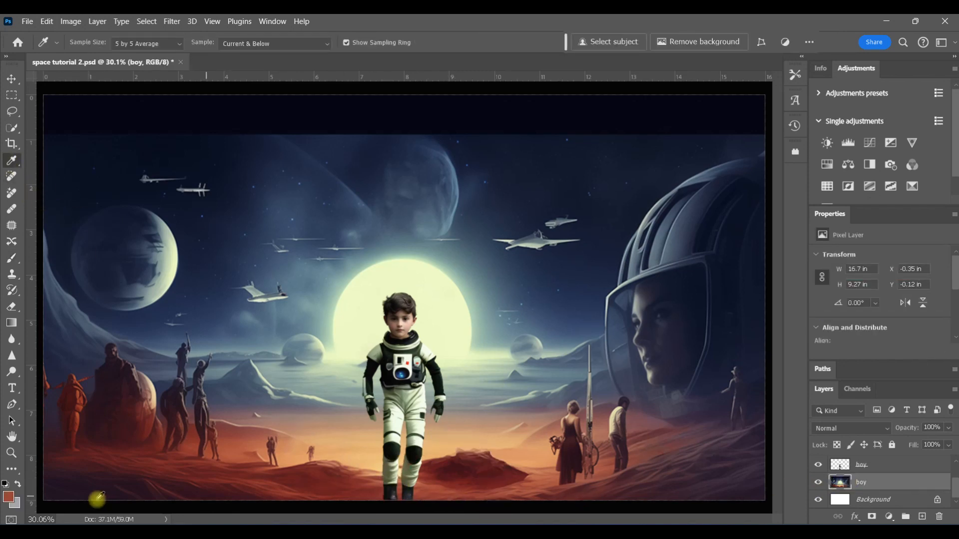
{"action": "left_click", "coordinate": [7, 496]}
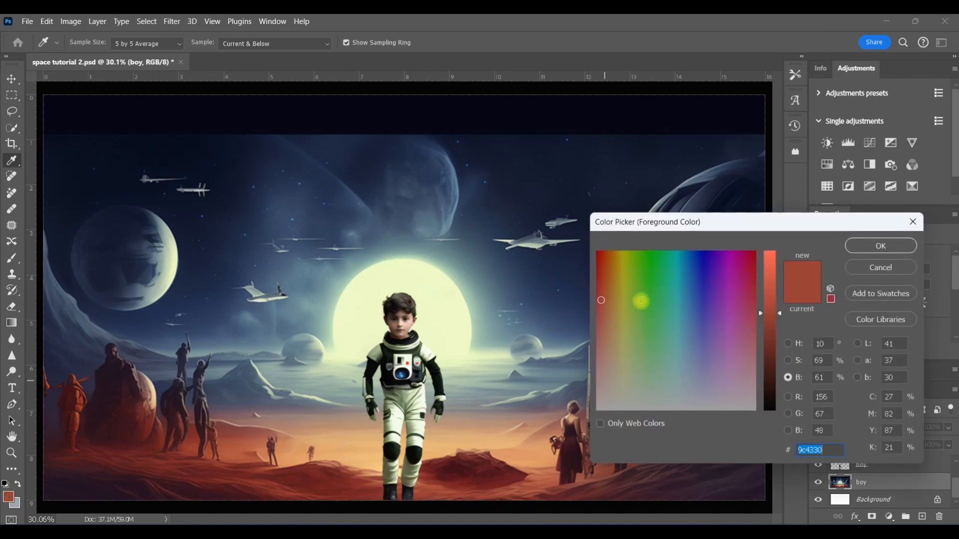
{"action": "left_click", "coordinate": [869, 264]}
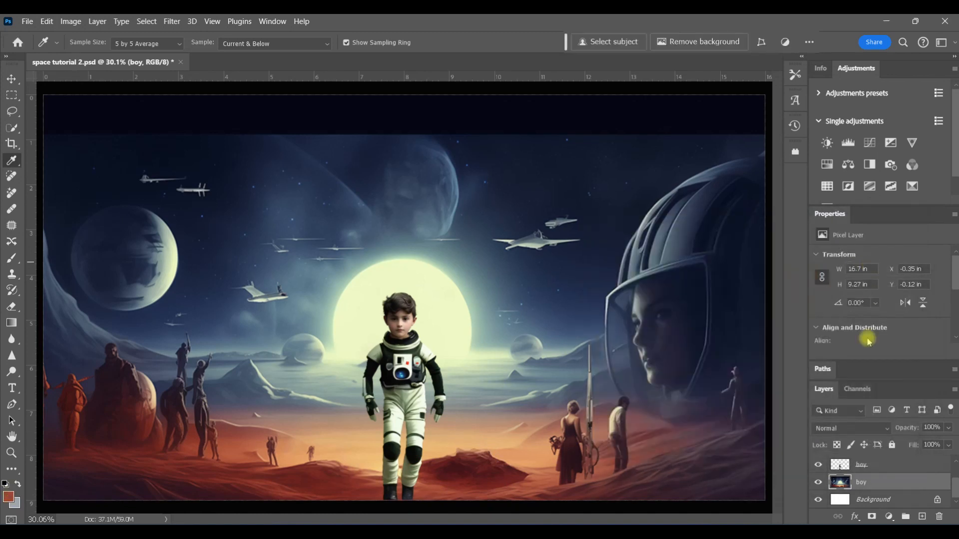
Set the second Color Balance's Cyan–Red to +67 and invert its mask to black
{"action": "left_click_drag", "start_coordinate": [953, 487], "coordinate": [954, 471]}
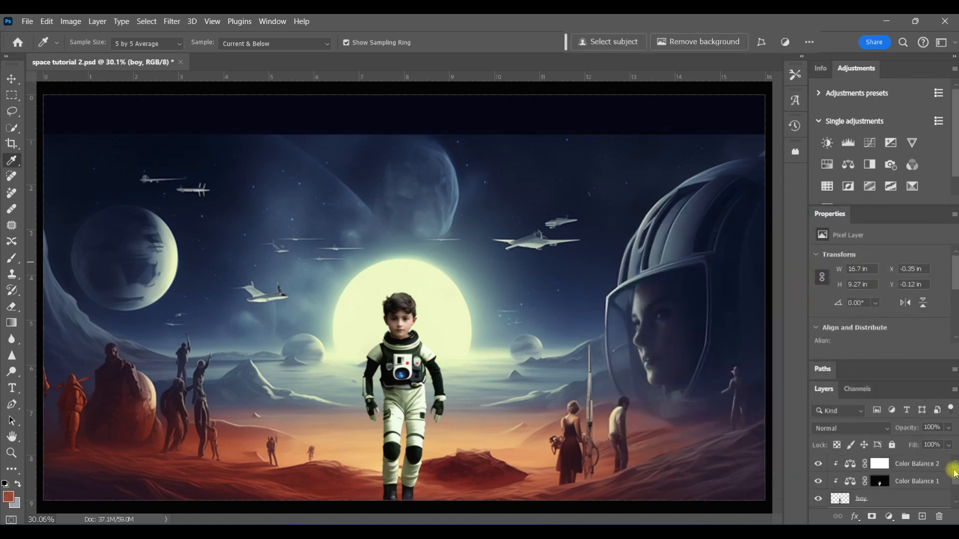
{"action": "left_click", "coordinate": [847, 465]}
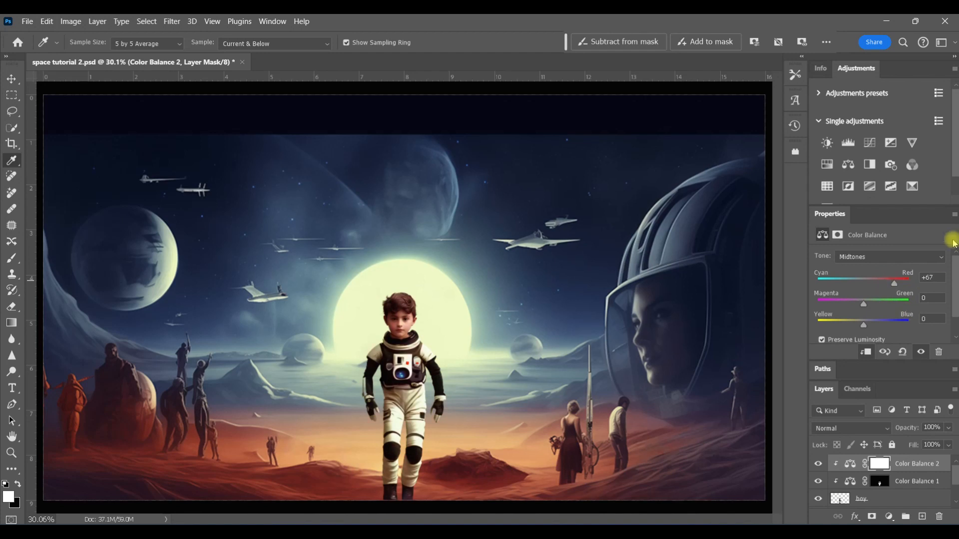
{"action": "left_click", "coordinate": [879, 465]}
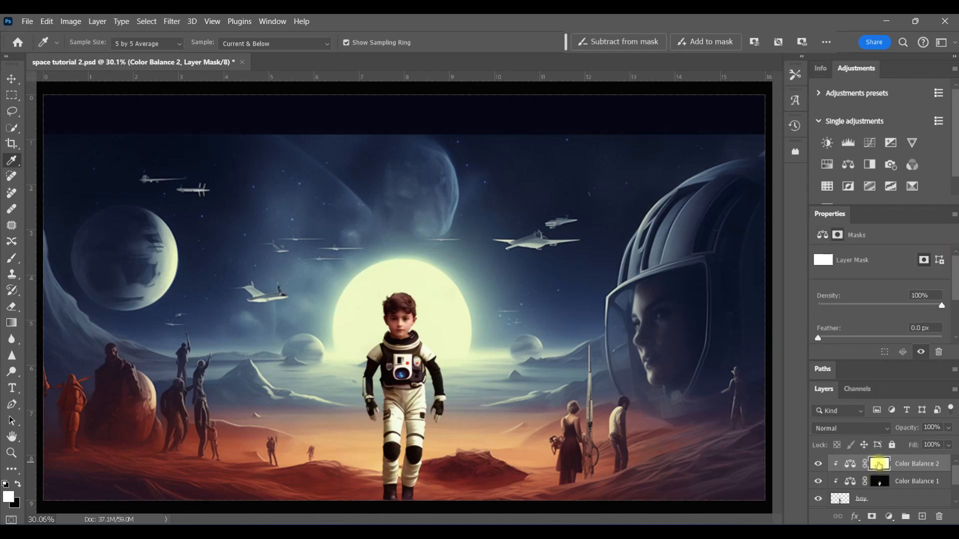
{"action": "key", "text": "ctrl+i"}
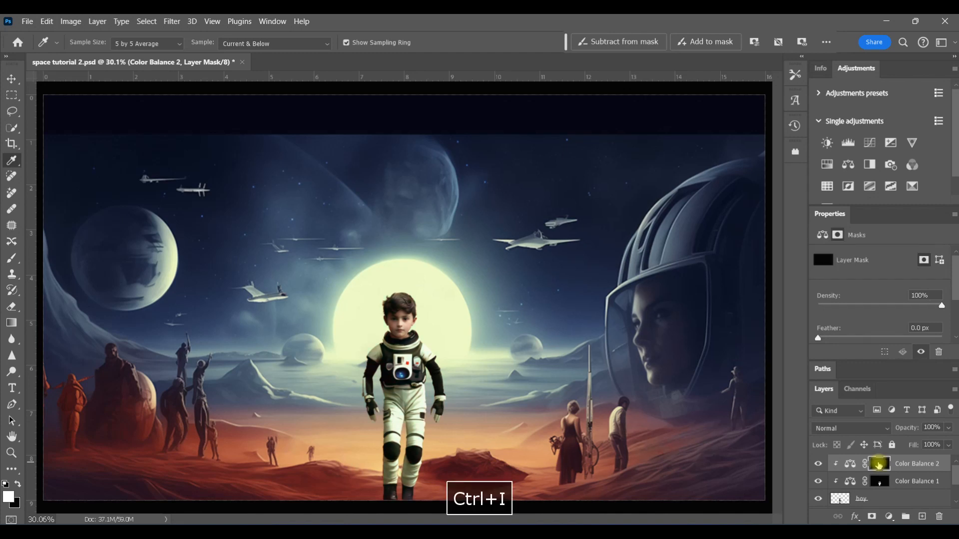
Paint white into the second Color Balance mask around the boy's legs and feet, with brush opacity at 61%
{"action": "left_click", "coordinate": [12, 258]}
{"action": "mouse_move", "coordinate": [371, 490]}
{"action": "left_mouse_down"}
{"action": "mouse_move", "coordinate": [428, 477]}
{"action": "mouse_move", "coordinate": [426, 508]}
{"action": "left_mouse_up"}
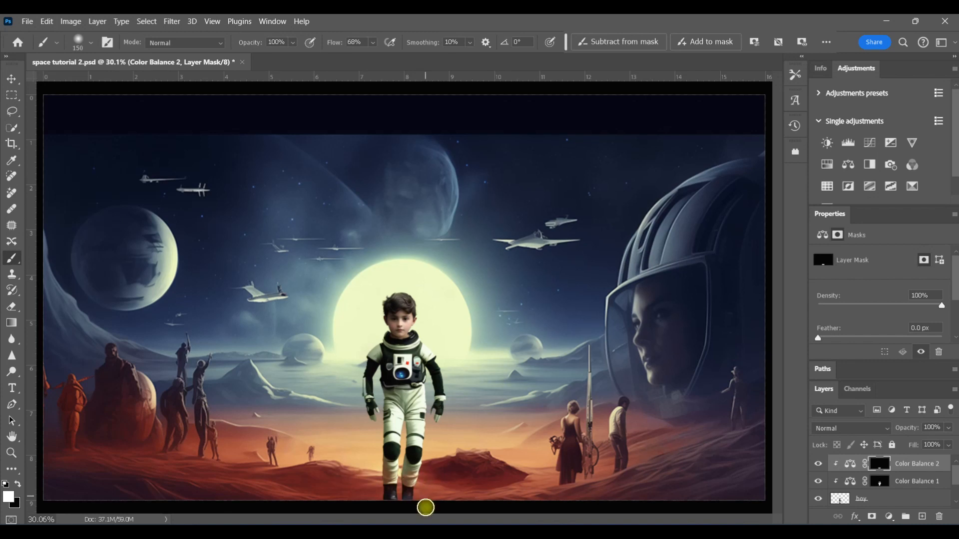
{"action": "key", "text": "4"}
{"action": "key", "text": "6"}
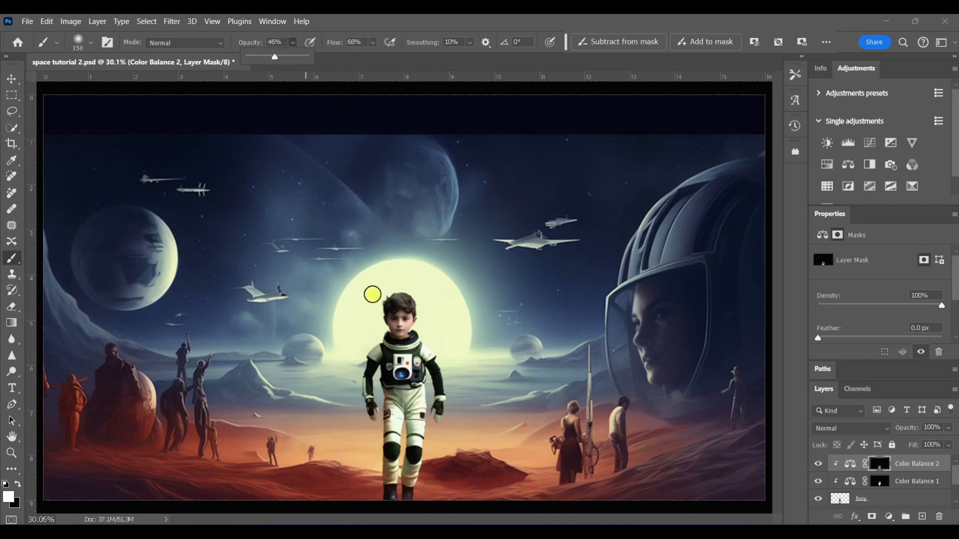
{"action": "key", "text": "6"}
{"action": "key", "text": "1"}
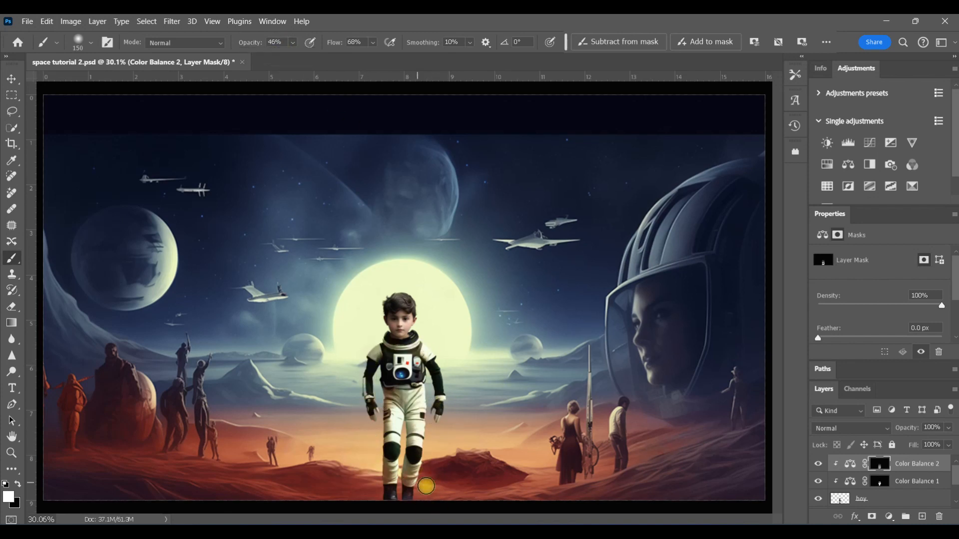
Rename the first Color Balance layer "yellow green" and the second one "red"
{"action": "left_click", "coordinate": [920, 482]}
{"action": "type", "text": "yellow green"}
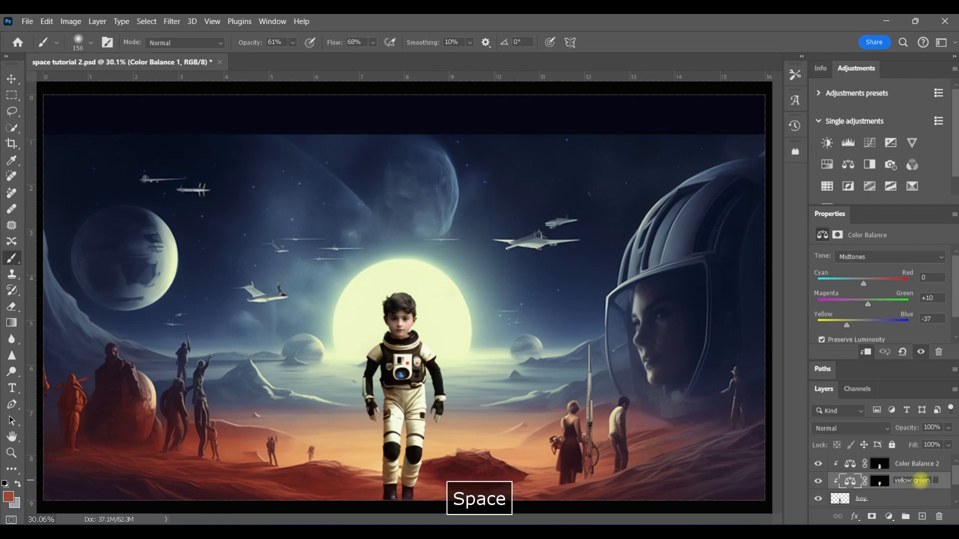
{"action": "key", "text": "Return"}
{"action": "double_click", "coordinate": [923, 463]}
{"action": "type", "text": "red"}
{"action": "key", "text": "Return"}
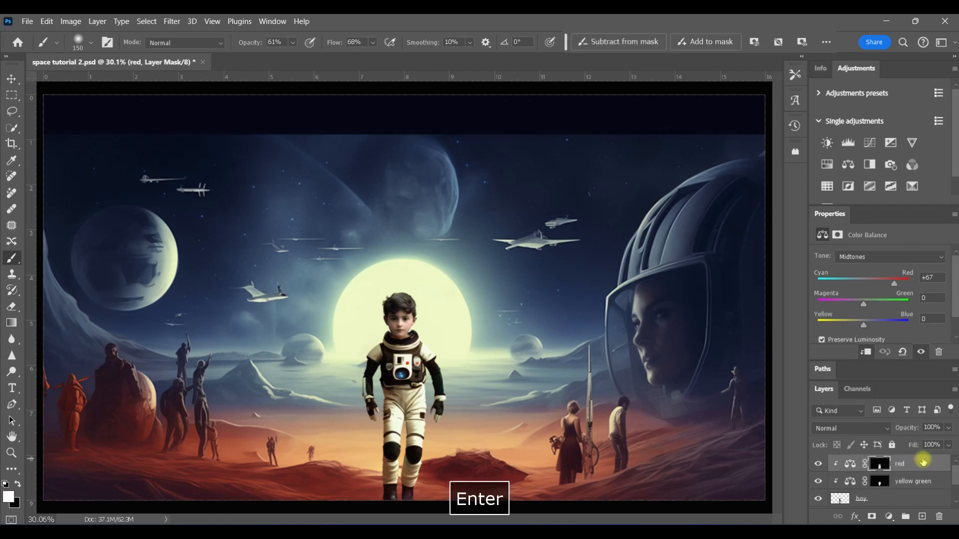
Sample the scene's dark shadow colours in the foreground colour picker for reference, then cancel it
{"action": "scroll", "coordinate": [901, 489], "scroll_direction": "down", "scroll_amount": 2}
{"action": "left_click", "coordinate": [846, 484]}
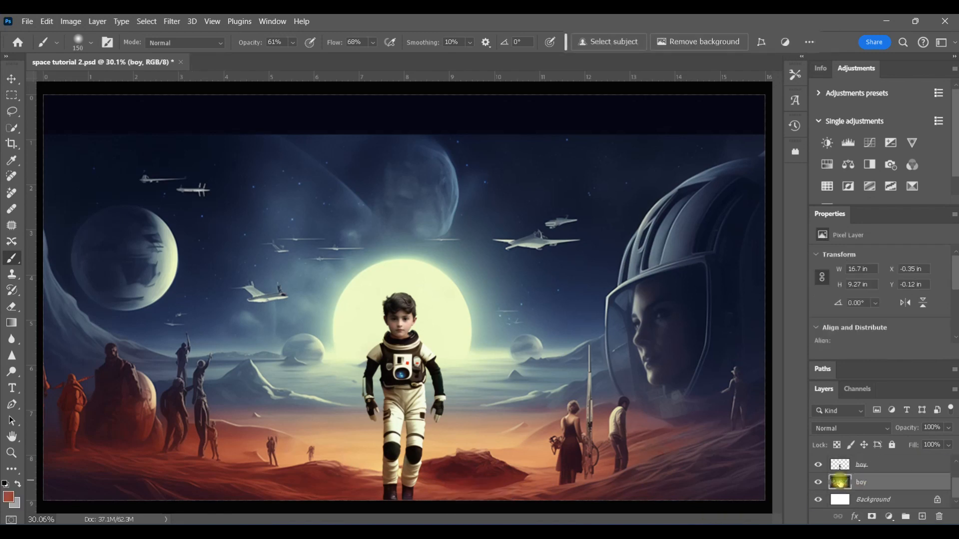
{"action": "key", "text": "i"}
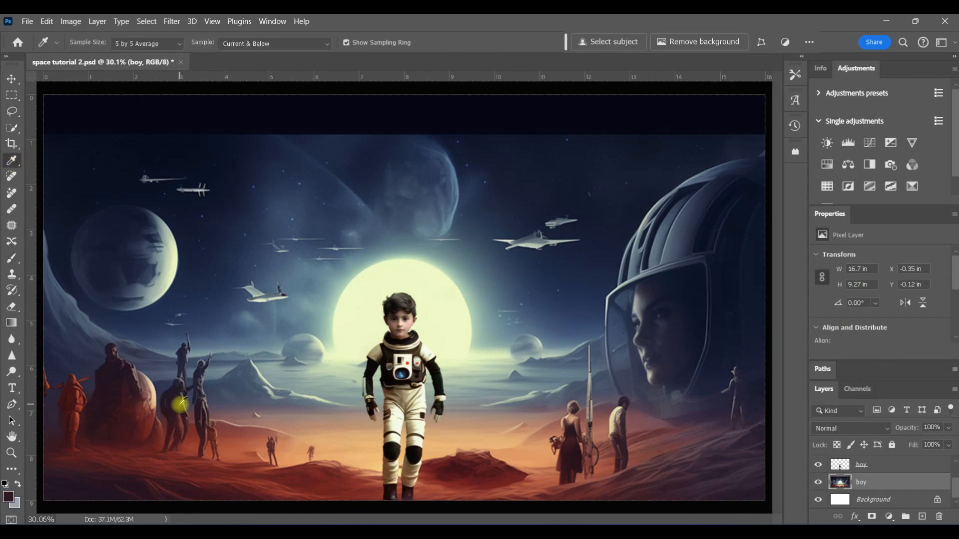
{"action": "left_click", "coordinate": [9, 496]}
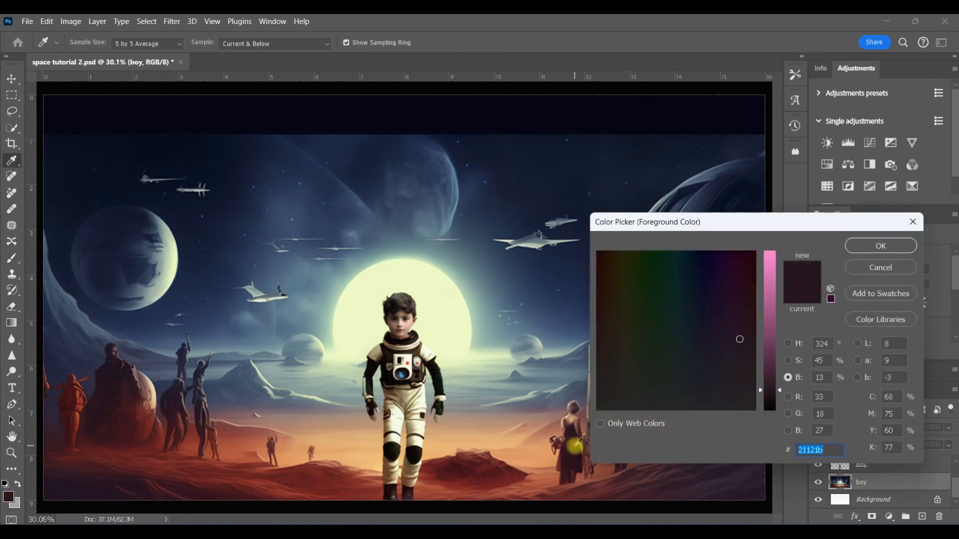
{"action": "left_click", "coordinate": [111, 382]}
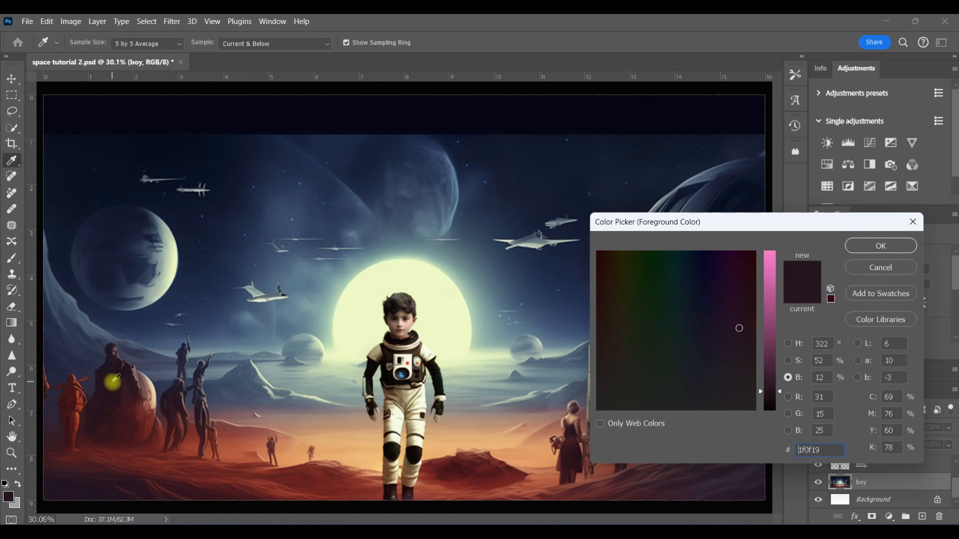
{"action": "left_click", "coordinate": [160, 398]}
{"action": "left_click", "coordinate": [581, 447]}
{"action": "left_click_drag", "start_coordinate": [768, 382], "coordinate": [781, 286]}
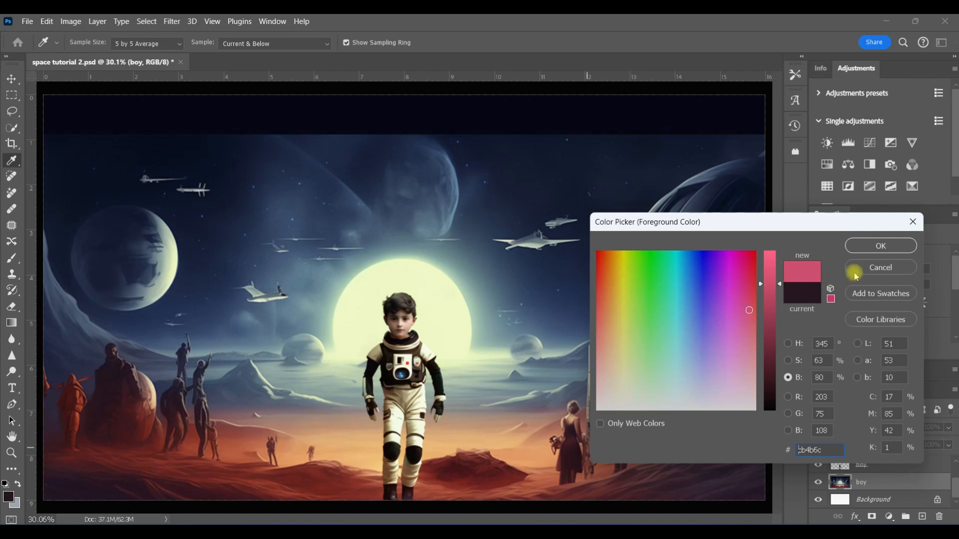
{"action": "left_click", "coordinate": [880, 268]}
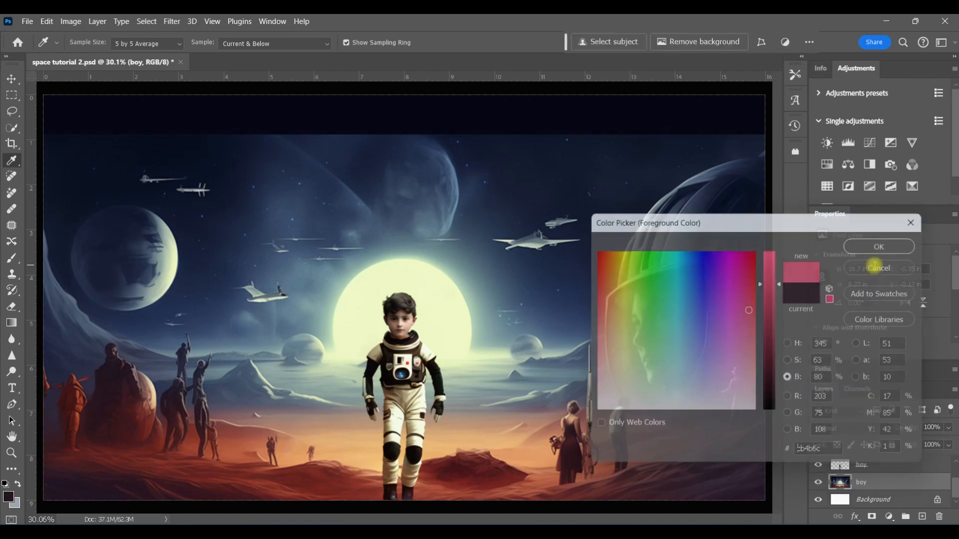
Add a third Color Balance clipped to the boy, with Shadows tone, Cyan–Red +59 and Yellow–Blue +23
{"action": "left_click_drag", "start_coordinate": [902, 204], "coordinate": [885, 218]}
{"action": "left_click", "coordinate": [849, 164]}
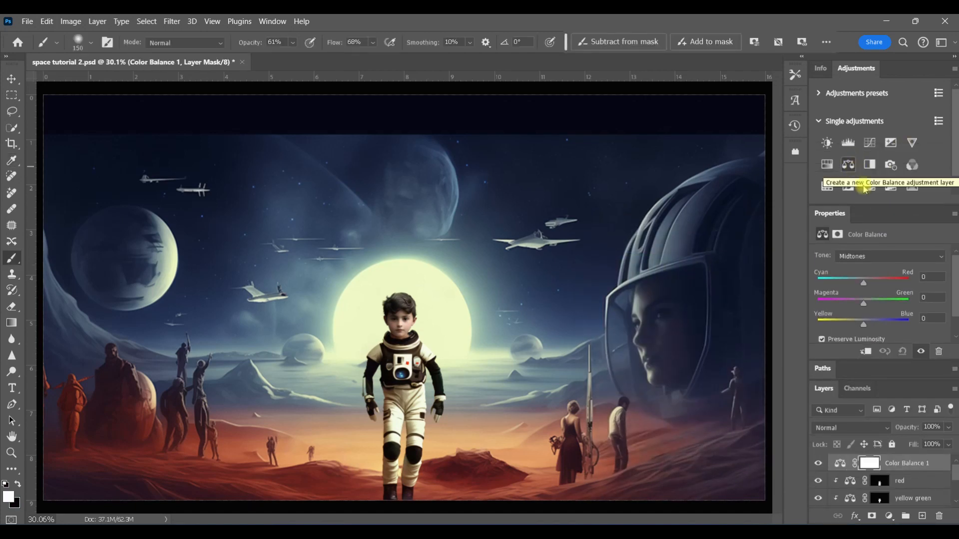
{"action": "left_click", "coordinate": [940, 257]}
{"action": "left_click", "coordinate": [924, 266]}
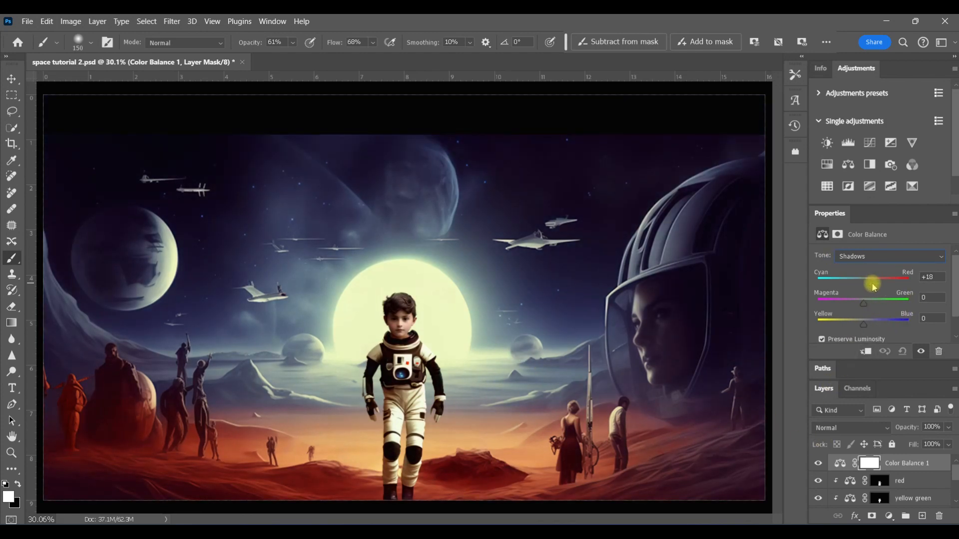
{"action": "left_click", "coordinate": [865, 351]}
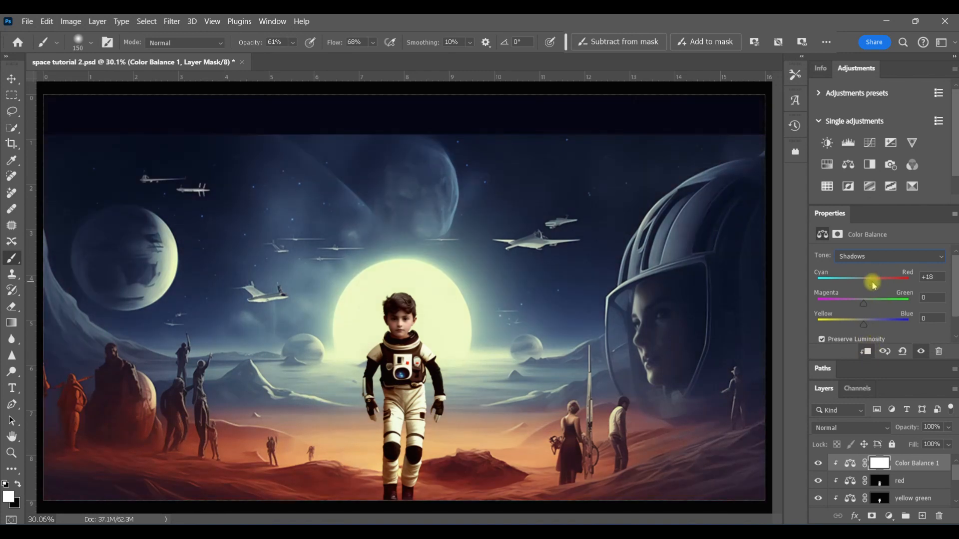
{"action": "left_click_drag", "start_coordinate": [885, 284], "coordinate": [891, 283]}
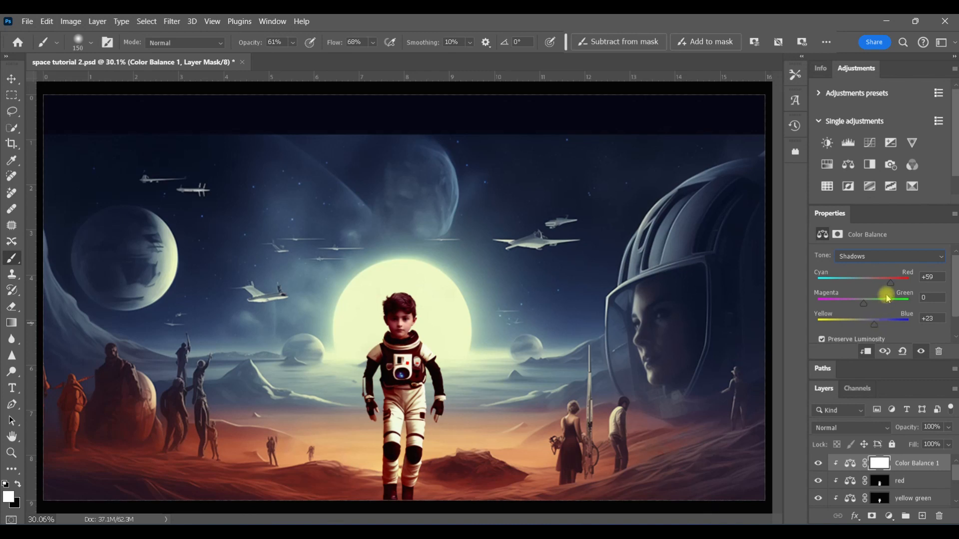
Invert the third Color Balance mask to black and paint white over the boy's body
{"action": "left_click", "coordinate": [880, 463]}
{"action": "key", "text": "ctrl+i"}
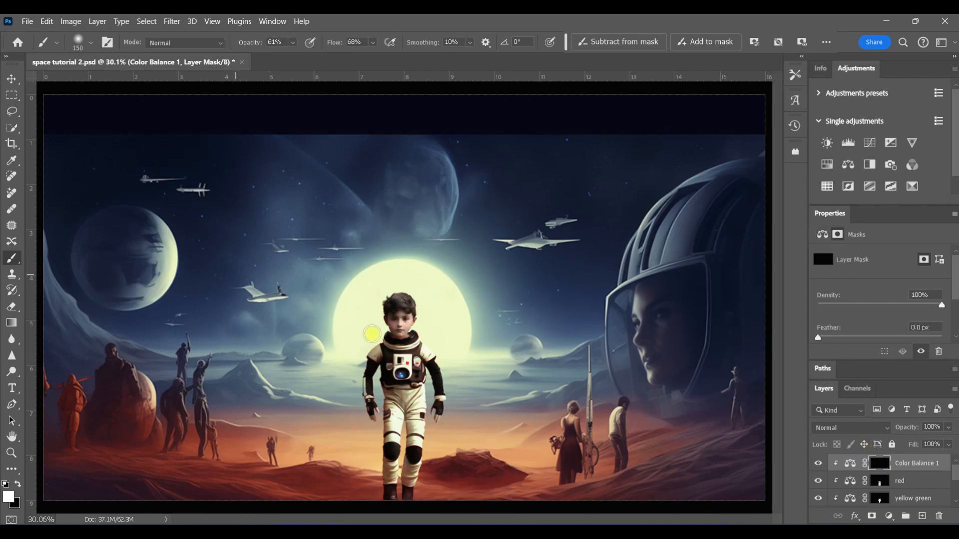
{"action": "mouse_move", "coordinate": [378, 350]}
{"action": "left_mouse_down"}
{"action": "mouse_move", "coordinate": [370, 410]}
{"action": "mouse_move", "coordinate": [403, 384]}
{"action": "mouse_move", "coordinate": [413, 496]}
{"action": "left_mouse_up"}
{"action": "mouse_move", "coordinate": [380, 356]}
{"action": "left_mouse_down"}
{"action": "mouse_move", "coordinate": [419, 344]}
{"action": "mouse_move", "coordinate": [406, 414]}
{"action": "mouse_move", "coordinate": [430, 431]}
{"action": "left_mouse_up"}
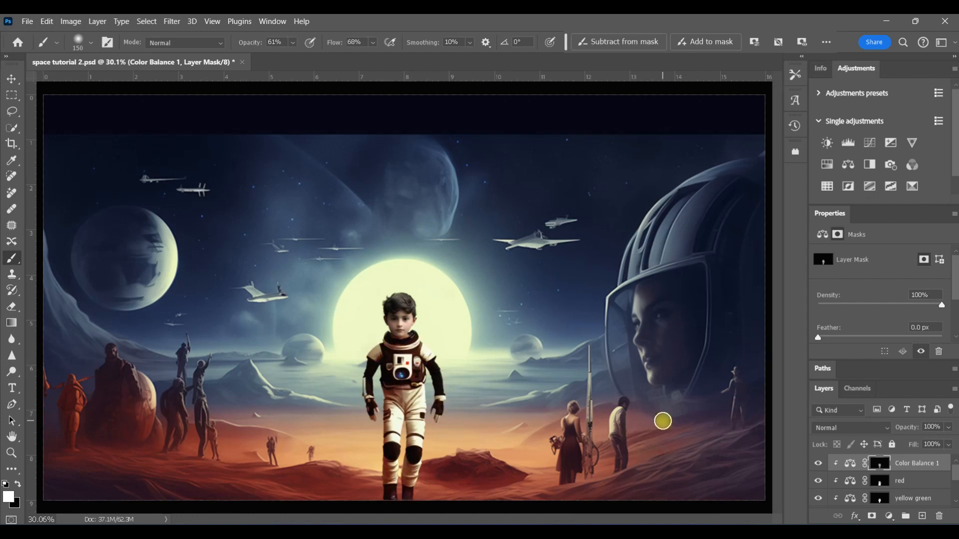
{"action": "left_click", "coordinate": [817, 464]}
{"action": "left_click", "coordinate": [817, 464]}
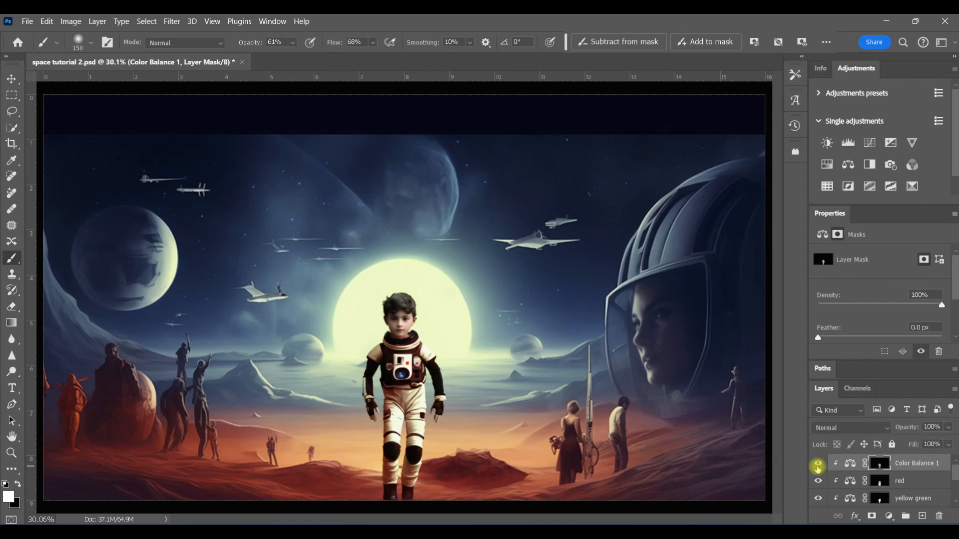
Rename the third Color Balance layer "shadow colors"
{"action": "double_click", "coordinate": [912, 307]}
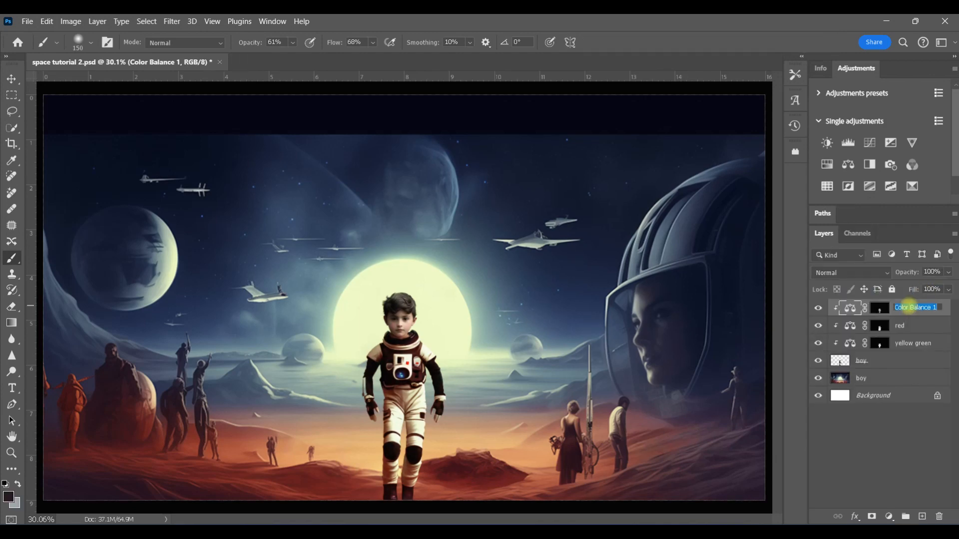
{"action": "type", "text": "shadow colors"}
{"action": "key", "text": "Return"}
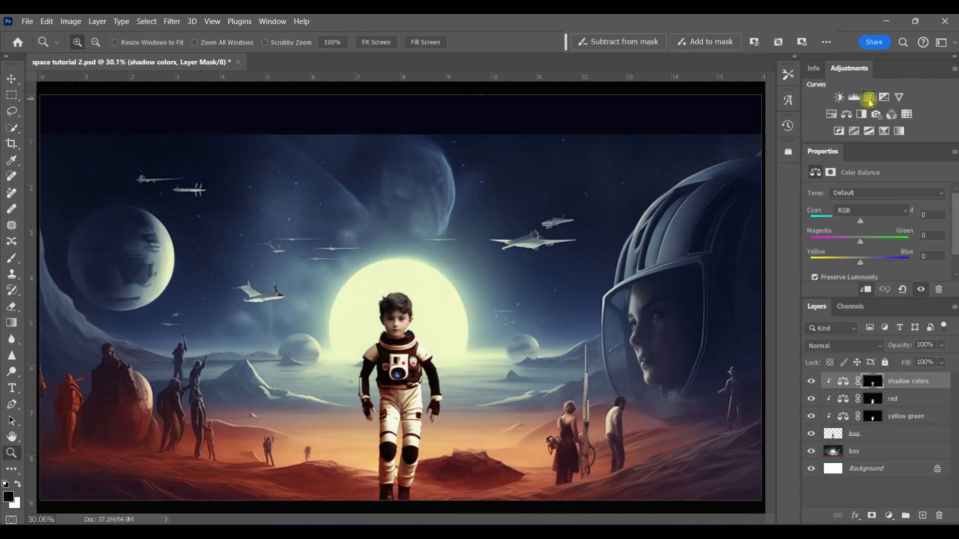
Add a Curves adjustment clipped to the boy, pulling the highlight end of the curve down to darken him
{"action": "left_click", "coordinate": [869, 97]}
{"action": "left_click_drag", "start_coordinate": [848, 299], "coordinate": [849, 367]}
{"action": "left_click", "coordinate": [816, 209]}
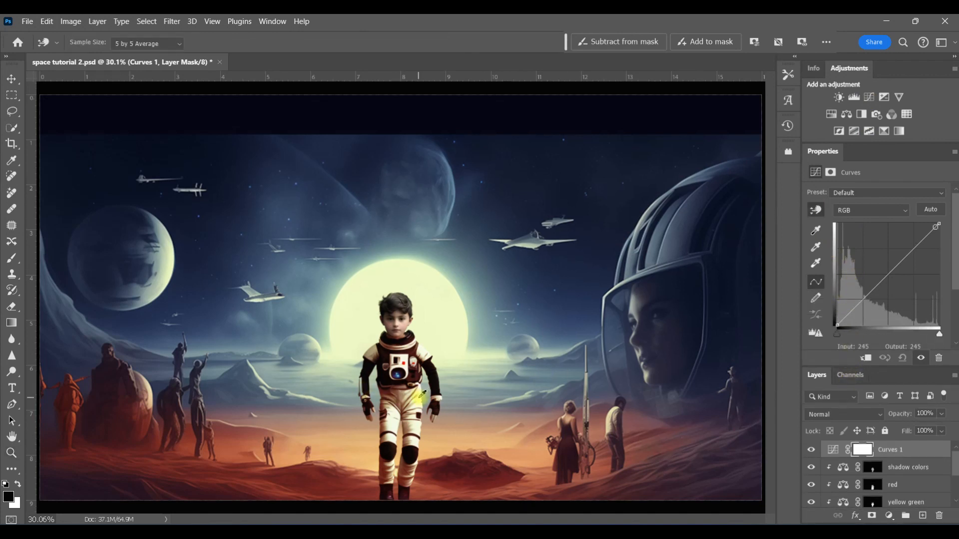
{"action": "left_click_drag", "start_coordinate": [936, 226], "coordinate": [936, 252]}
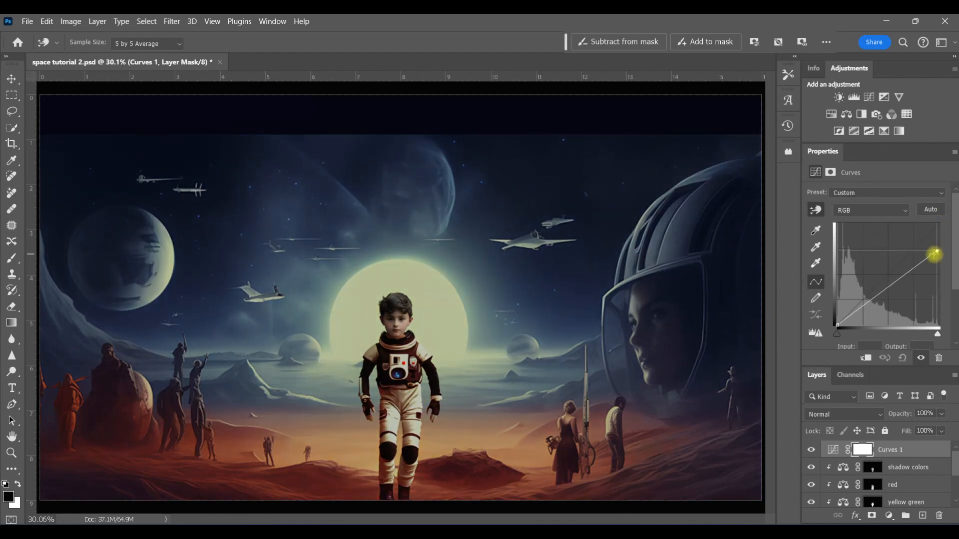
{"action": "left_click", "coordinate": [868, 358]}
{"action": "left_click_drag", "start_coordinate": [935, 255], "coordinate": [939, 244]}
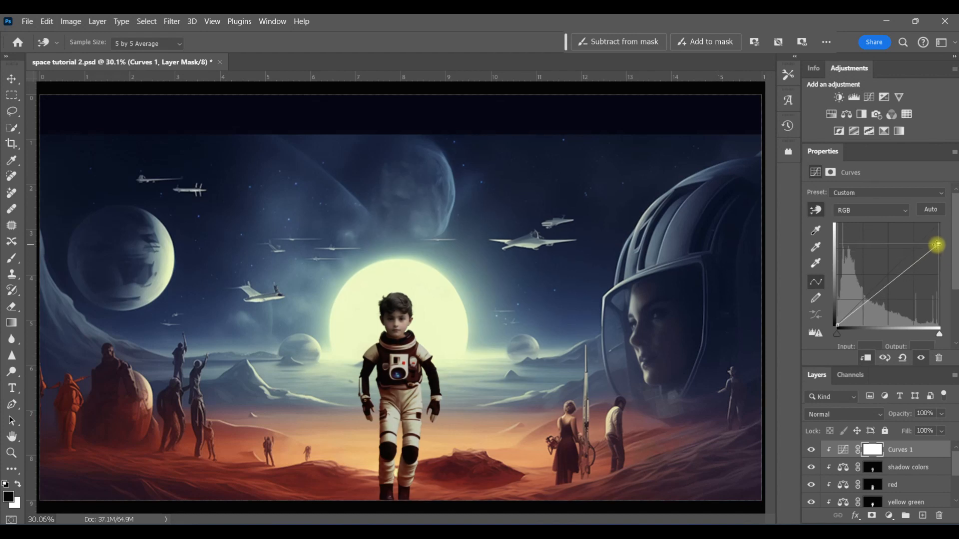
Paint black at 100% opacity and flow into the Curves mask along the boy's sun-facing side and front
{"action": "left_click", "coordinate": [869, 453]}
{"action": "key", "text": "b"}
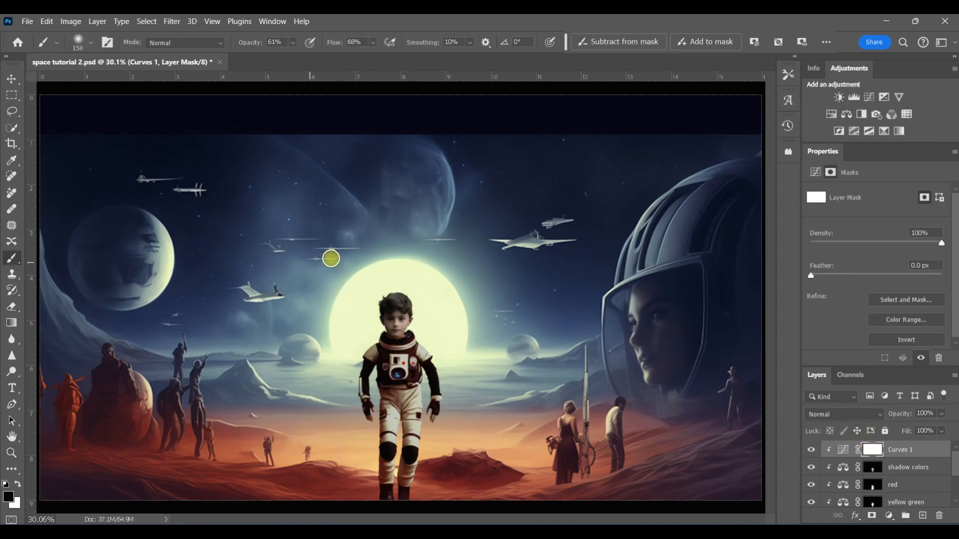
{"action": "left_click", "coordinate": [10, 454]}
{"action": "left_click", "coordinate": [416, 455]}
{"action": "left_click", "coordinate": [416, 455]}
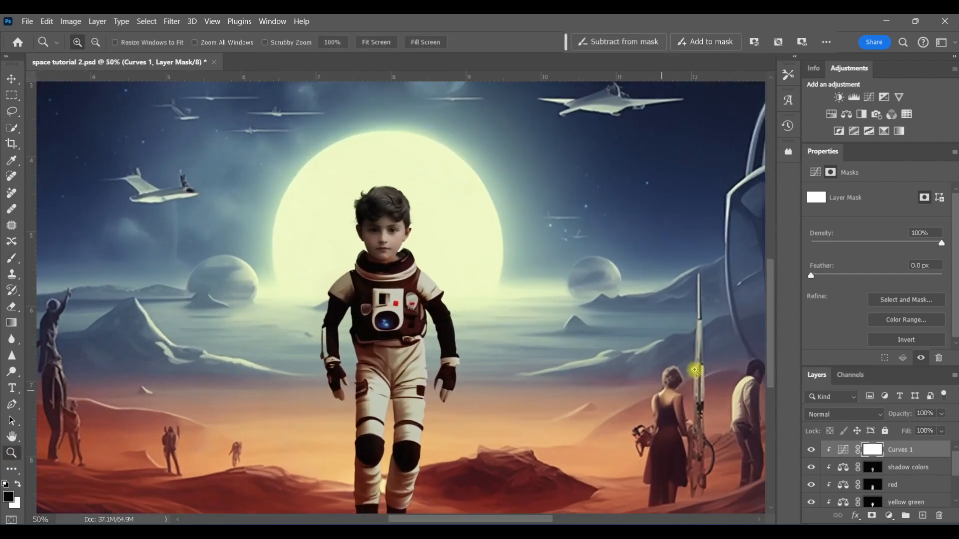
{"action": "left_click_drag", "start_coordinate": [773, 381], "coordinate": [777, 402]}
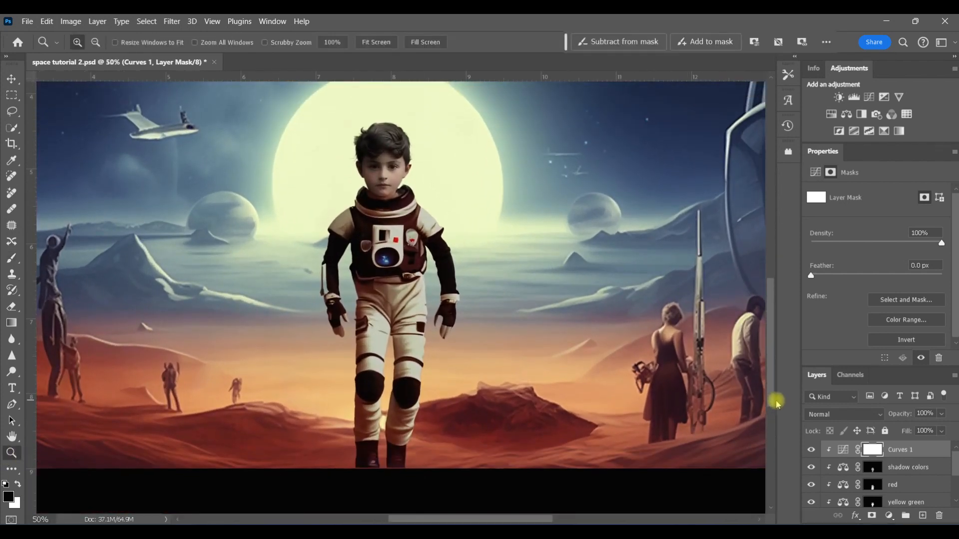
{"action": "left_click", "coordinate": [11, 258]}
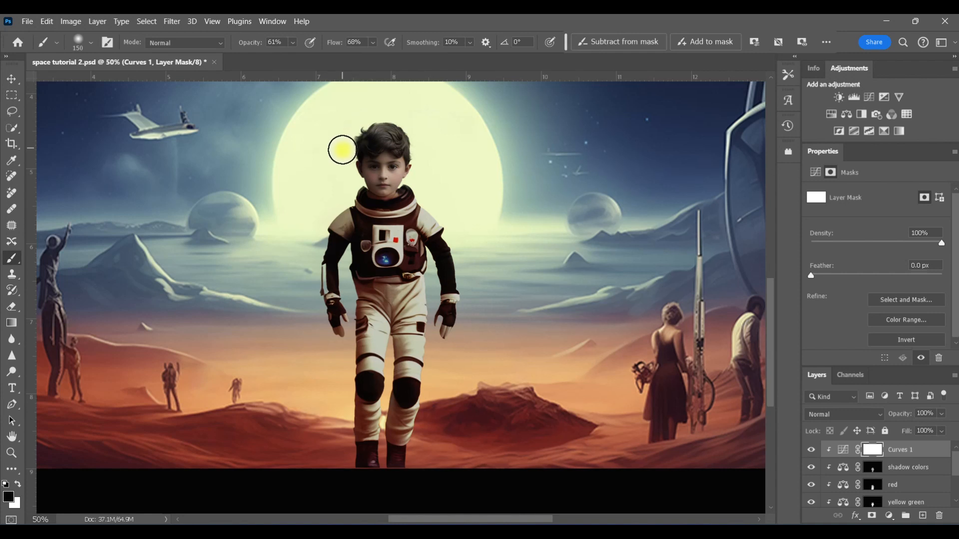
{"action": "left_click", "coordinate": [293, 42]}
{"action": "left_click_drag", "start_coordinate": [301, 53], "coordinate": [439, 61]}
{"action": "left_click", "coordinate": [373, 43]}
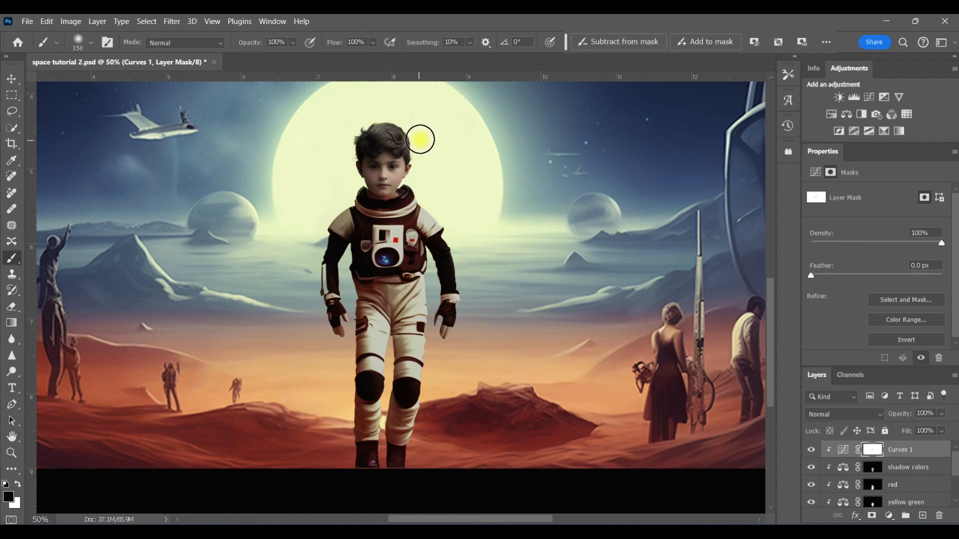
{"action": "mouse_move", "coordinate": [417, 181]}
{"action": "left_mouse_down"}
{"action": "mouse_move", "coordinate": [456, 235]}
{"action": "mouse_move", "coordinate": [444, 211]}
{"action": "mouse_move", "coordinate": [471, 319]}
{"action": "left_mouse_up"}
{"action": "left_click_drag", "start_coordinate": [339, 200], "coordinate": [324, 329]}
{"action": "key", "text": "bracketleft"}
{"action": "key", "text": "bracketleft"}
{"action": "left_click_drag", "start_coordinate": [352, 271], "coordinate": [342, 456]}
{"action": "key", "text": "bracketleft"}
{"action": "key", "text": "bracketleft"}
{"action": "mouse_move", "coordinate": [384, 329]}
{"action": "left_mouse_down"}
{"action": "mouse_move", "coordinate": [392, 387]}
{"action": "mouse_move", "coordinate": [395, 360]}
{"action": "mouse_move", "coordinate": [385, 425]}
{"action": "mouse_move", "coordinate": [412, 381]}
{"action": "left_mouse_up"}
{"action": "key", "text": "bracketright"}
{"action": "key", "text": "bracketright"}
{"action": "key", "text": "bracketright"}
{"action": "key", "text": "bracketright"}
{"action": "key", "text": "bracketleft"}
{"action": "key", "text": "bracketleft"}
{"action": "key", "text": "bracketleft"}
{"action": "key", "text": "bracketleft"}
{"action": "key", "text": "bracketleft"}
{"action": "key", "text": "bracketleft"}
{"action": "key", "text": "bracketleft"}
{"action": "key", "text": "bracketleft"}
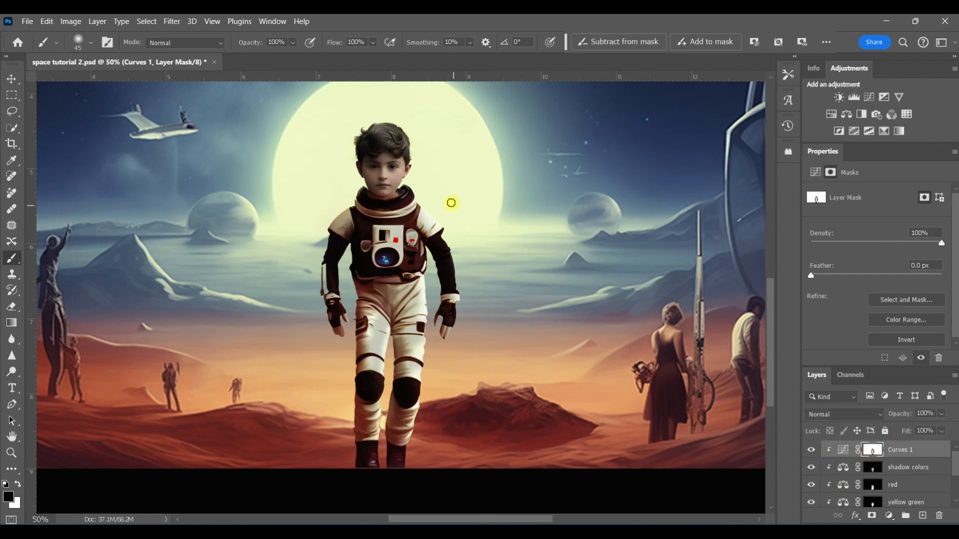
Touch up the Curves mask with a larger, lower-opacity white brush stroke on the boy's suit
{"action": "key", "text": "x"}
{"action": "left_click_drag", "start_coordinate": [293, 44], "coordinate": [254, 56]}
{"action": "key", "text": "bracketright"}
{"action": "key", "text": "bracketright"}
{"action": "key", "text": "bracketright"}
{"action": "key", "text": "bracketright"}
{"action": "key", "text": "bracketright"}
{"action": "key", "text": "bracketright"}
{"action": "key", "text": "bracketright"}
{"action": "left_click_drag", "start_coordinate": [370, 339], "coordinate": [370, 352]}
{"action": "key", "text": "x"}
{"action": "left_click", "coordinate": [871, 451], "text": "shift"}
{"action": "left_click", "coordinate": [416, 441]}
{"action": "key", "text": "bracketleft"}
{"action": "key", "text": "bracketleft"}
{"action": "key", "text": "bracketleft"}
{"action": "key", "text": "bracketleft"}
{"action": "left_click", "coordinate": [810, 450]}
{"action": "left_click", "coordinate": [811, 450]}
{"action": "key", "text": "0"}
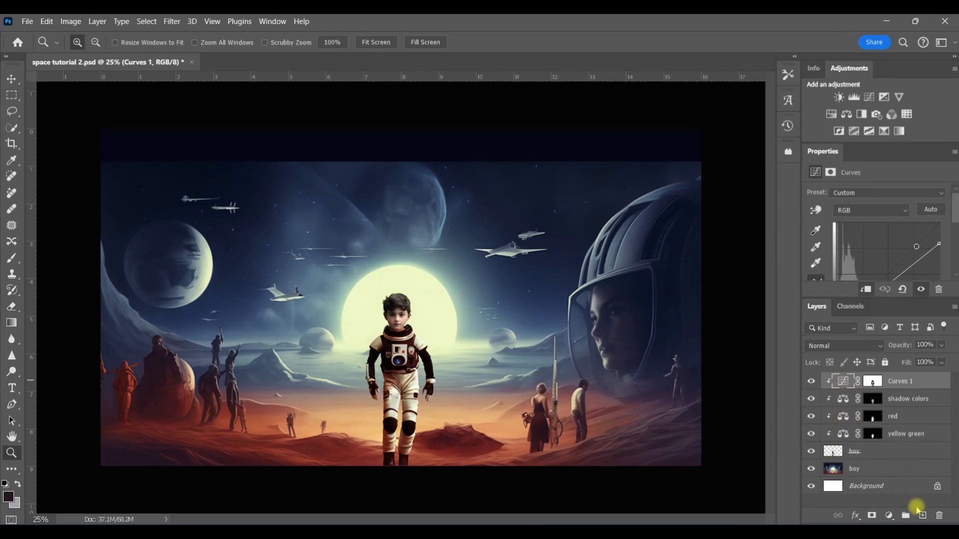
Create a new empty layer and set the foreground colour to the sun's pale yellow glow
{"action": "left_click", "coordinate": [920, 502]}
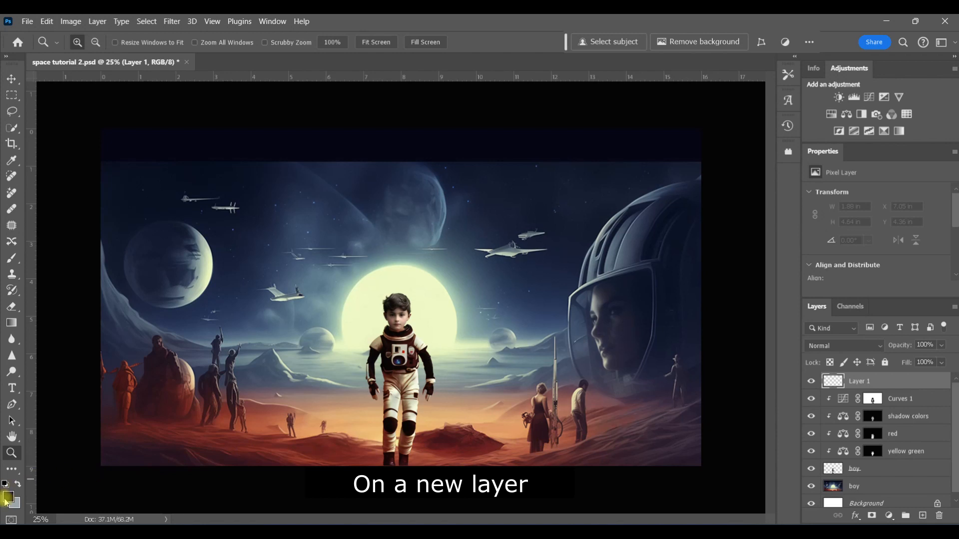
{"action": "left_click", "coordinate": [9, 498]}
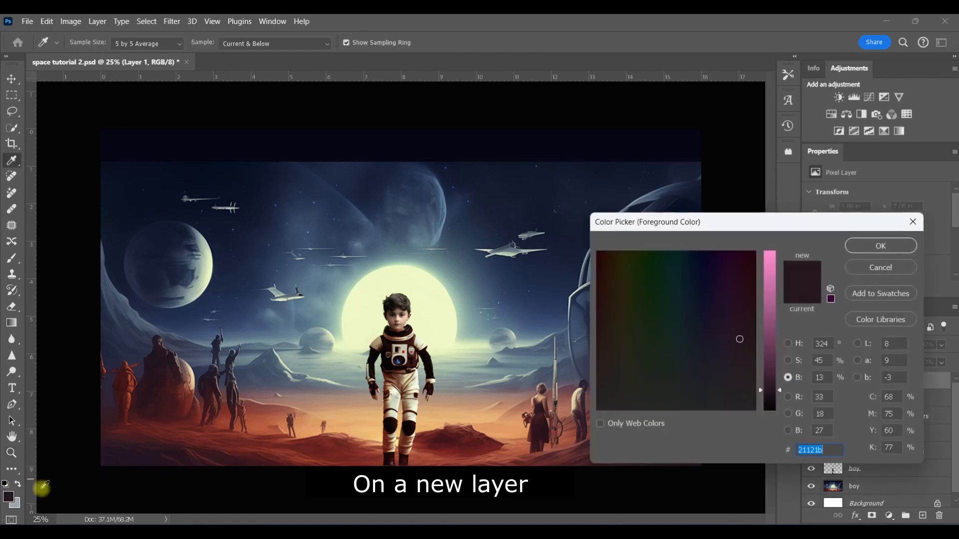
{"action": "left_click", "coordinate": [427, 305]}
{"action": "left_click", "coordinate": [884, 245]}
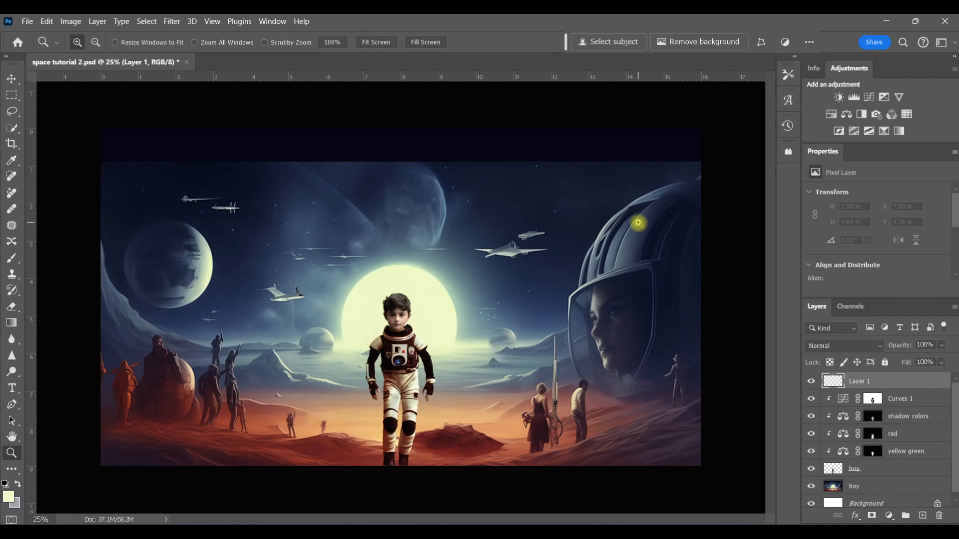
Draw a foreground-to-transparent gradient of the glow colour from the right edge toward the boy
{"action": "left_click", "coordinate": [12, 323]}
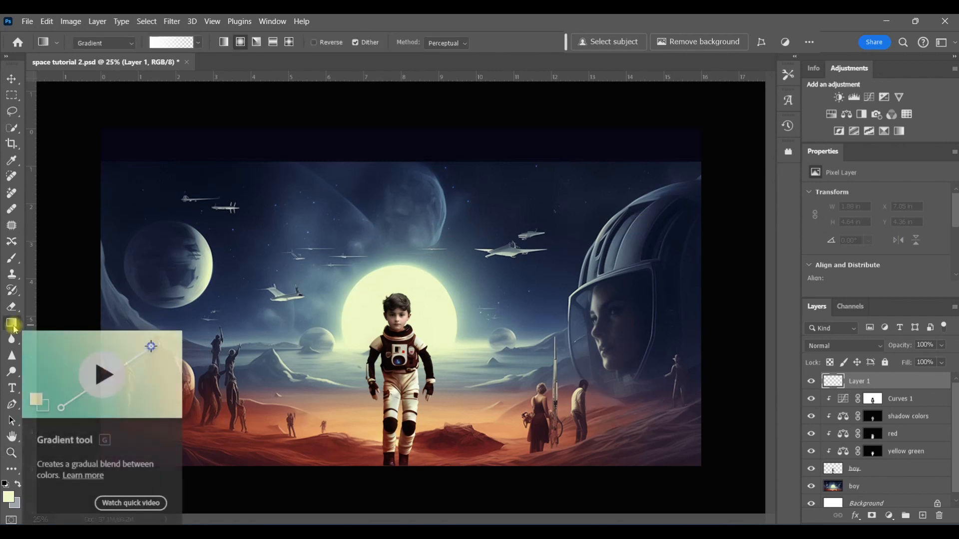
{"action": "left_click", "coordinate": [199, 43]}
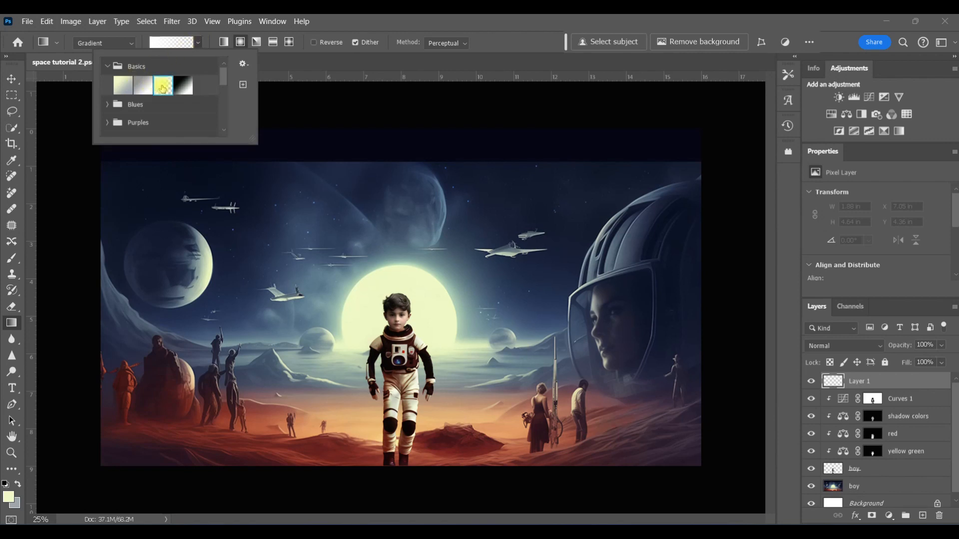
{"action": "left_click", "coordinate": [646, 286]}
{"action": "left_click_drag", "start_coordinate": [729, 316], "coordinate": [316, 321]}
{"action": "key", "text": "z"}
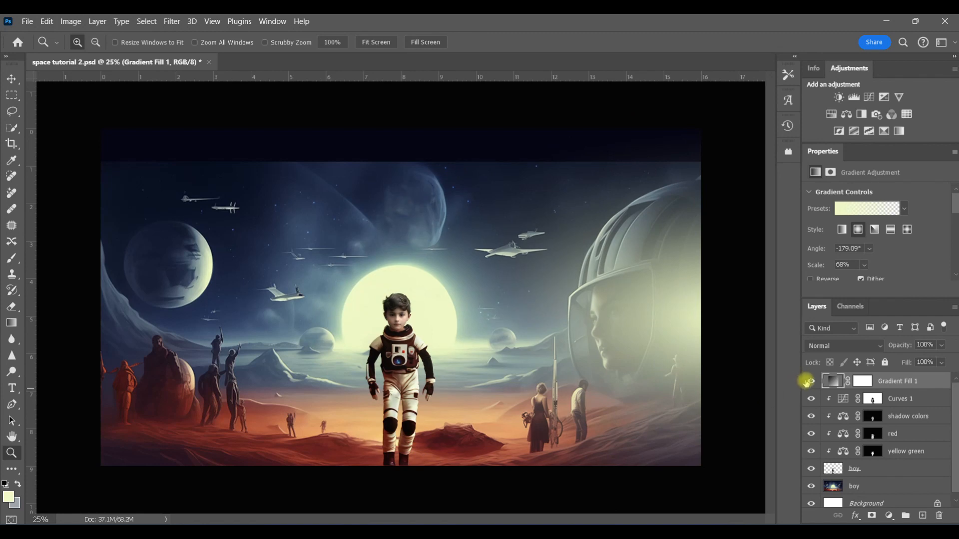
{"action": "left_click", "coordinate": [811, 382]}
{"action": "left_click", "coordinate": [811, 381]}
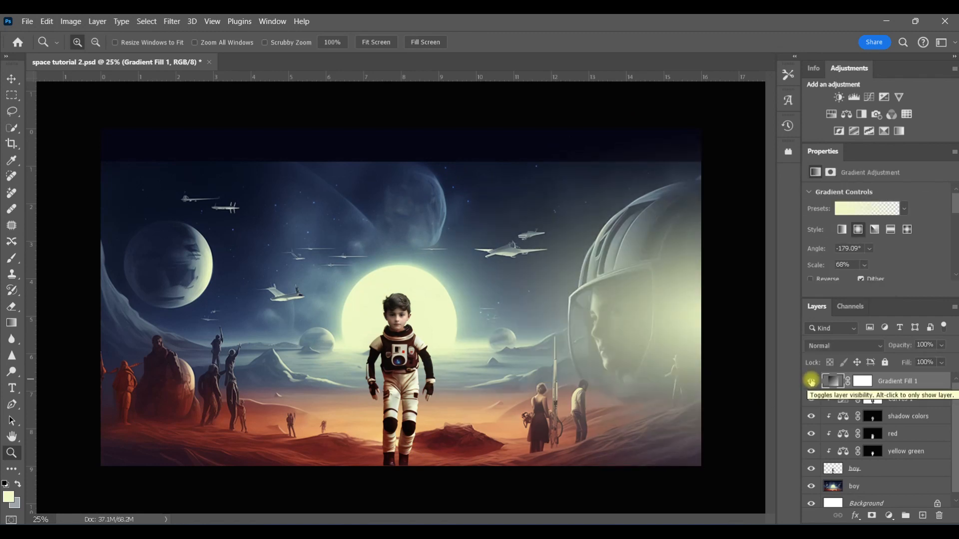
Set the opacity of the shadow colors, red and yellow green layers to 50%
{"action": "left_click", "coordinate": [945, 363]}
{"action": "left_click_drag", "start_coordinate": [943, 374], "coordinate": [936, 384]}
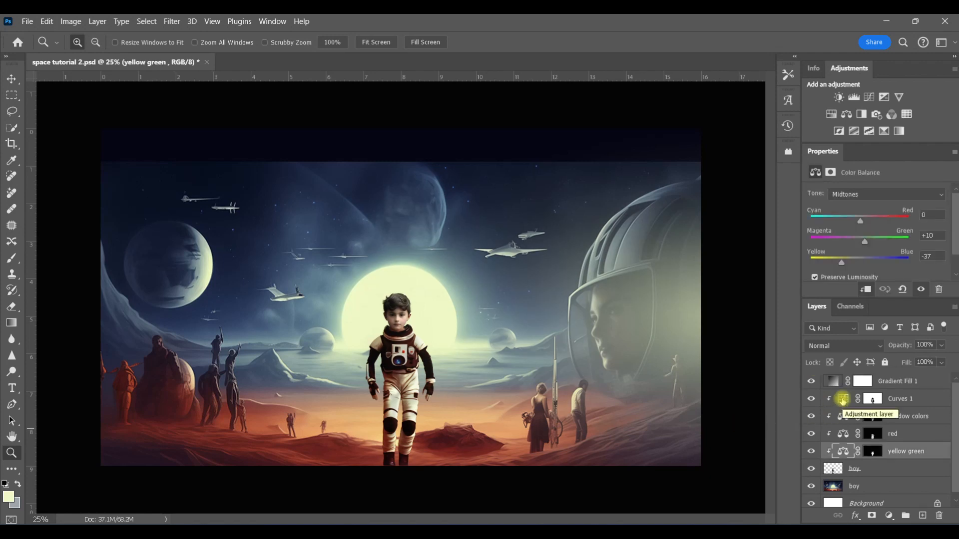
{"action": "left_click", "coordinate": [843, 416]}
{"action": "left_click", "coordinate": [843, 448], "text": "shift"}
{"action": "left_click", "coordinate": [925, 345]}
{"action": "type", "text": "50"}
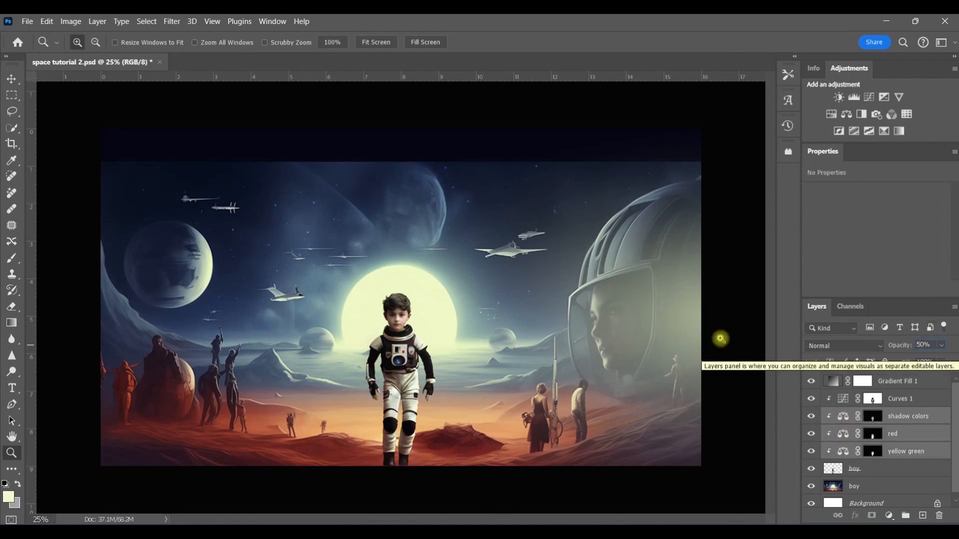
{"action": "key", "text": "Return"}
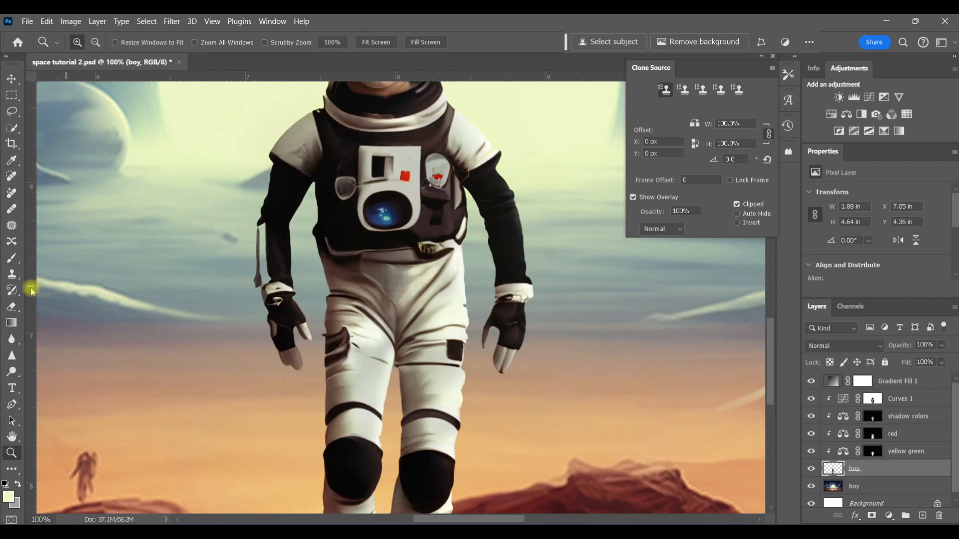
Retouch the boy's gloves and sleeves with the Clone Stamp tool, sampling nearby suit areas
{"action": "left_click", "coordinate": [12, 274]}
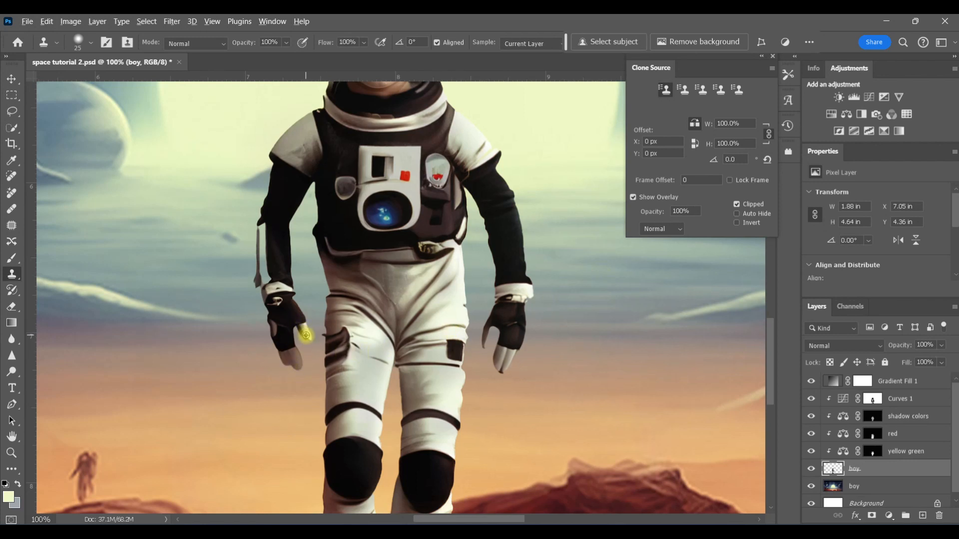
{"action": "left_click", "coordinate": [307, 335], "text": "alt"}
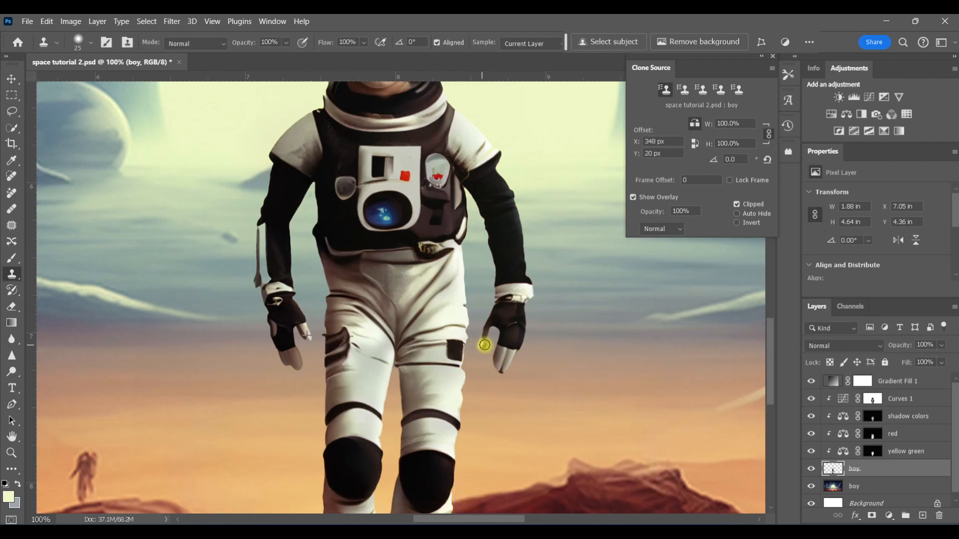
{"action": "mouse_move", "coordinate": [484, 342]}
{"action": "left_mouse_down"}
{"action": "mouse_move", "coordinate": [495, 318]}
{"action": "mouse_move", "coordinate": [484, 341]}
{"action": "left_mouse_up"}
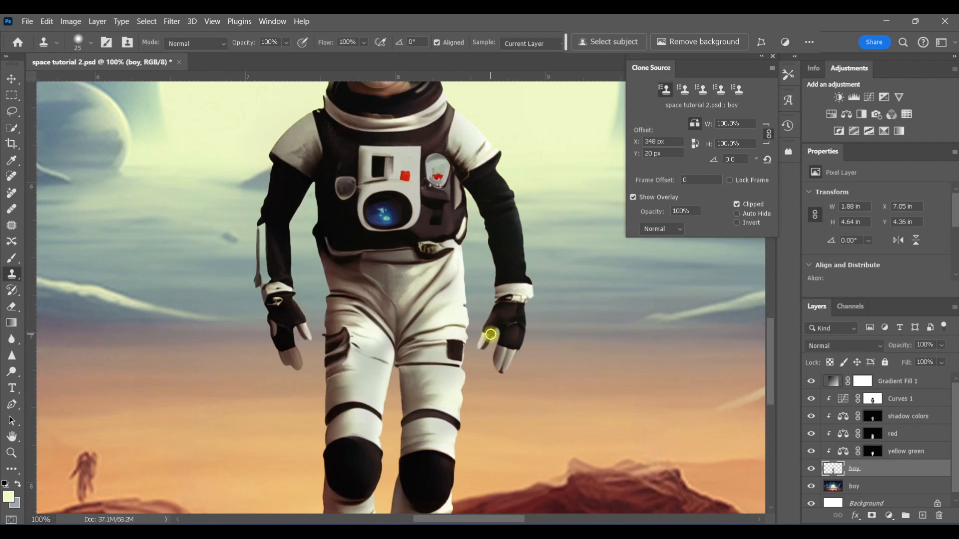
{"action": "mouse_move", "coordinate": [492, 330]}
{"action": "left_mouse_down"}
{"action": "mouse_move", "coordinate": [497, 376]}
{"action": "mouse_move", "coordinate": [487, 372]}
{"action": "mouse_move", "coordinate": [500, 343]}
{"action": "mouse_move", "coordinate": [504, 377]}
{"action": "mouse_move", "coordinate": [518, 335]}
{"action": "left_mouse_up"}
{"action": "left_click", "coordinate": [519, 331], "text": "alt"}
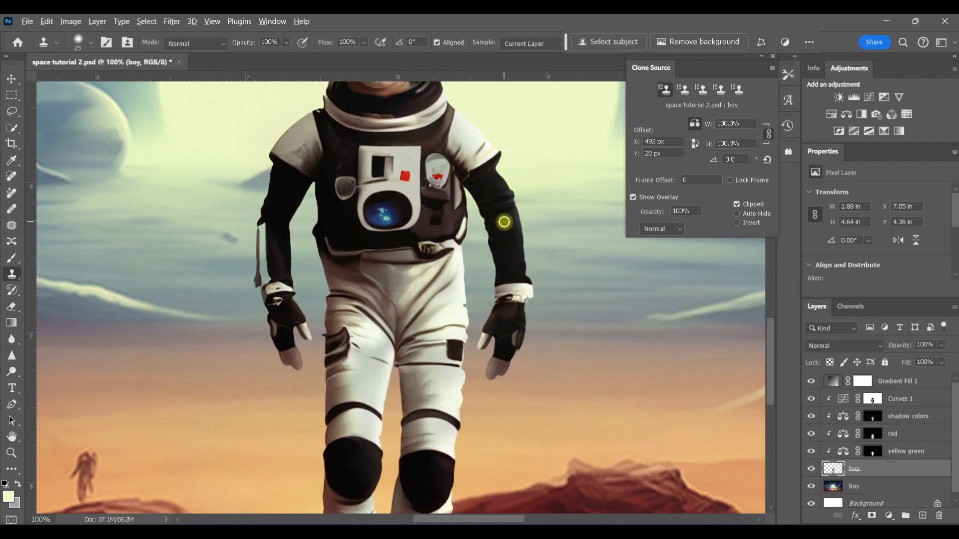
{"action": "left_click", "coordinate": [274, 230], "text": "alt"}
{"action": "mouse_move", "coordinate": [274, 230]}
{"action": "left_mouse_down"}
{"action": "mouse_move", "coordinate": [264, 228]}
{"action": "mouse_move", "coordinate": [265, 276]}
{"action": "mouse_move", "coordinate": [264, 256]}
{"action": "mouse_move", "coordinate": [272, 271]}
{"action": "mouse_move", "coordinate": [280, 268]}
{"action": "mouse_move", "coordinate": [264, 276]}
{"action": "left_mouse_up"}
{"action": "left_click", "coordinate": [511, 240], "text": "alt"}
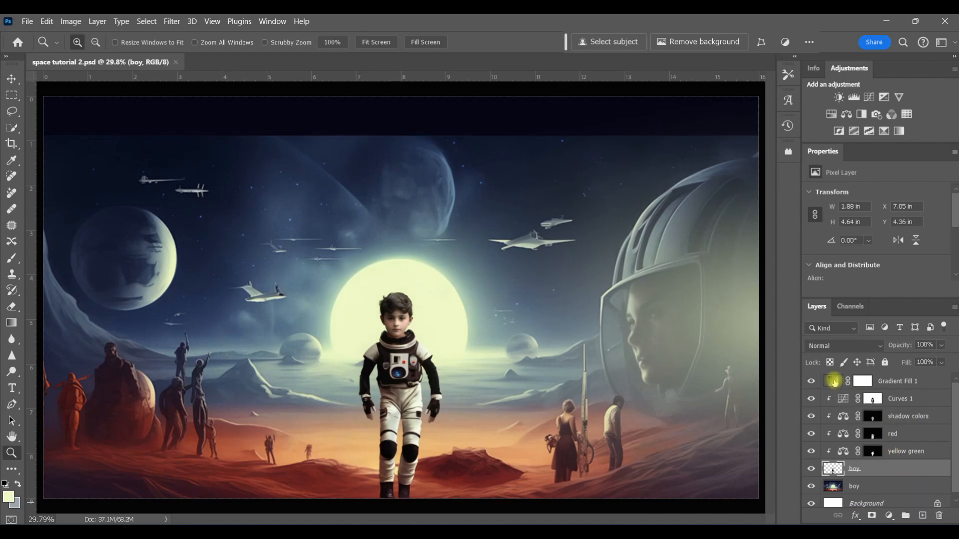
Delete the Gradient Fill 1, Curves 1, shadow colors, red and yellow green layers
{"action": "left_click", "coordinate": [834, 381]}
{"action": "left_click", "coordinate": [843, 450], "text": "shift"}
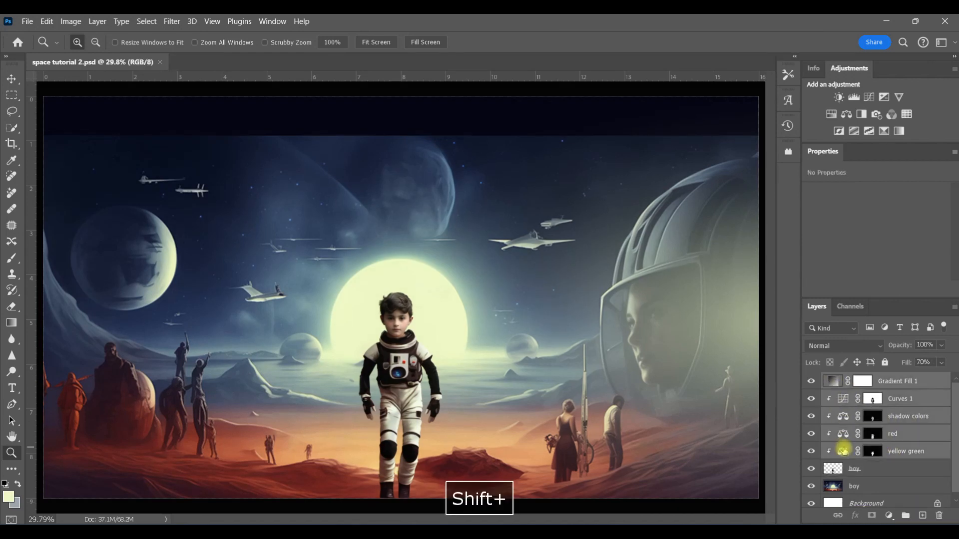
{"action": "left_click_drag", "start_coordinate": [921, 445], "coordinate": [939, 517]}
{"action": "left_click", "coordinate": [809, 383]}
{"action": "left_click", "coordinate": [810, 383]}
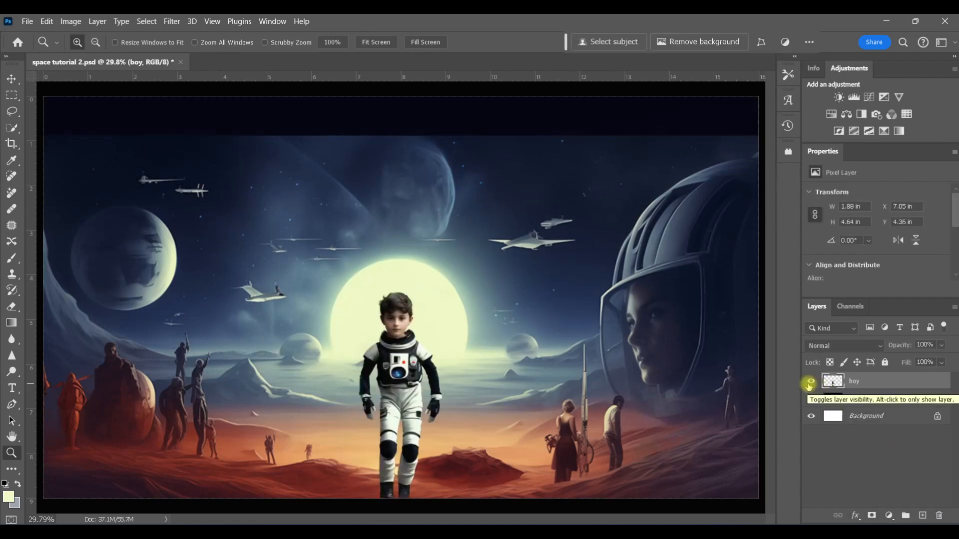
Duplicate the boy layer and hide the copy
{"action": "key", "text": "ctrl+j"}
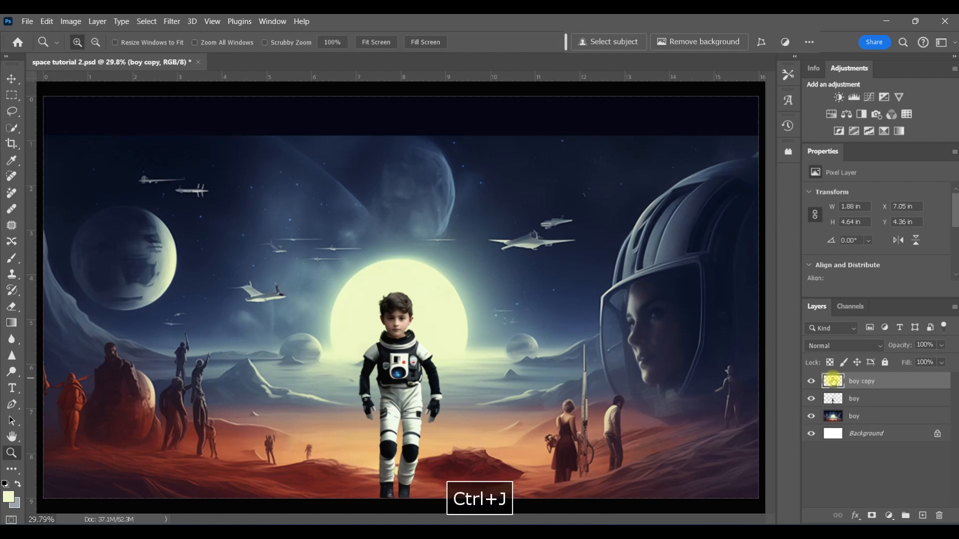
{"action": "left_click", "coordinate": [810, 383]}
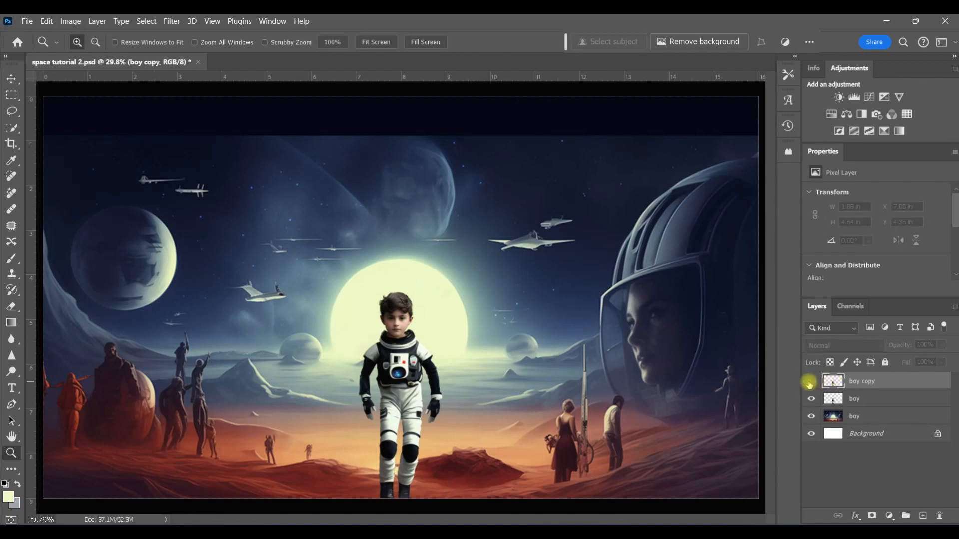
Auto-blend the boy layer with the scene layer using Stack Images and Seamless Tones and Colors
{"action": "left_click", "coordinate": [834, 398]}
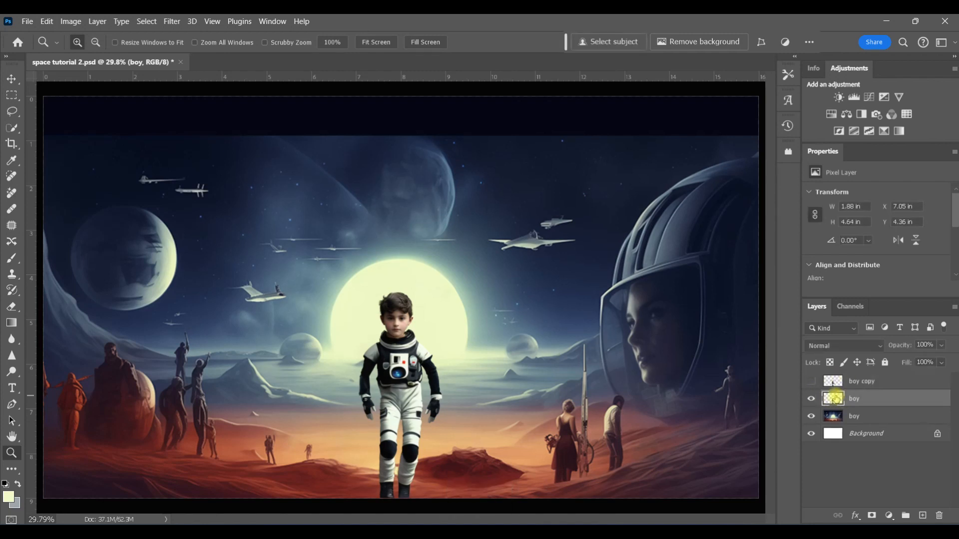
{"action": "left_click", "coordinate": [878, 418], "text": "shift"}
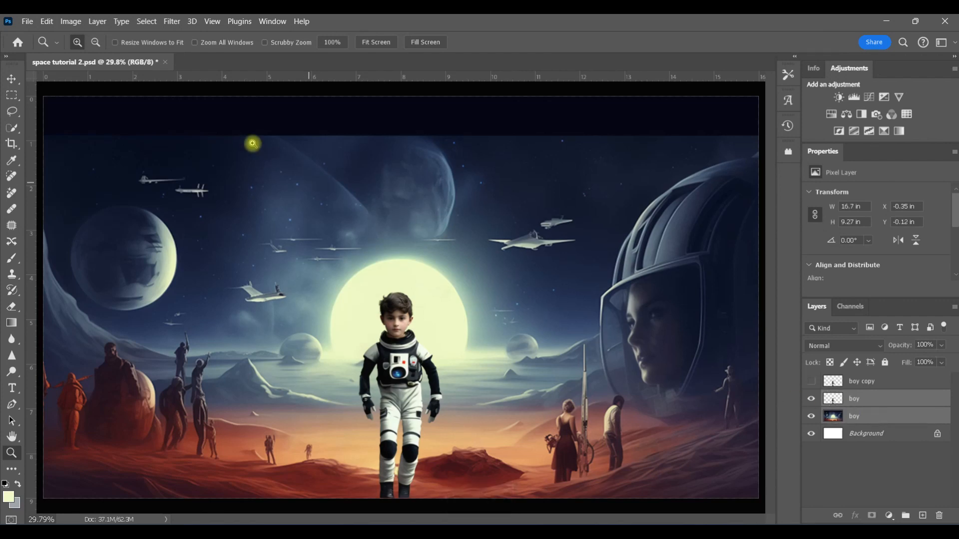
{"action": "left_click", "coordinate": [47, 21]}
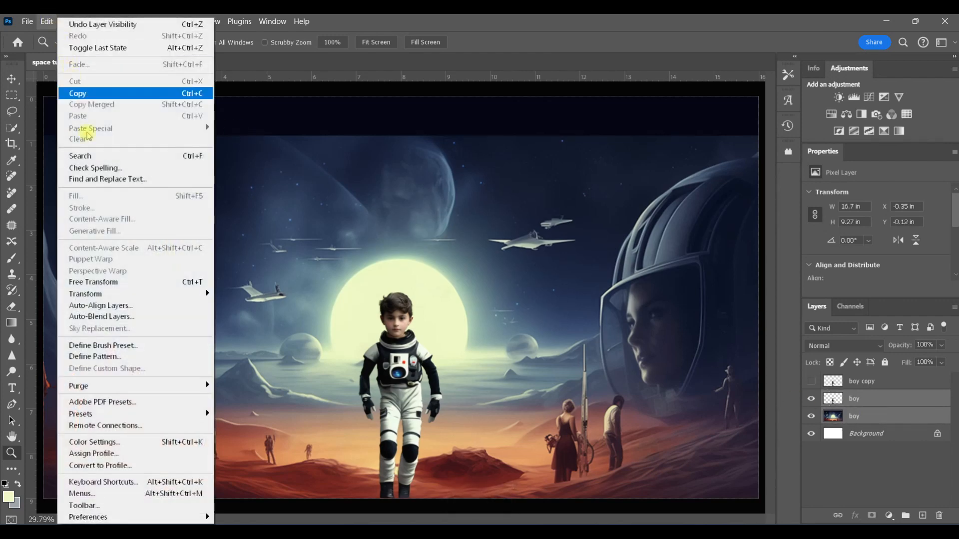
{"action": "left_click", "coordinate": [130, 317]}
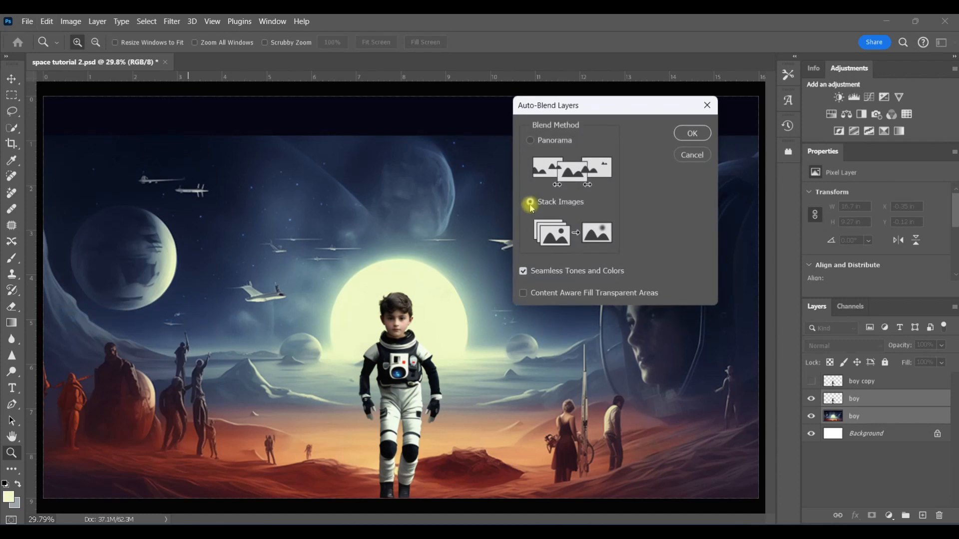
{"action": "left_click", "coordinate": [685, 133]}
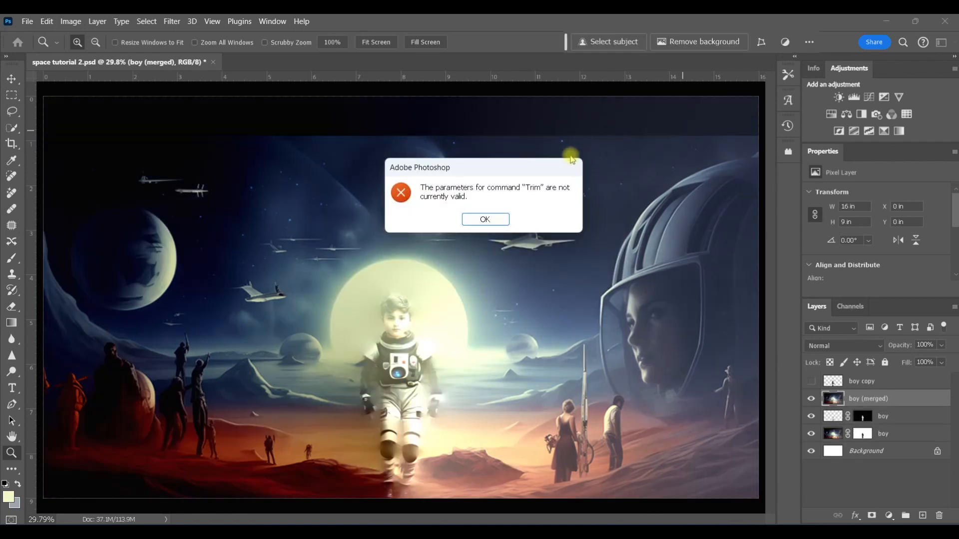
{"action": "left_click", "coordinate": [501, 218]}
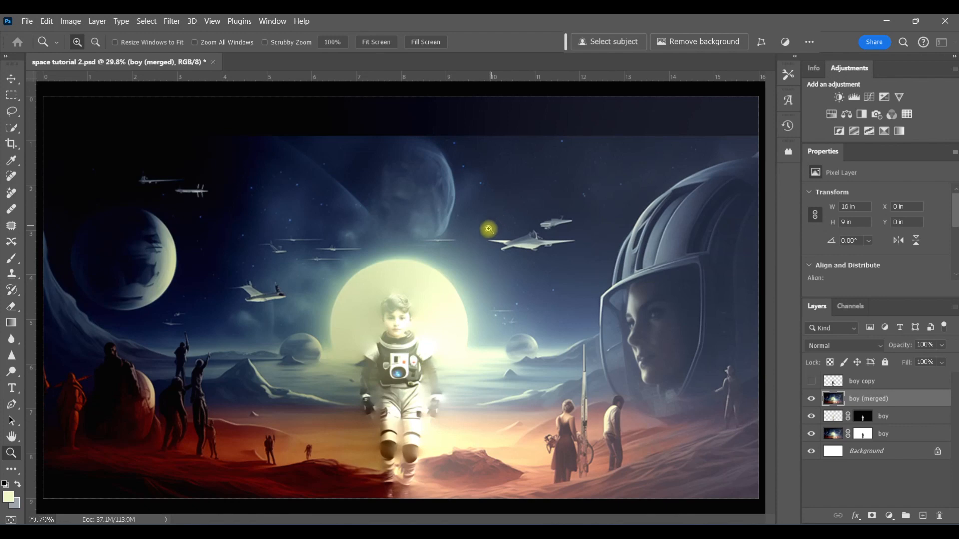
Zoom in to inspect the auto-blended boy's legs and feet against the ground
{"action": "left_click", "coordinate": [396, 478]}
{"action": "left_click", "coordinate": [397, 478]}
{"action": "left_click", "coordinate": [396, 478]}
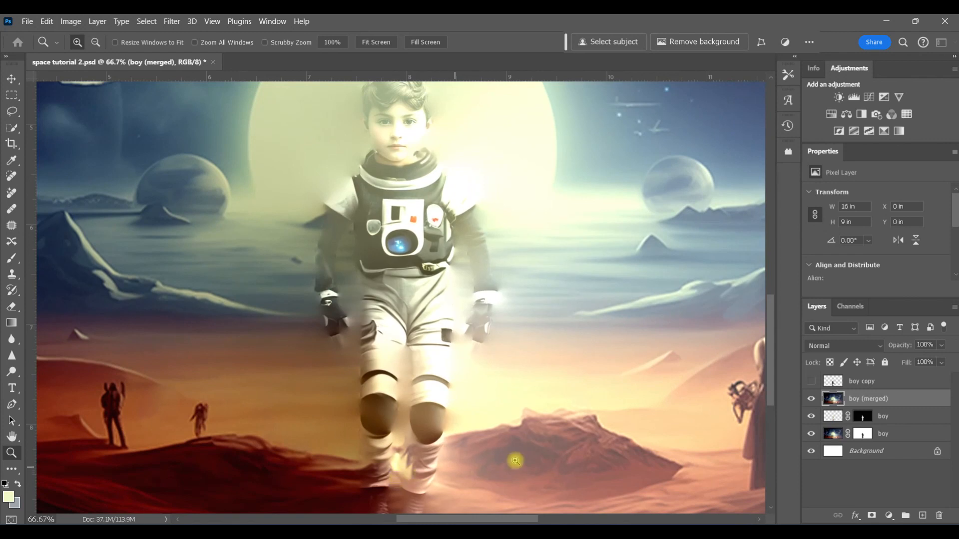
{"action": "left_click_drag", "start_coordinate": [768, 381], "coordinate": [769, 398]}
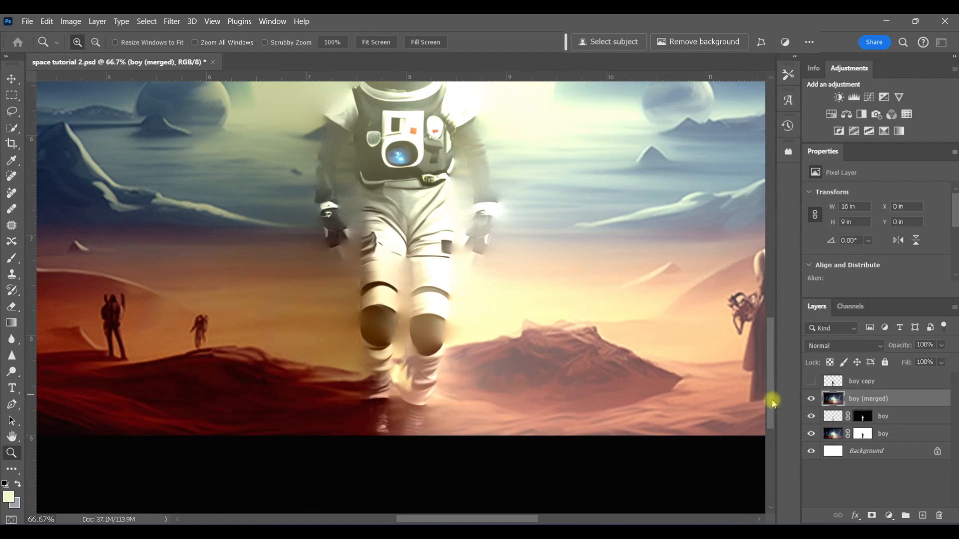
{"action": "key", "text": "ctrl+0"}
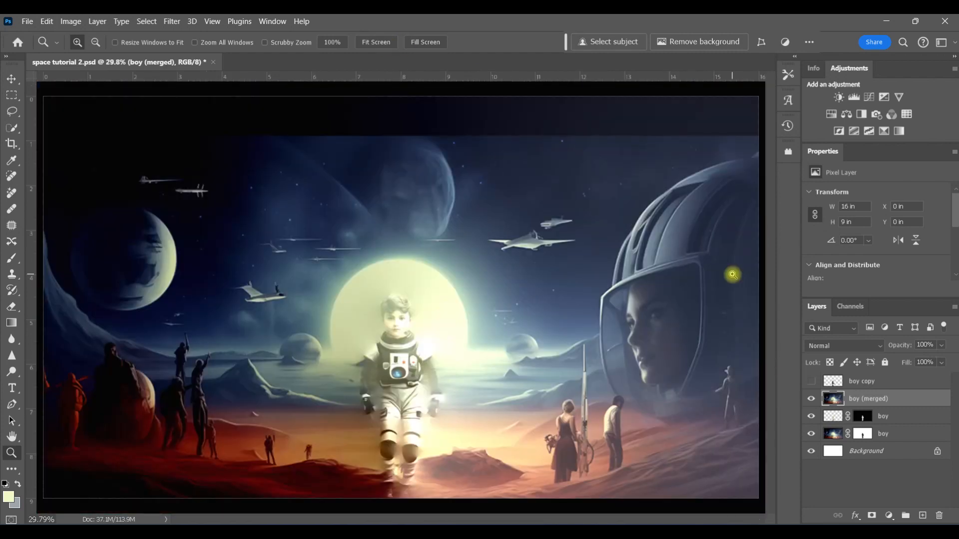
Show the boy copy layer above the blend and set its opacity to 85%
{"action": "left_click", "coordinate": [811, 382]}
{"action": "left_click", "coordinate": [879, 381]}
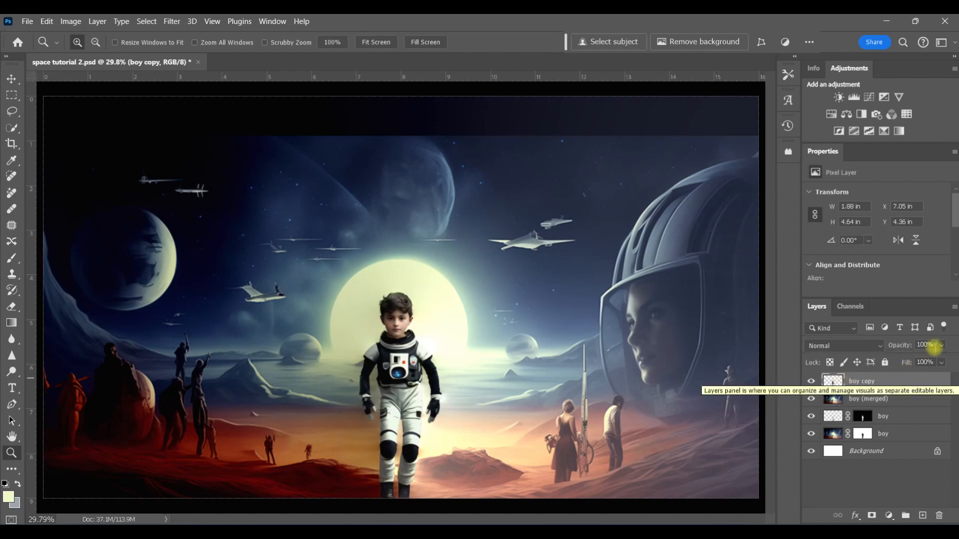
{"action": "left_click", "coordinate": [941, 345]}
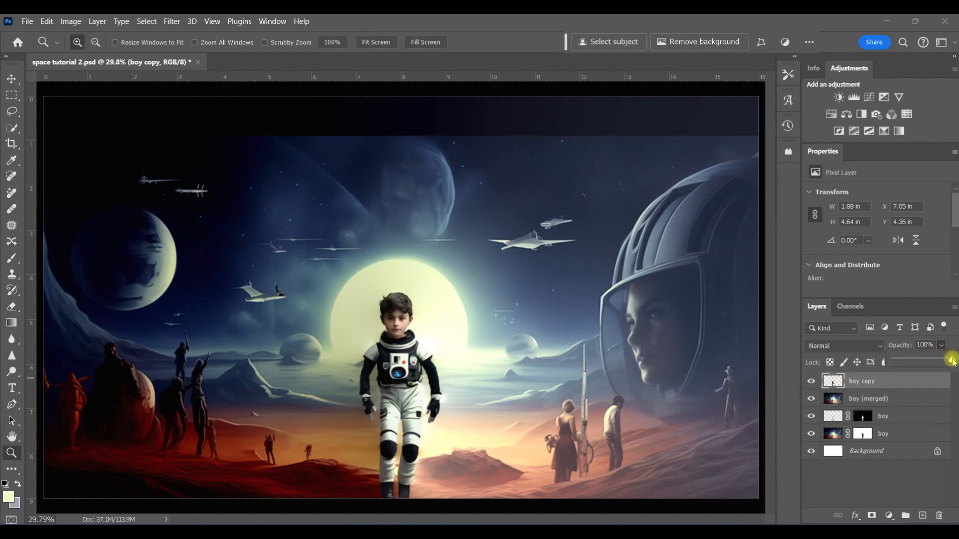
{"action": "left_click_drag", "start_coordinate": [951, 360], "coordinate": [940, 360]}
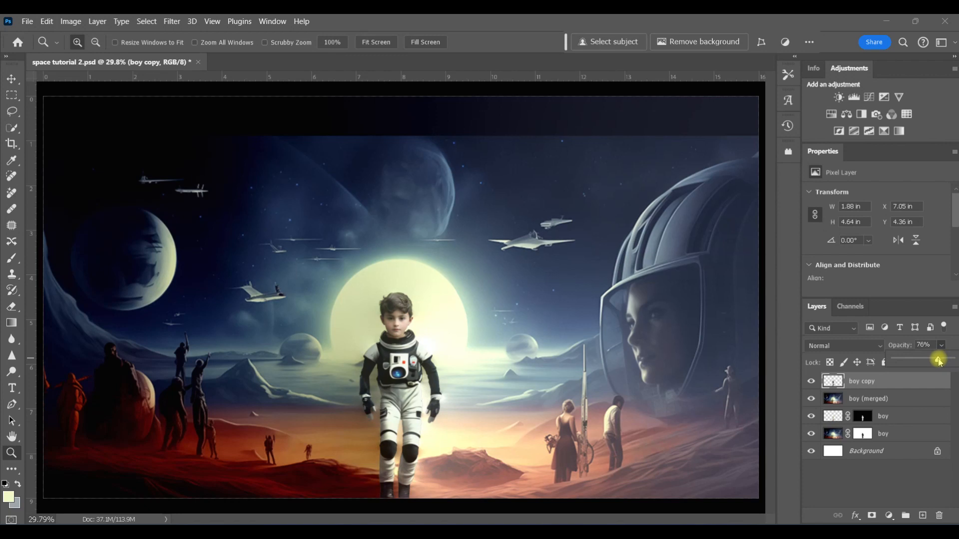
{"action": "mouse_move", "coordinate": [939, 361]}
{"action": "left_mouse_down"}
{"action": "mouse_move", "coordinate": [887, 361]}
{"action": "mouse_move", "coordinate": [944, 361]}
{"action": "left_mouse_up"}
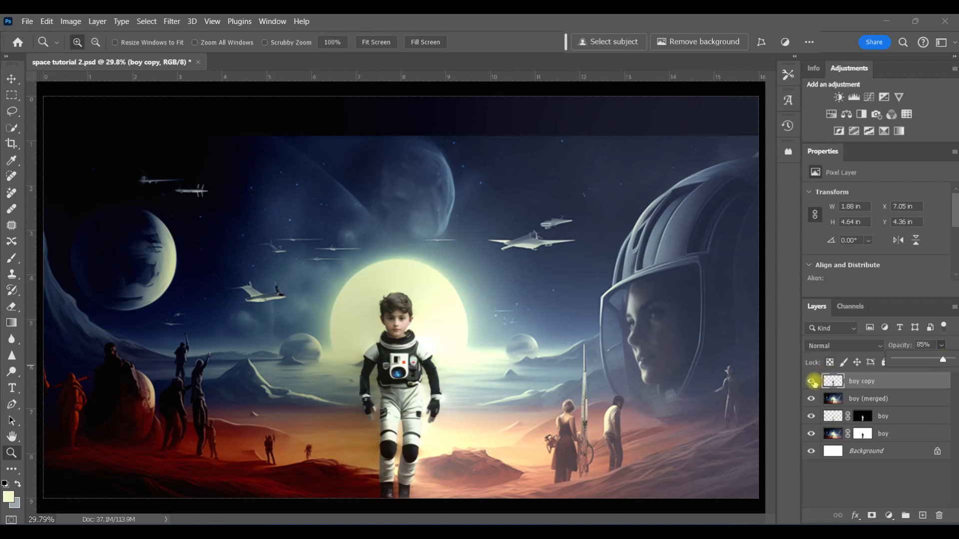
{"action": "left_click", "coordinate": [813, 382]}
{"action": "left_click", "coordinate": [813, 382]}
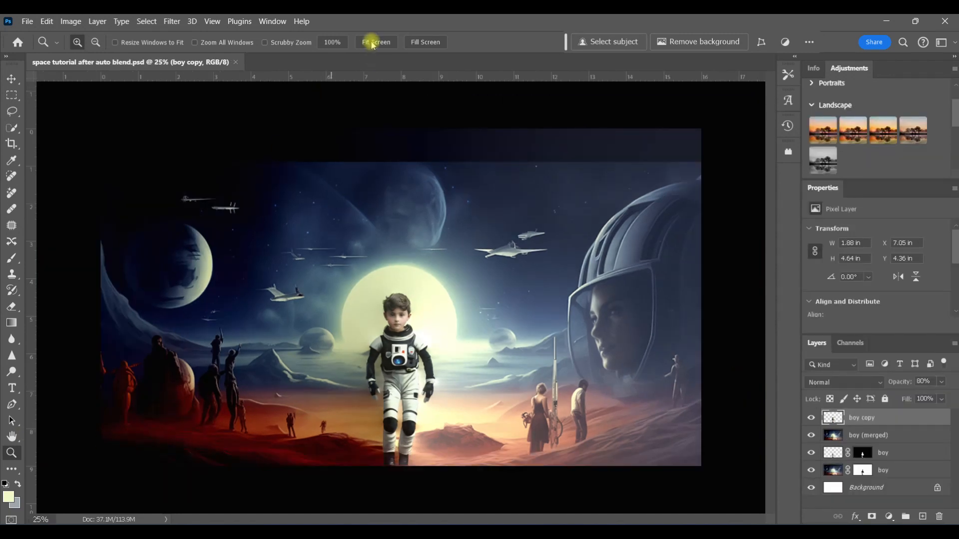
Apply the Landscape Pop adjustment preset to the composition
{"action": "left_click", "coordinate": [372, 41]}
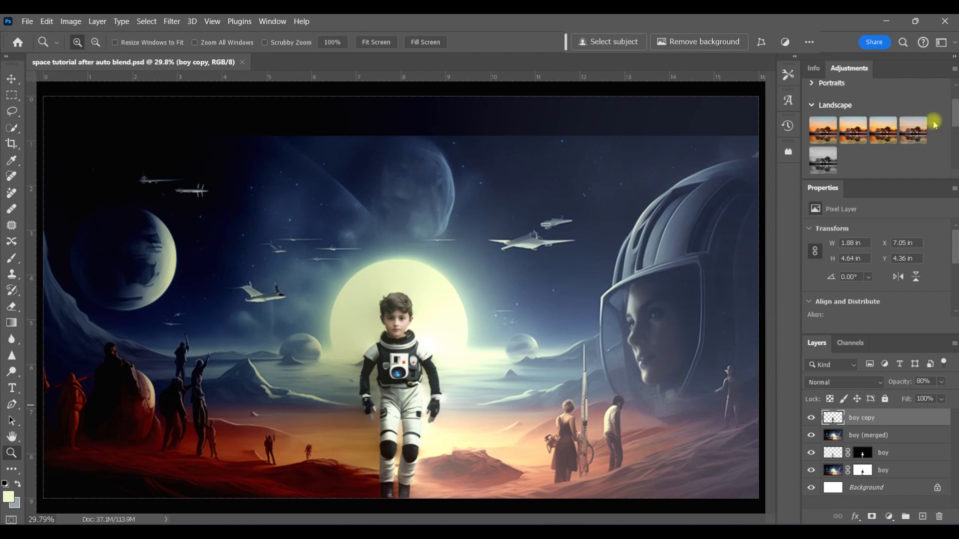
{"action": "mouse_move", "coordinate": [954, 117]}
{"action": "left_mouse_down"}
{"action": "mouse_move", "coordinate": [955, 156]}
{"action": "mouse_move", "coordinate": [955, 109]}
{"action": "left_mouse_up"}
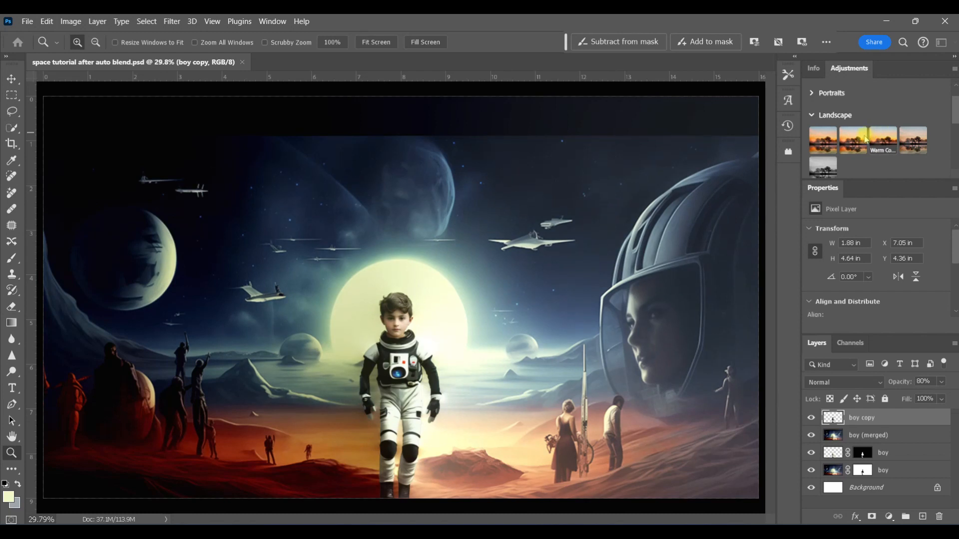
{"action": "left_click", "coordinate": [856, 143]}
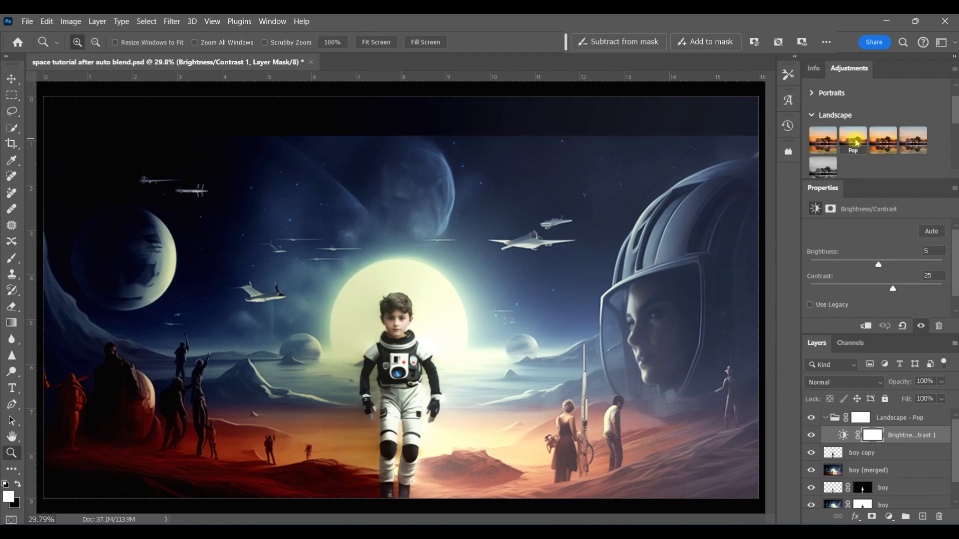
Select the Landscape - Pop group and draw a rectangular marquee over most of the canvas
{"action": "key", "text": "ctrl+minus"}
{"action": "key", "text": "ctrl+minus"}
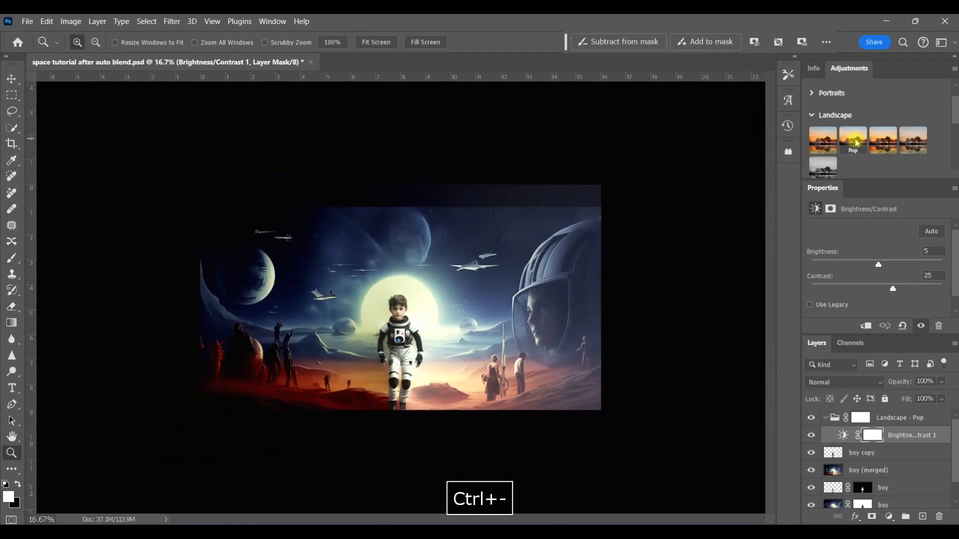
{"action": "key", "text": "ctrl+minus"}
{"action": "key", "text": "m"}
{"action": "left_click", "coordinate": [899, 418]}
{"action": "left_click_drag", "start_coordinate": [556, 390], "coordinate": [215, 231]}
{"action": "left_click", "coordinate": [46, 21]}
{"action": "mouse_move", "coordinate": [70, 22]}
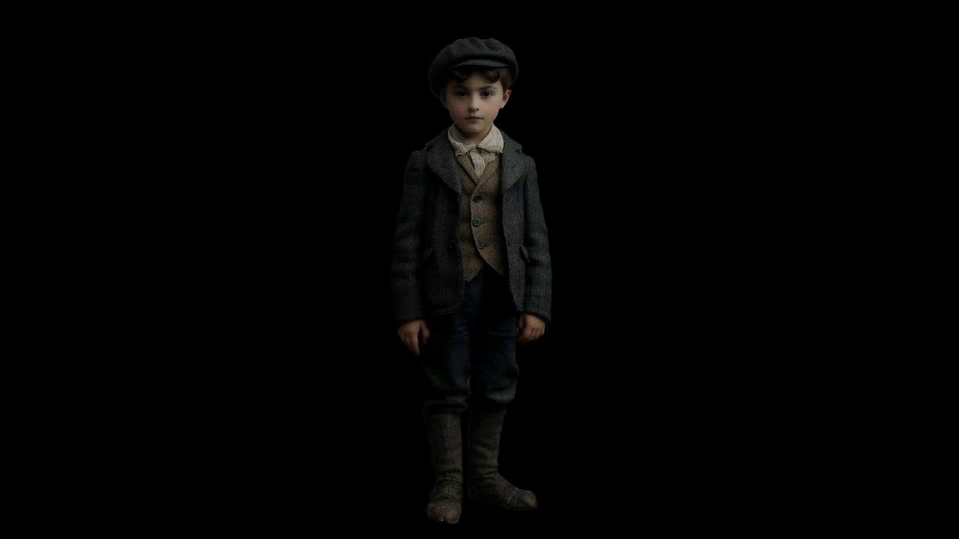